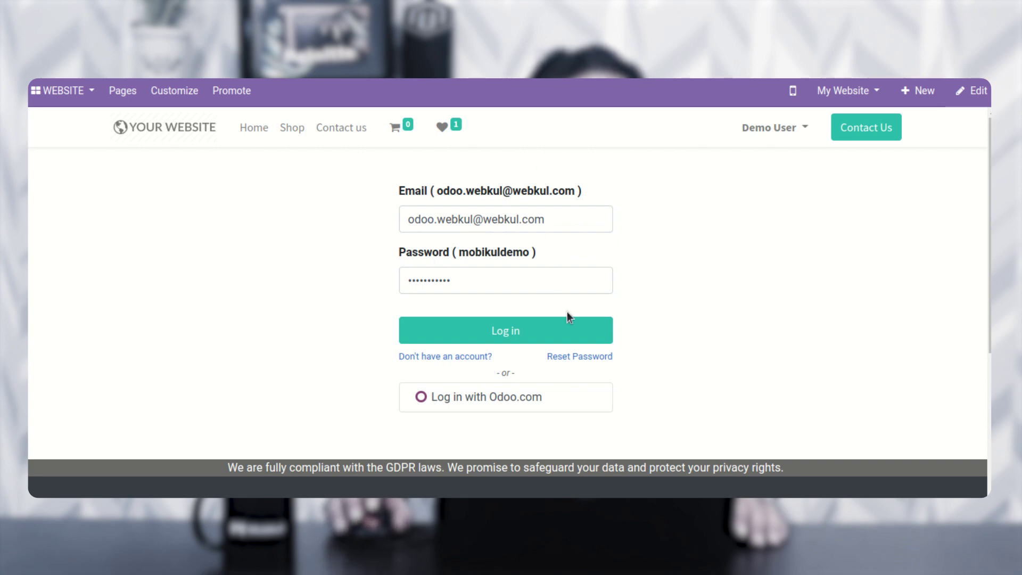
Log in to the demo backend with the prefilled credentials and dismiss the password breach warning
left_click(534, 334)
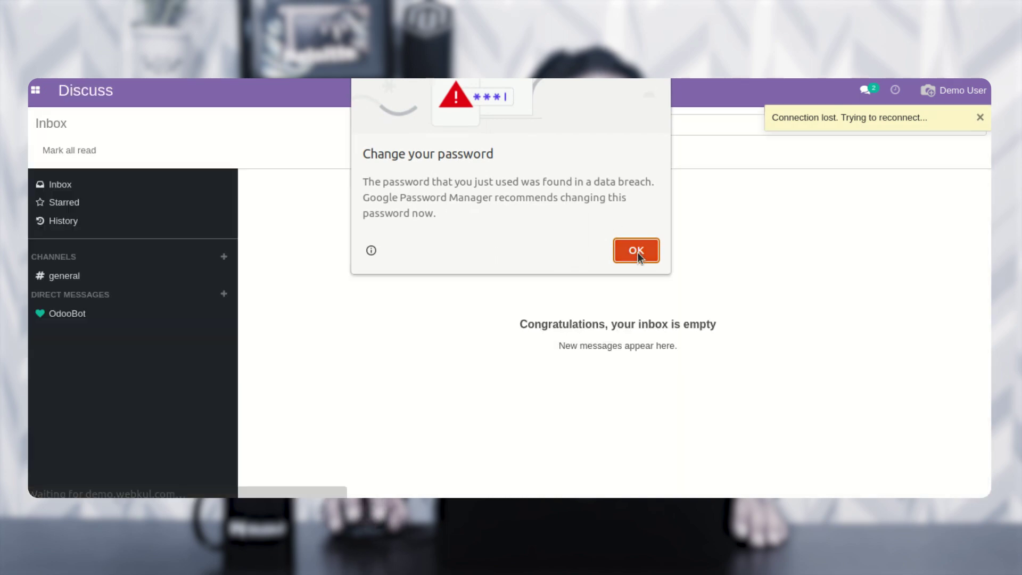
left_click(636, 250)
left_click(747, 279)
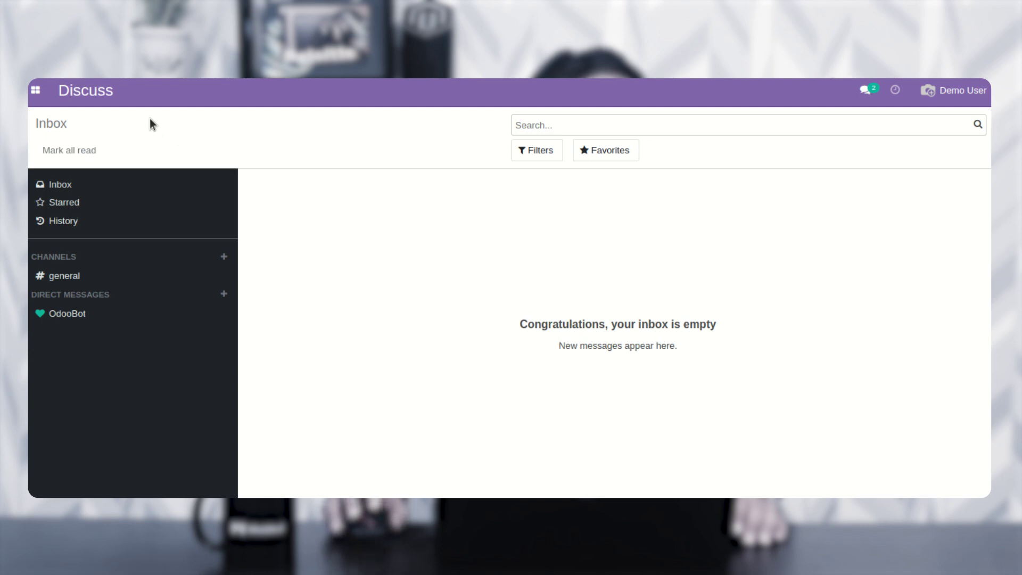
Open the configuration settings of the Mobikul app
left_click(37, 93)
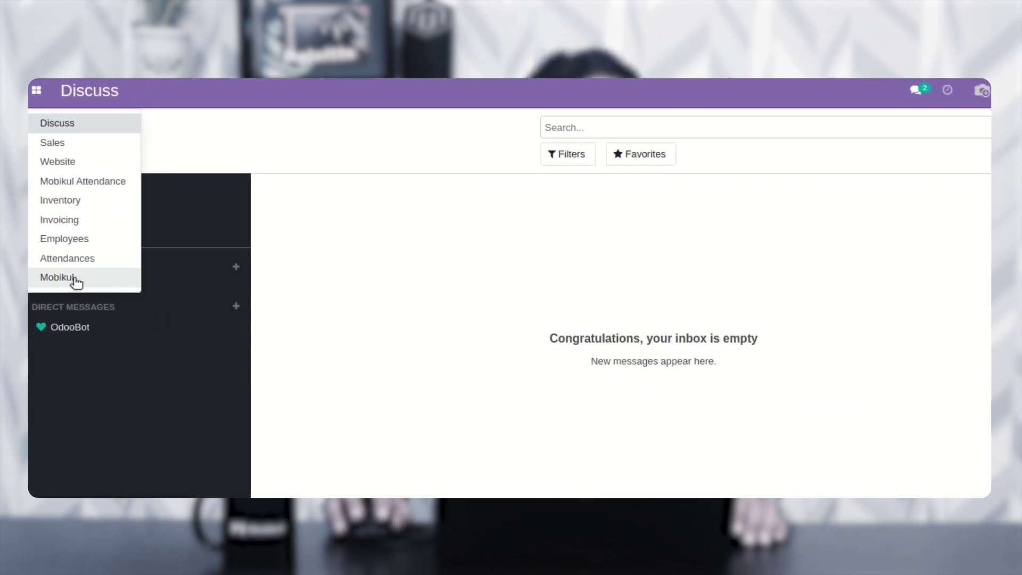
left_click(75, 278)
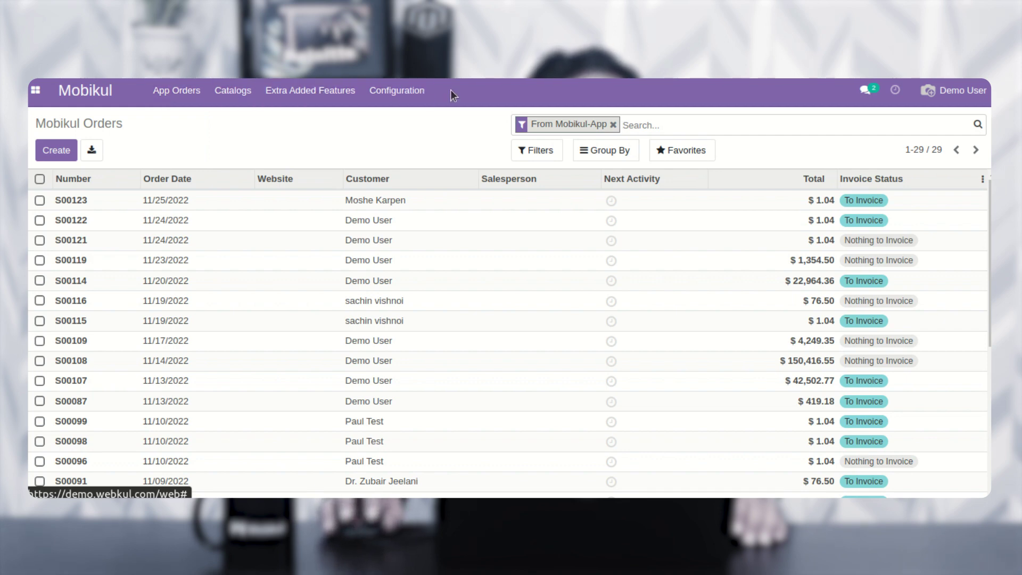
left_click(402, 99)
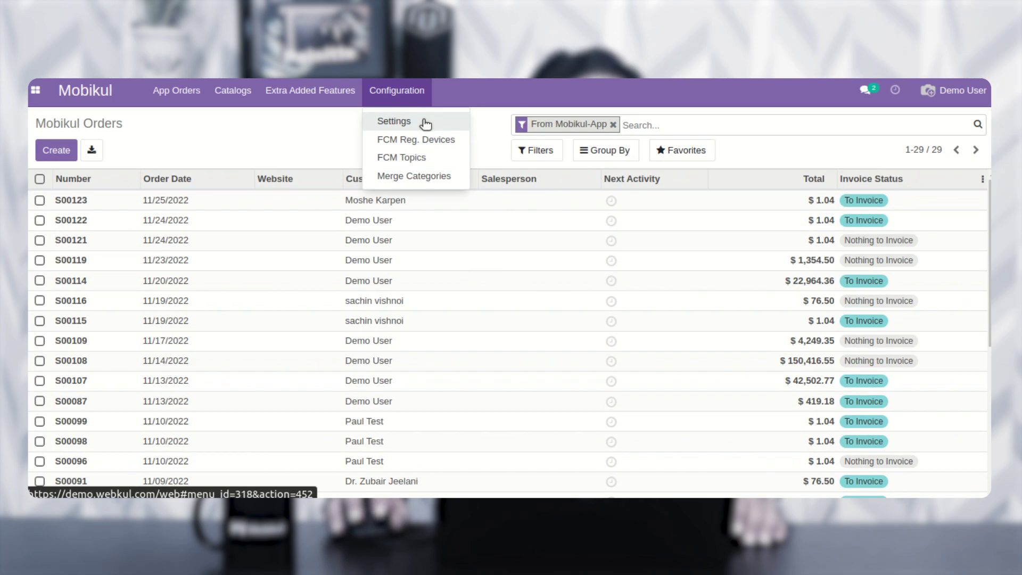
left_click(424, 124)
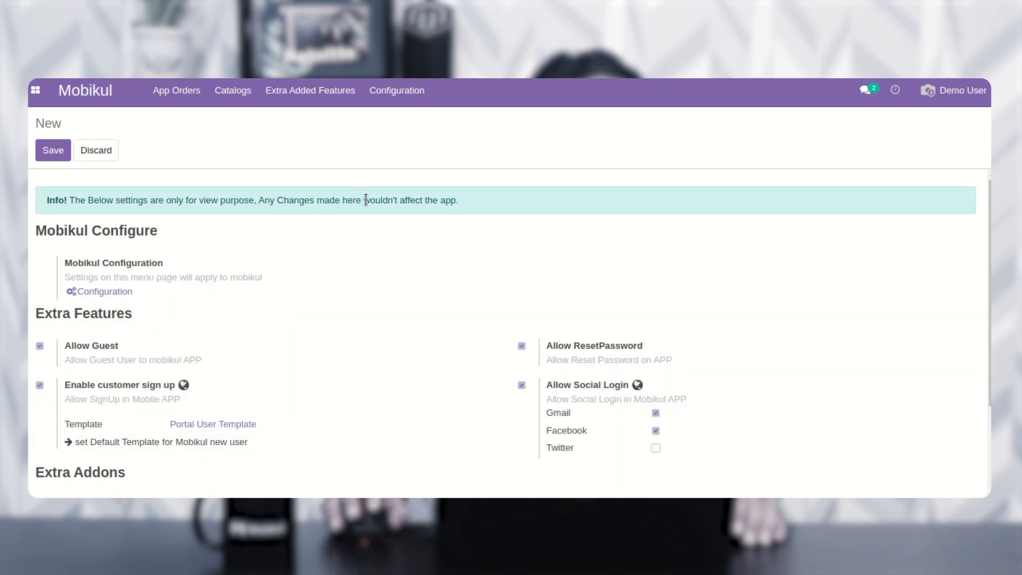
Examine the Mobikul Configure, Extra Features and Extra Addons sections of the settings page
scroll(250, 245, "down", 1)
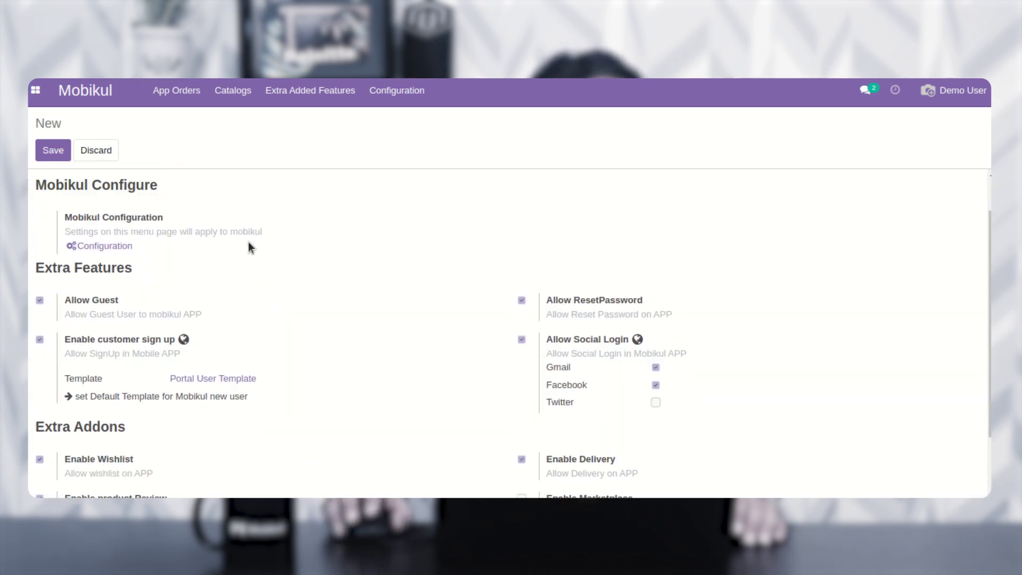
scroll(251, 247, "up", 1)
left_click_drag(43, 230, 132, 230)
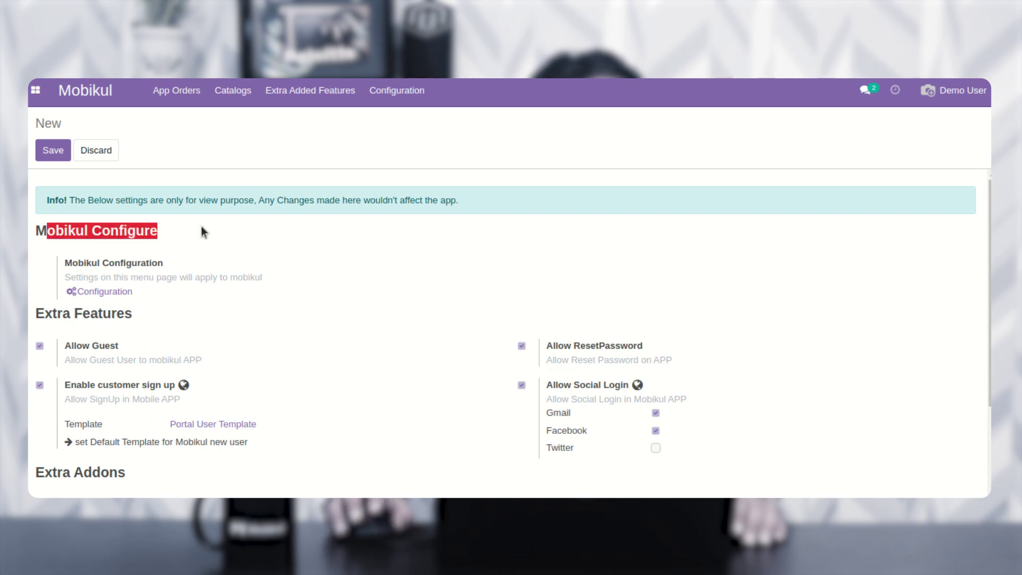
scroll(206, 233, "down", 1)
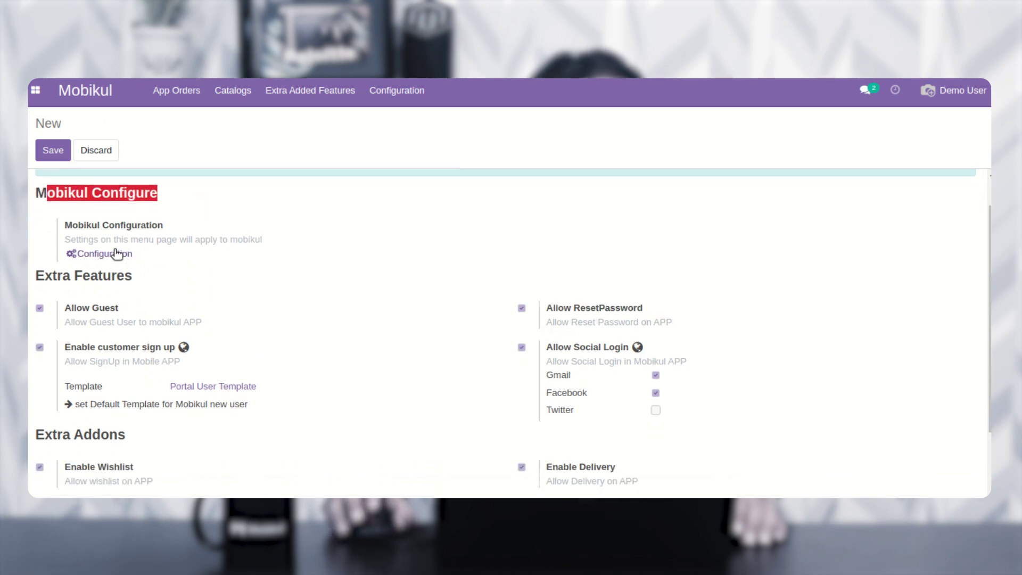
scroll(117, 253, "down", 2)
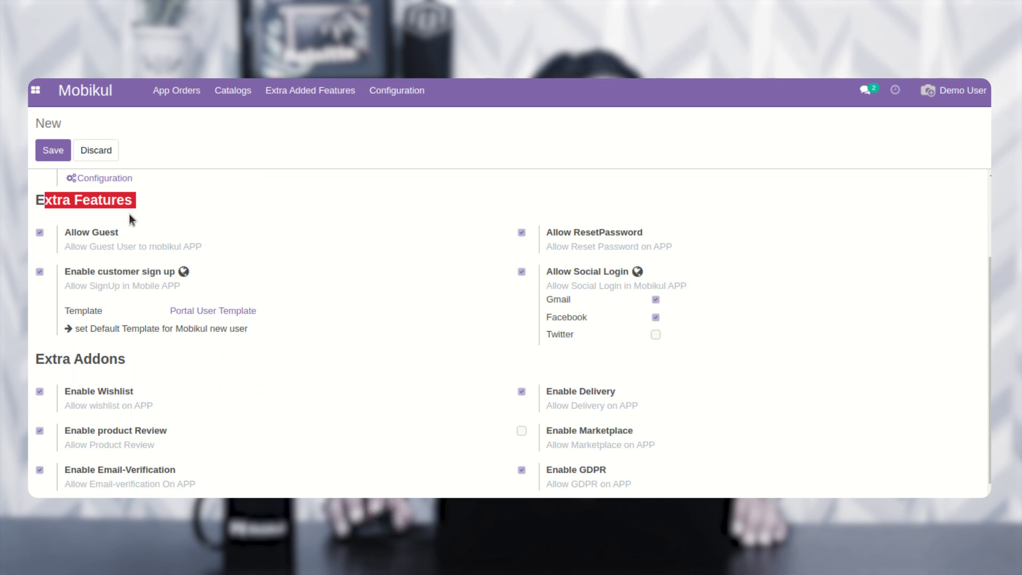
scroll(137, 252, "down", 1)
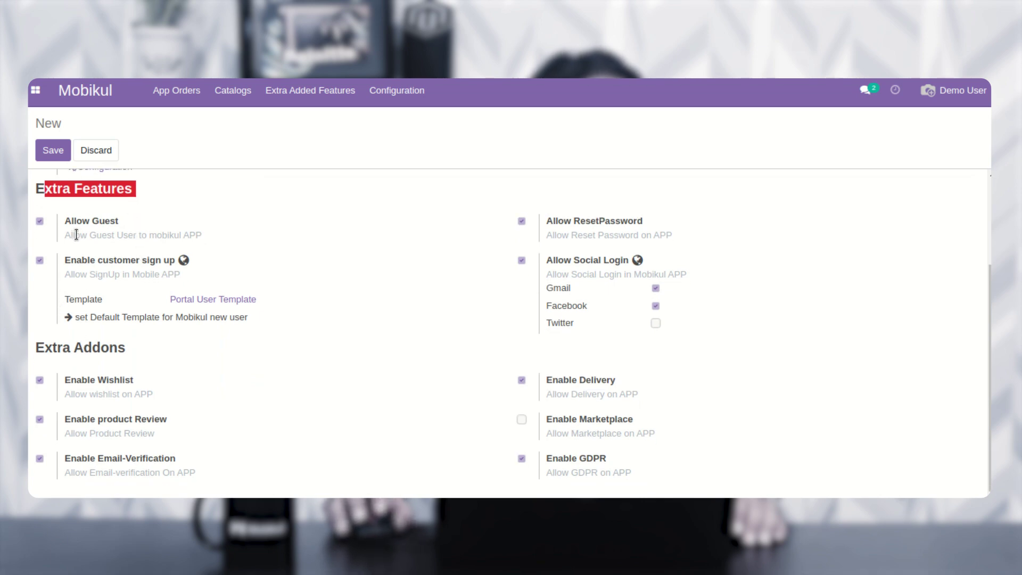
left_click_drag(36, 349, 116, 346)
left_click(143, 346)
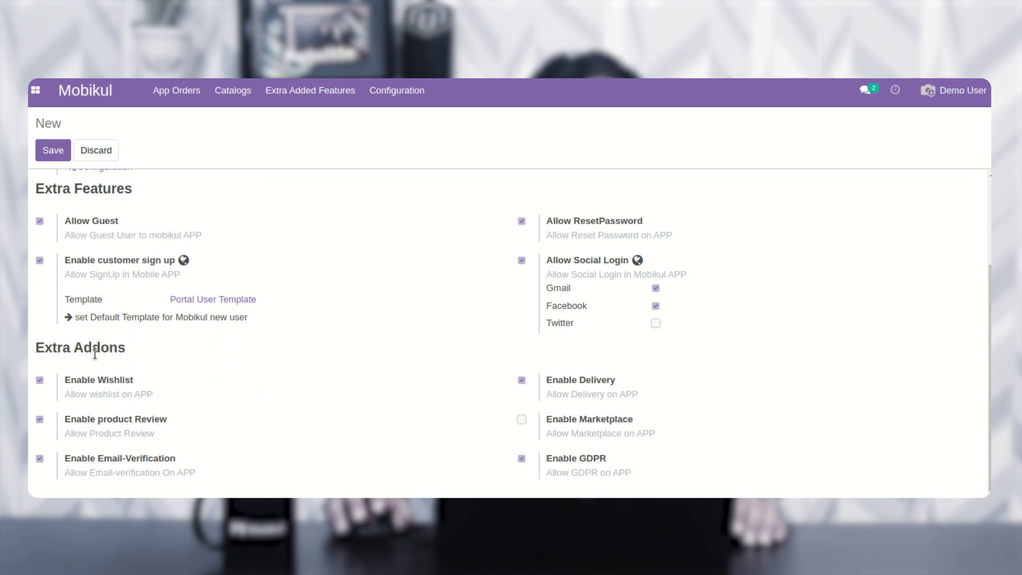
left_click_drag(35, 349, 127, 352)
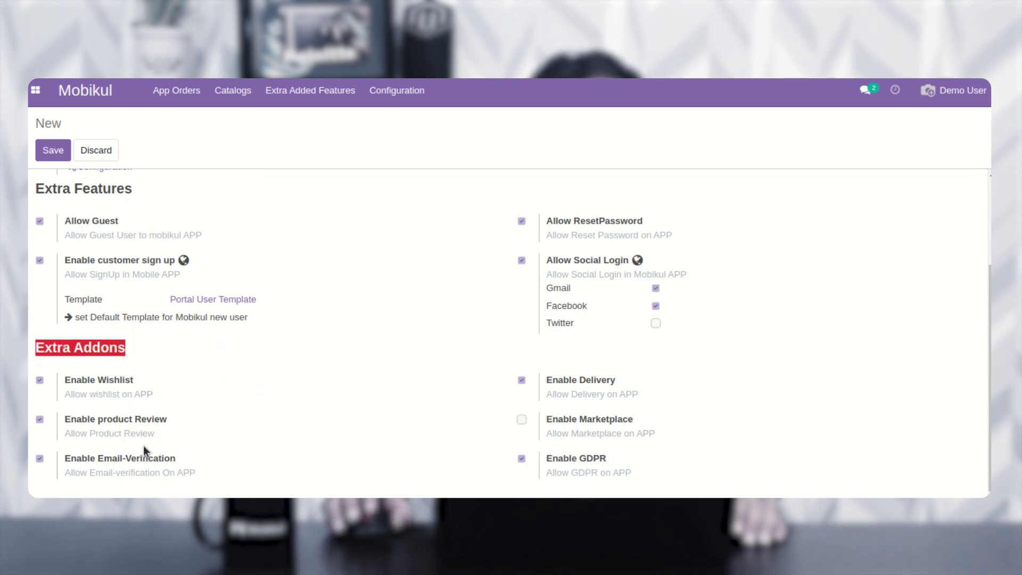
scroll(145, 444, "up", 3)
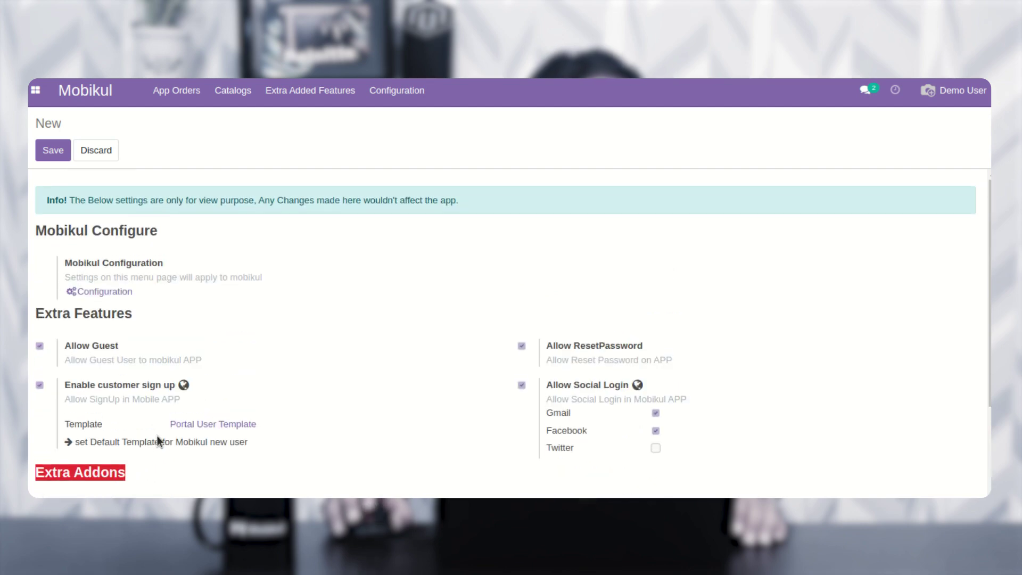
left_click_drag(47, 231, 170, 244)
left_click(170, 244)
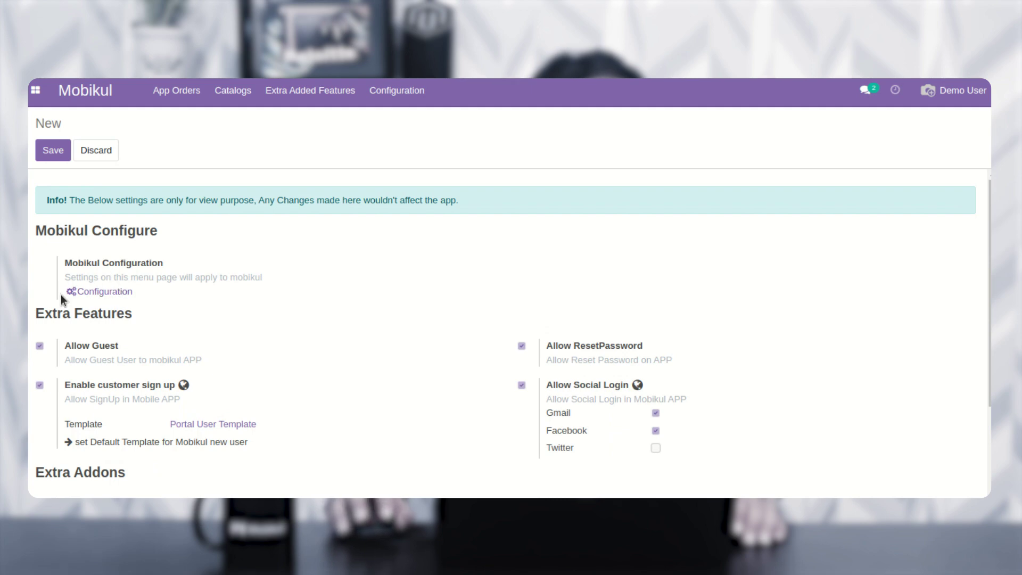
Open the Mobikul App record from the Mobikul Configuration settings and make it editable
left_click(113, 293)
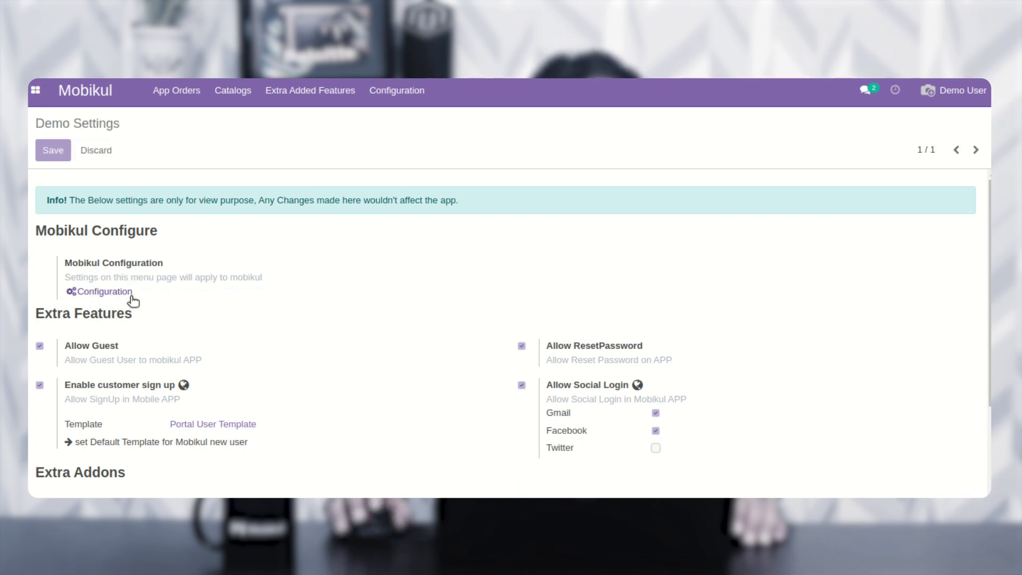
left_click(131, 293)
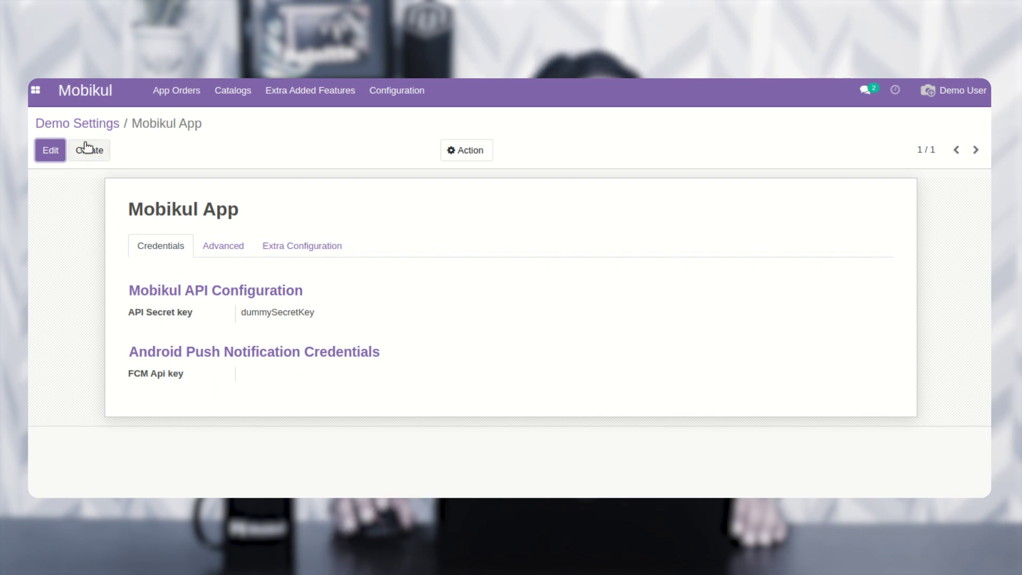
left_click(50, 152)
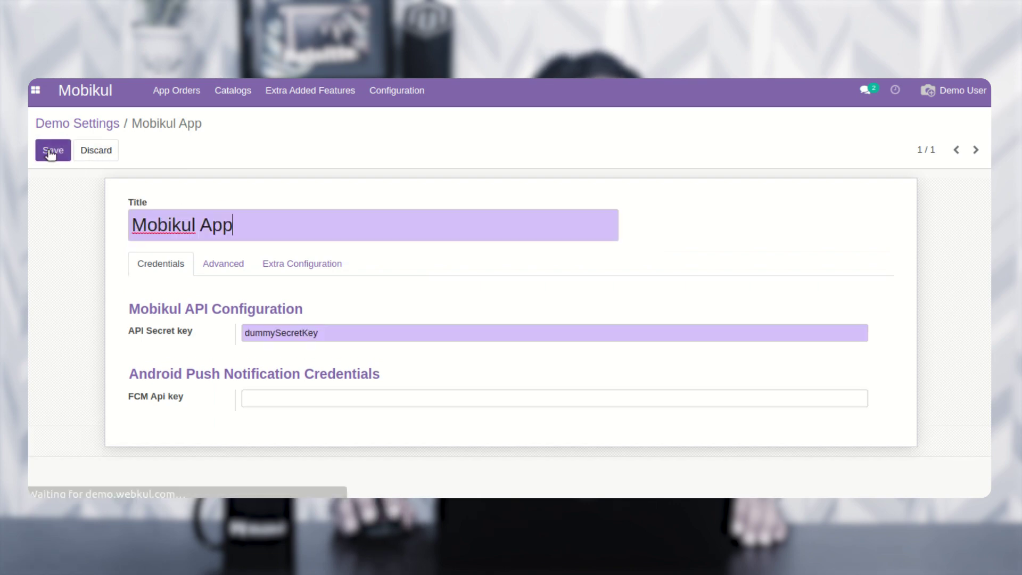
Review the title, the API secret key and the FCM API key fields among the Mobikul App credentials
left_click_drag(128, 202, 154, 203)
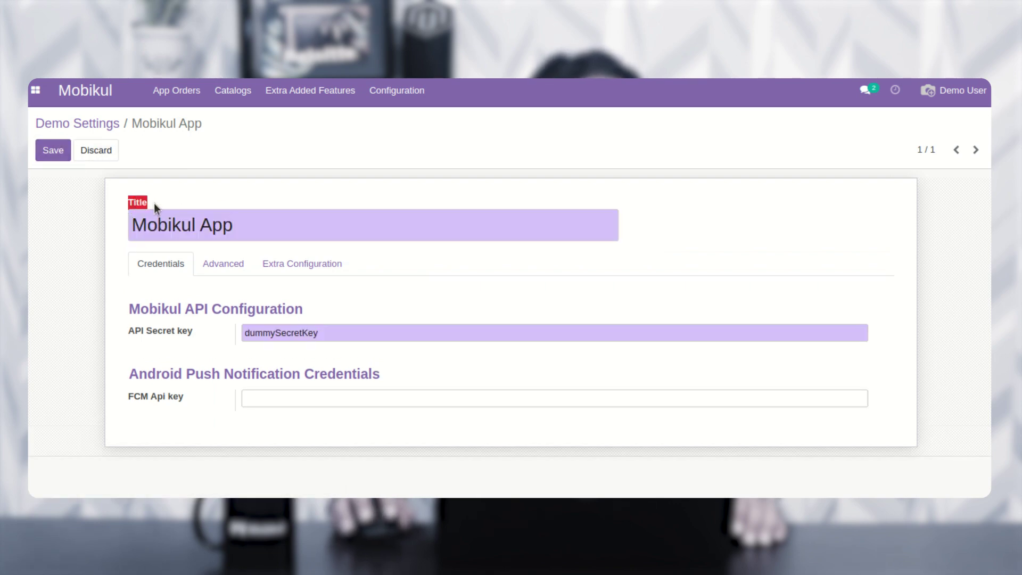
left_click_drag(234, 225, 120, 228)
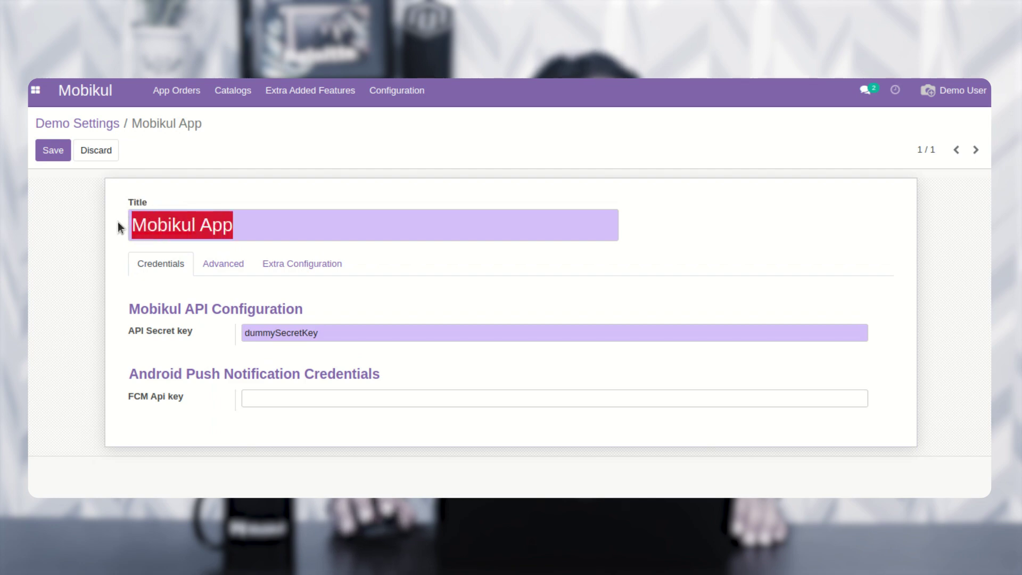
left_click_drag(129, 310, 312, 308)
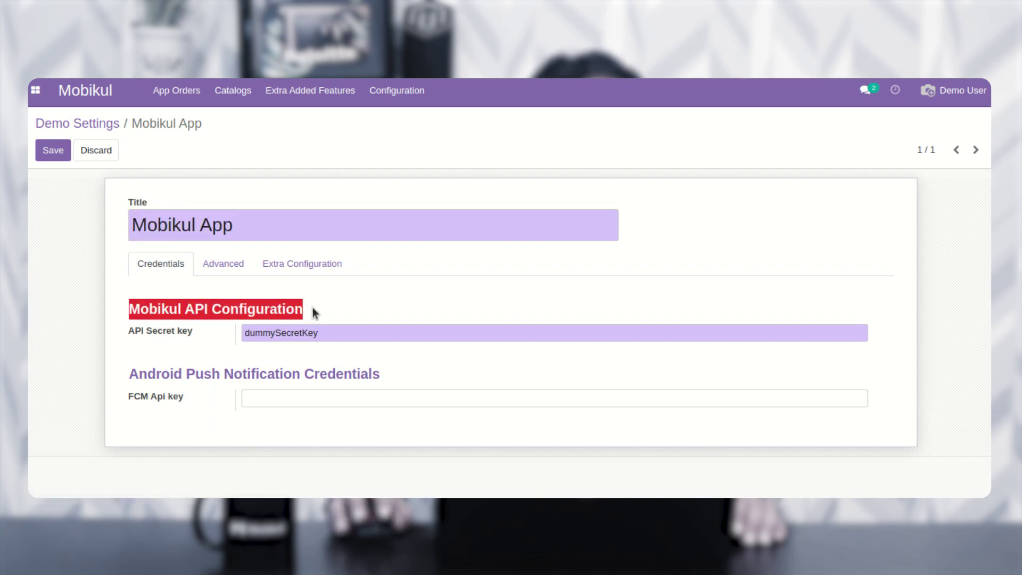
left_click(336, 333)
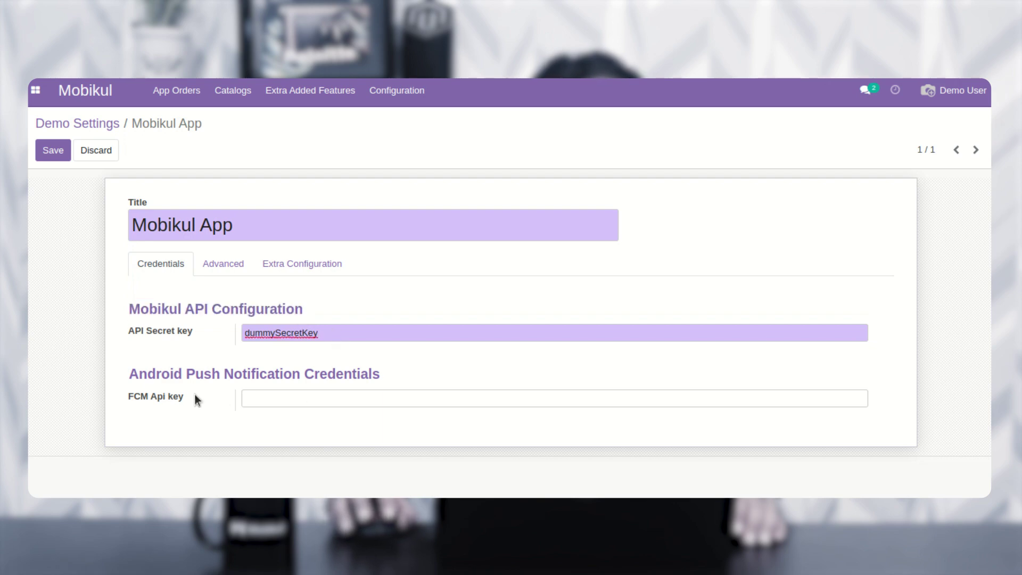
left_click_drag(134, 375, 381, 375)
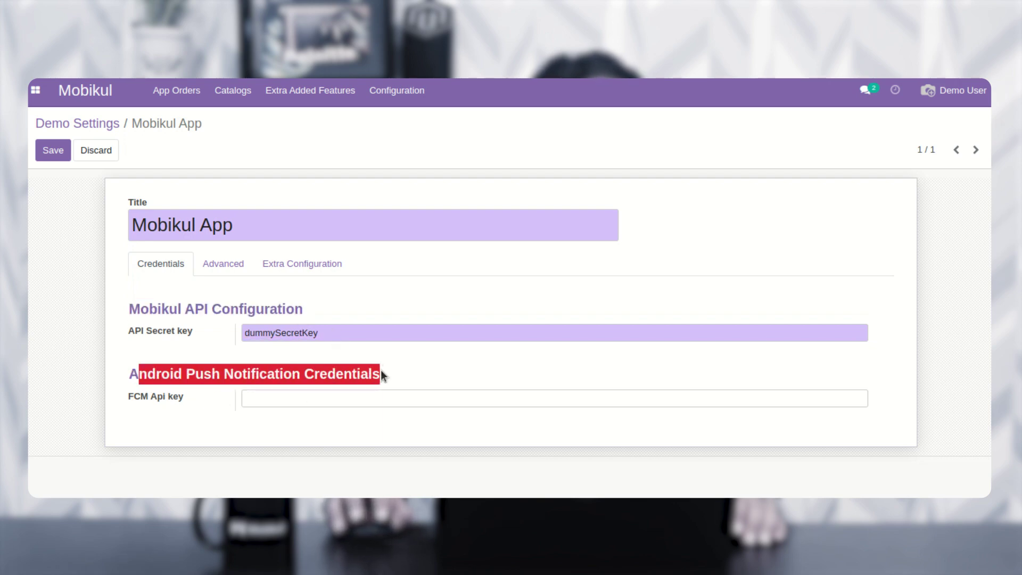
left_click(280, 399)
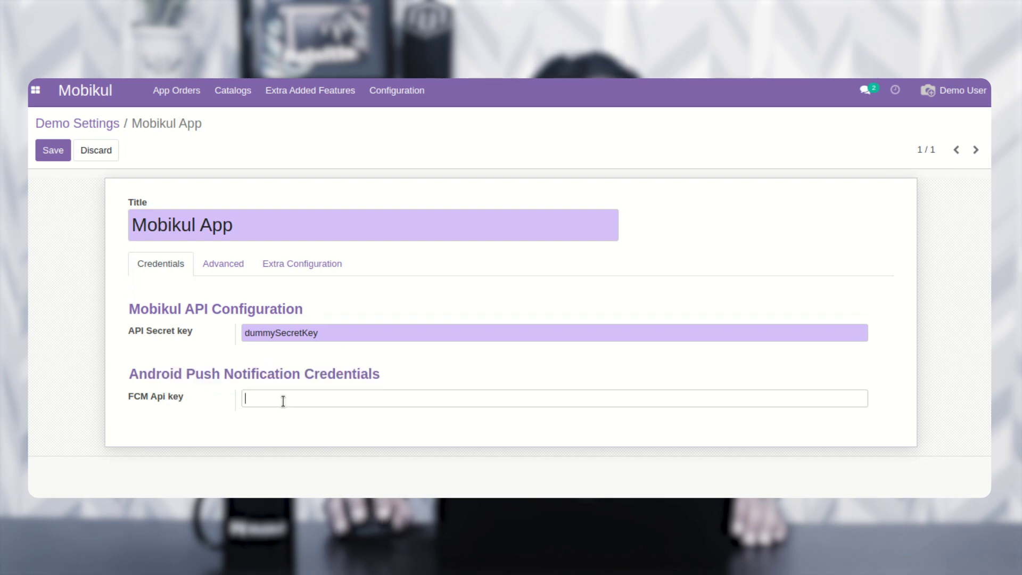
Set the default pricelist to EUR (EUR) in the advanced settings of the Mobikul App record
left_click(229, 270)
left_click_drag(133, 316, 241, 315)
left_click(365, 346)
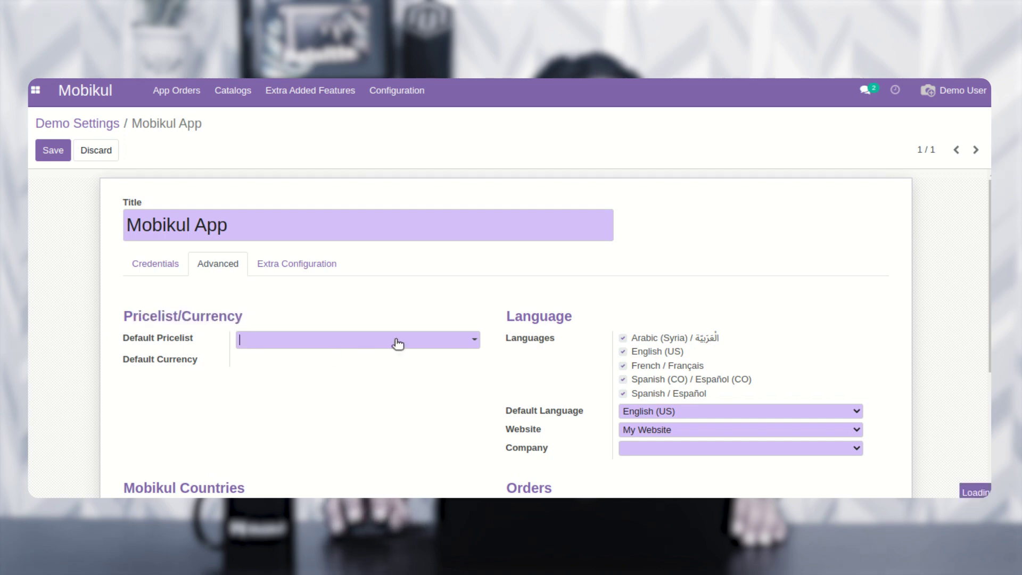
left_click(376, 381)
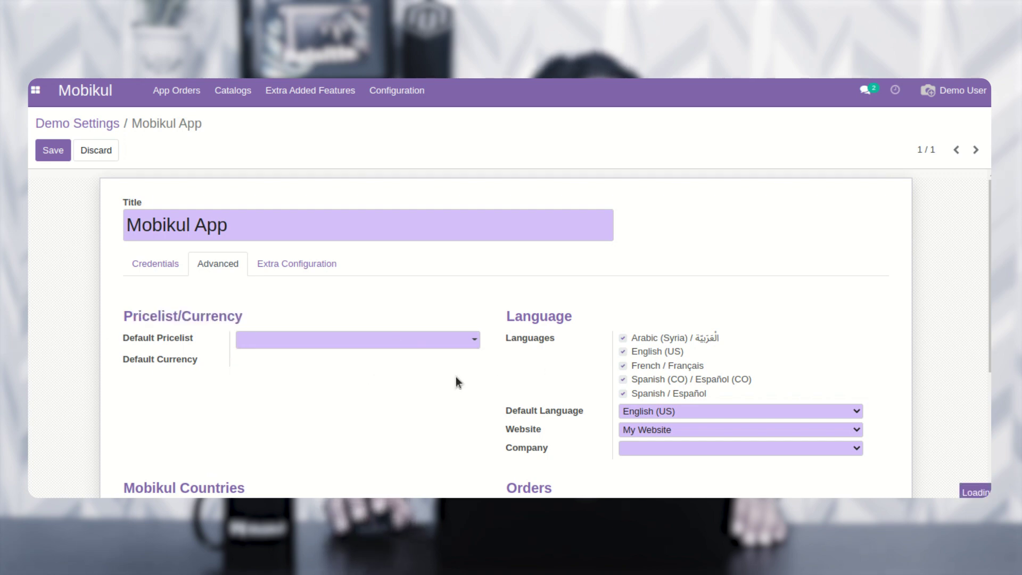
Review the language, website and order settings in the advanced configuration
scroll(456, 383, "down", 2)
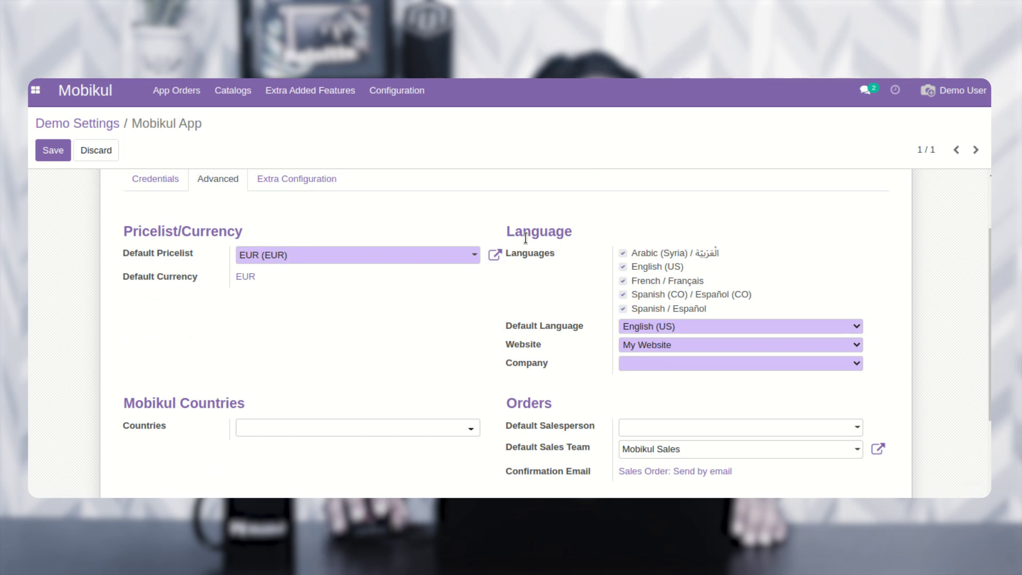
left_click_drag(523, 232, 585, 232)
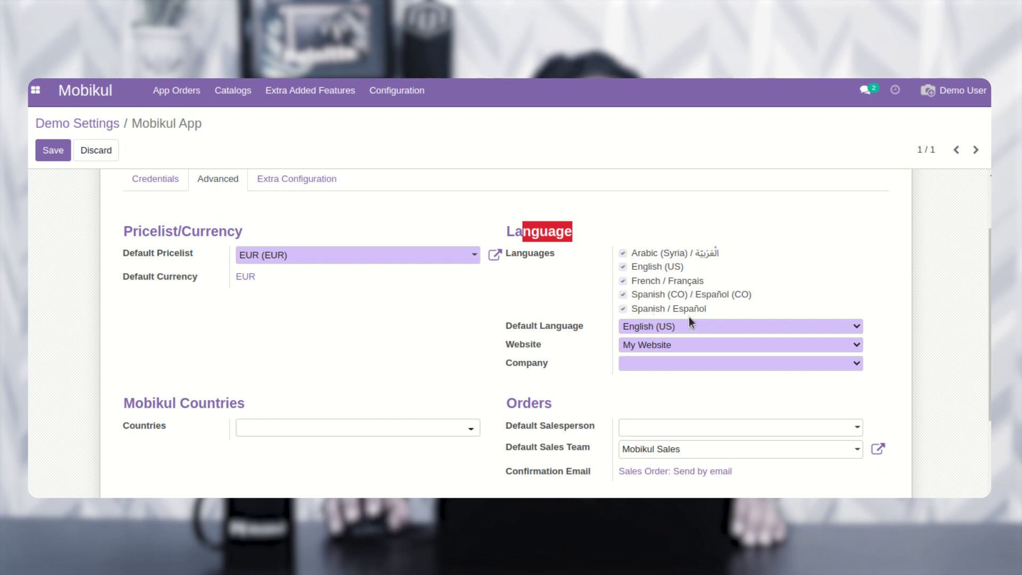
scroll(689, 316, "down", 1)
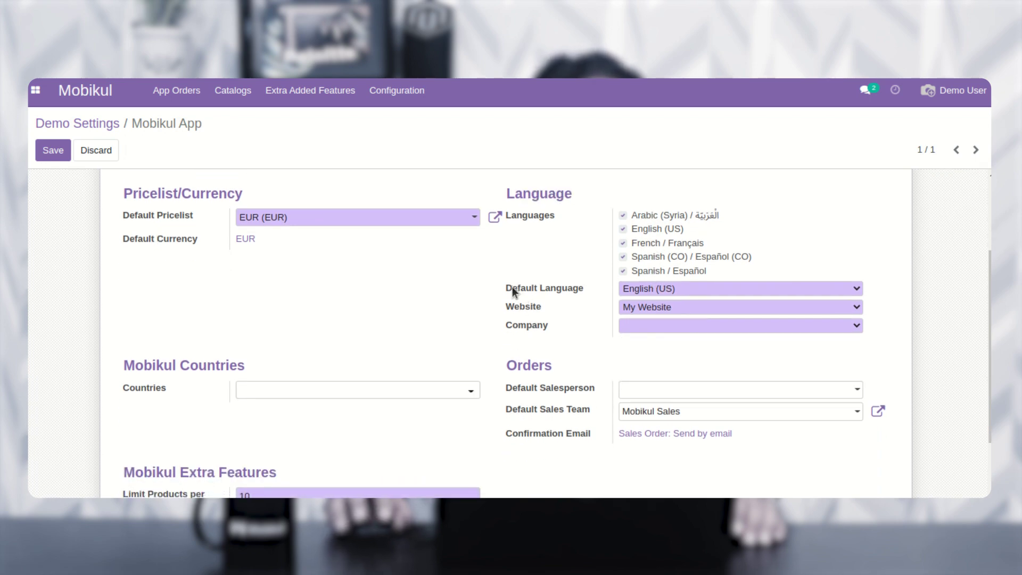
left_click(649, 306)
left_click(578, 311)
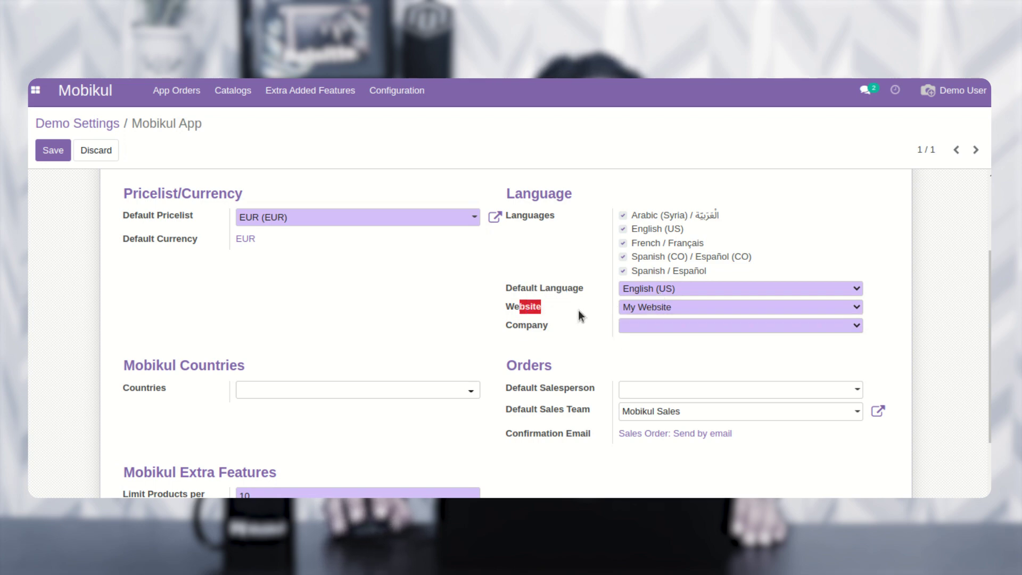
scroll(577, 309, "down", 3)
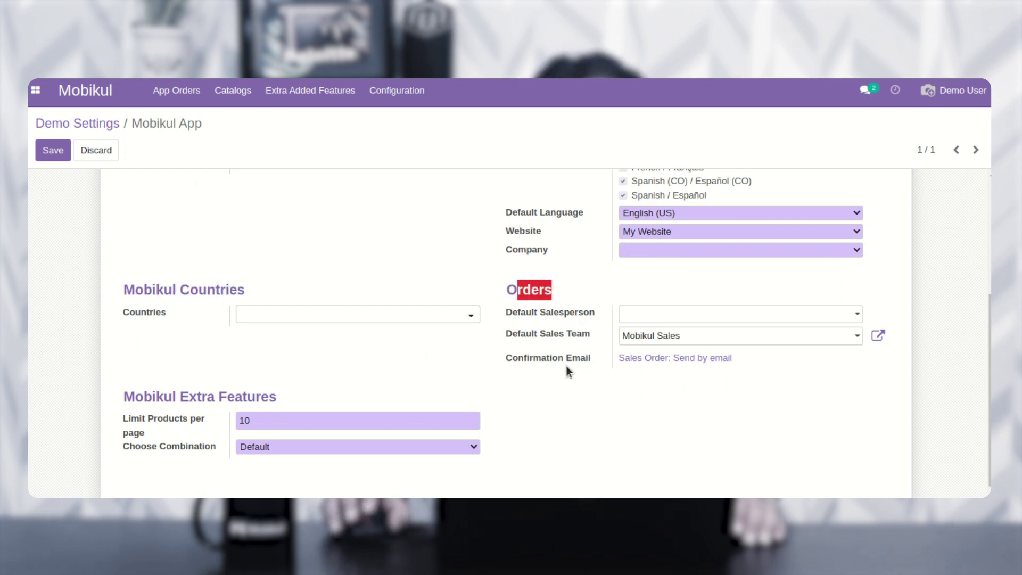
Review the product limit per page and the available colour combinations in the Mobikul extra features
scroll(566, 366, "down", 1)
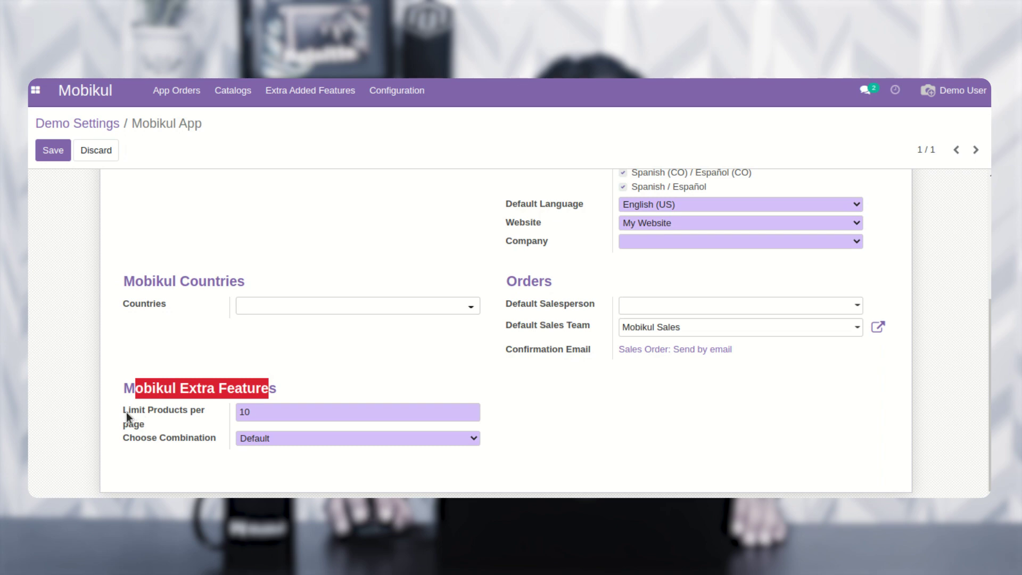
mouse_move(144, 414)
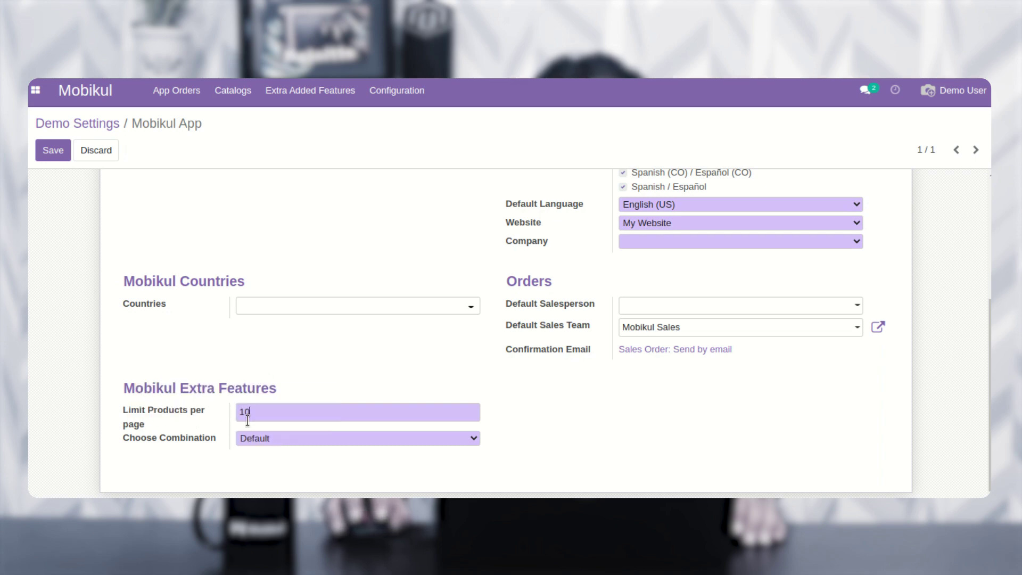
left_click(269, 410)
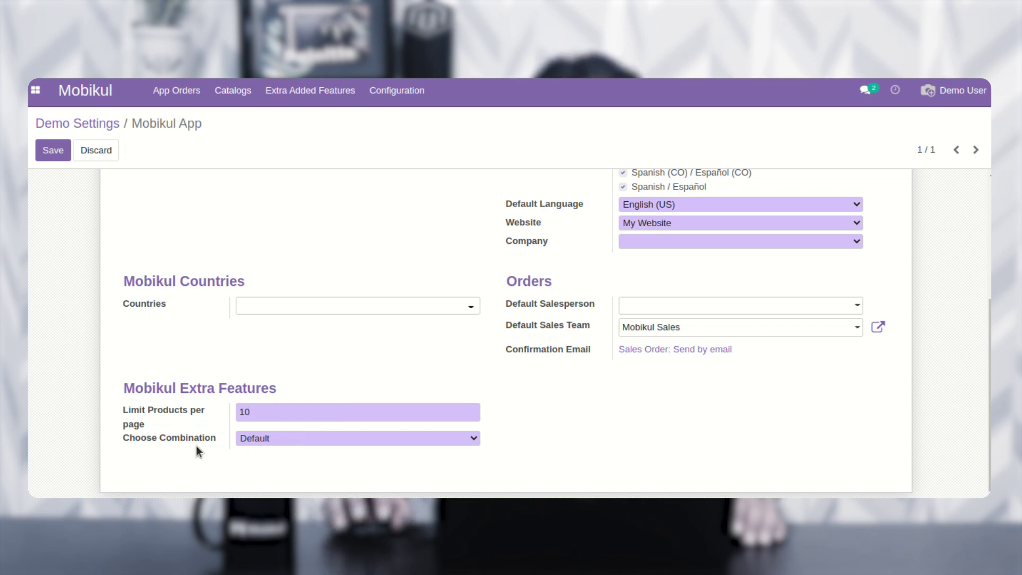
left_click(261, 438)
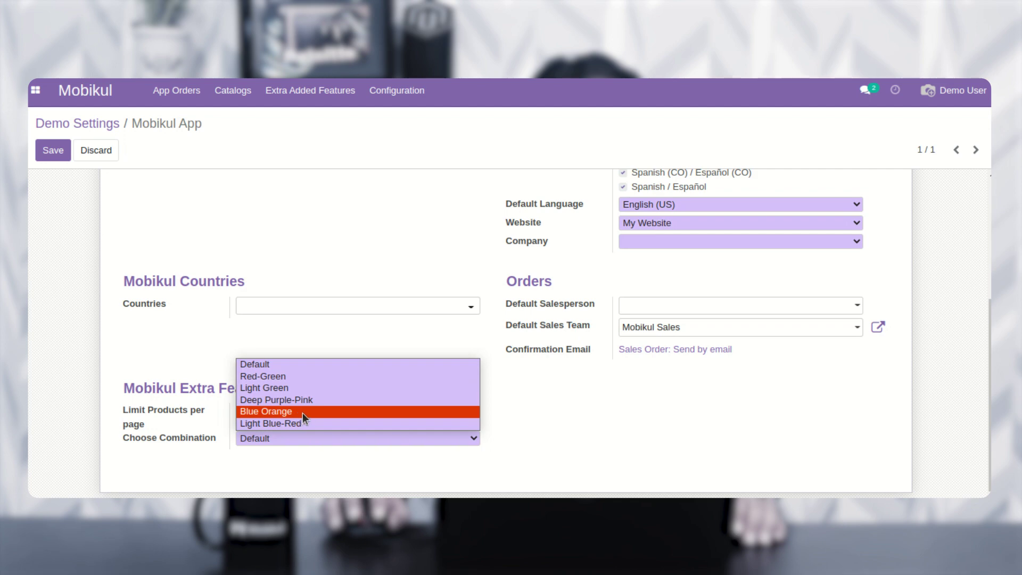
left_click(327, 455)
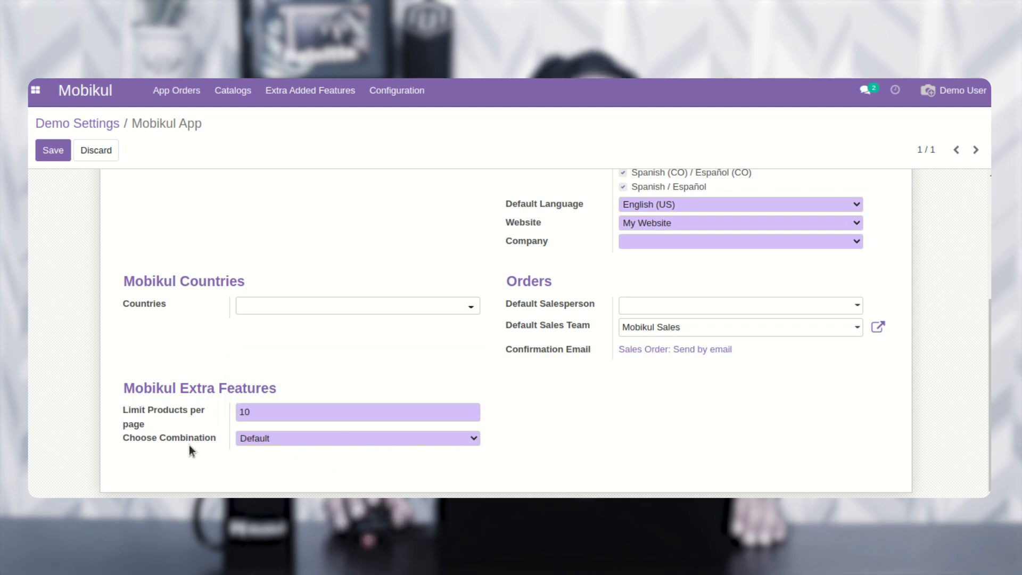
Enable the signup terms and conditions in the extra configuration and place the cursor in their description field
scroll(563, 439, "up", 5)
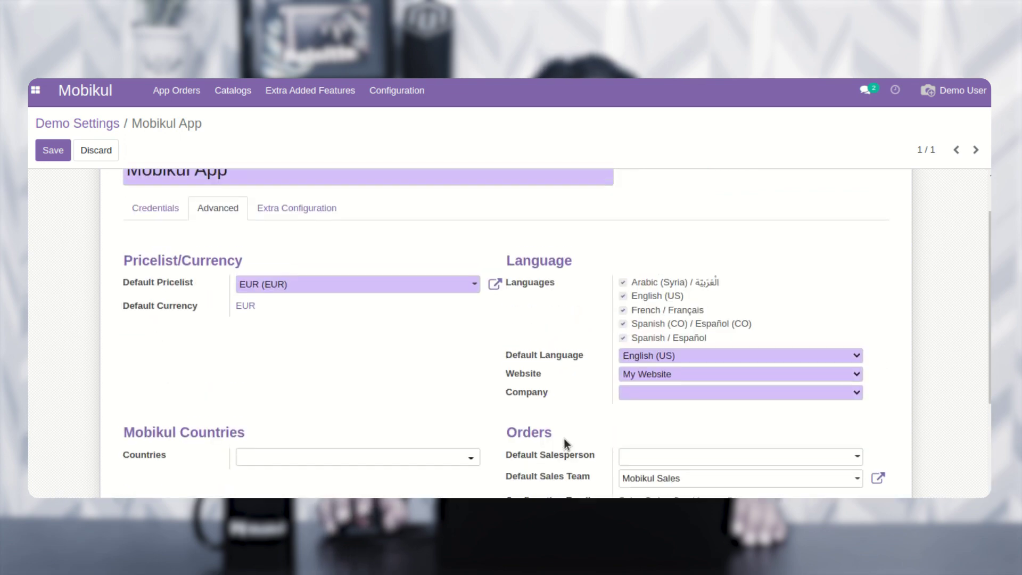
left_click(313, 265)
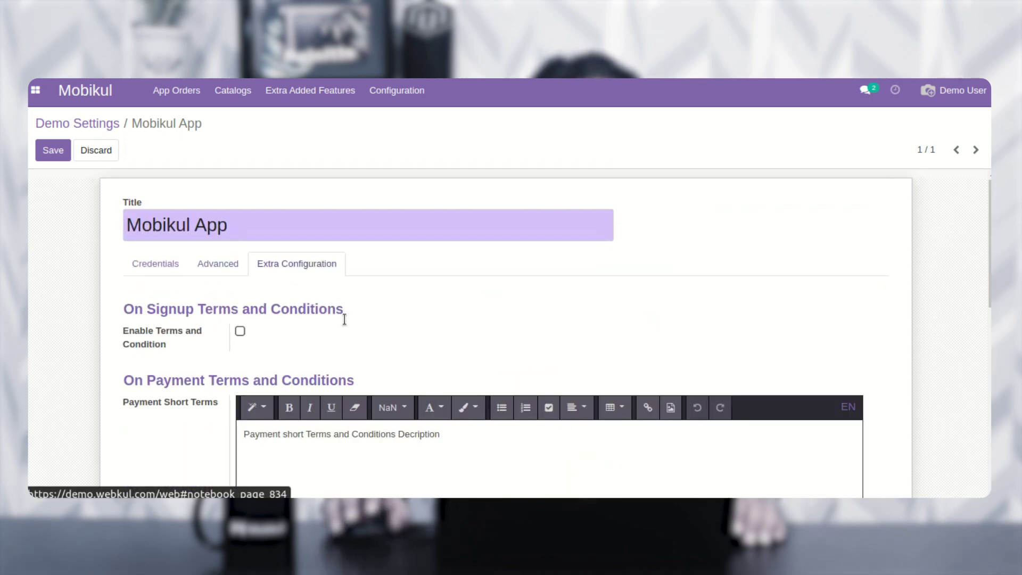
scroll(342, 347, "down", 1)
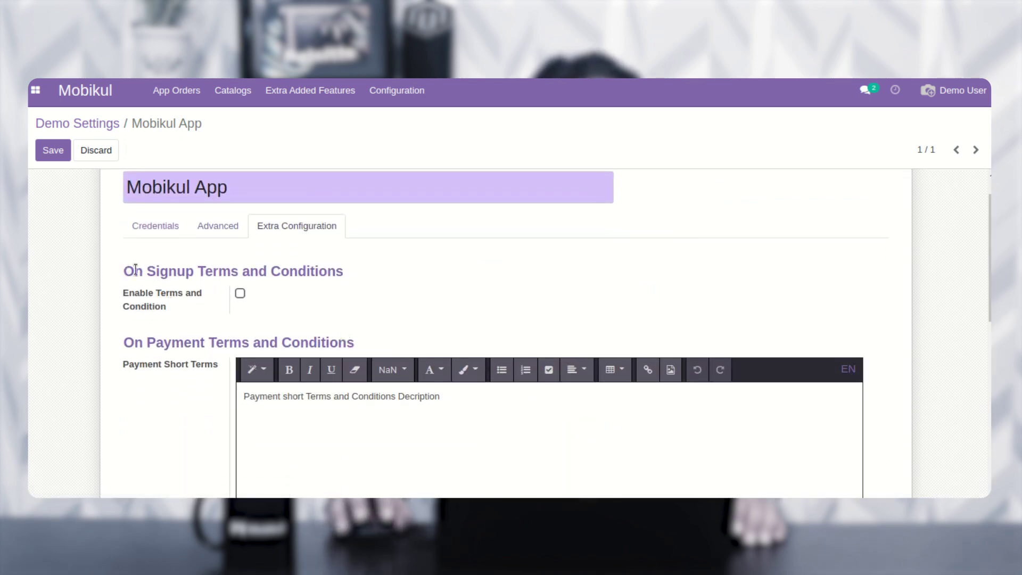
left_click(239, 293)
scroll(247, 320, "down", 3)
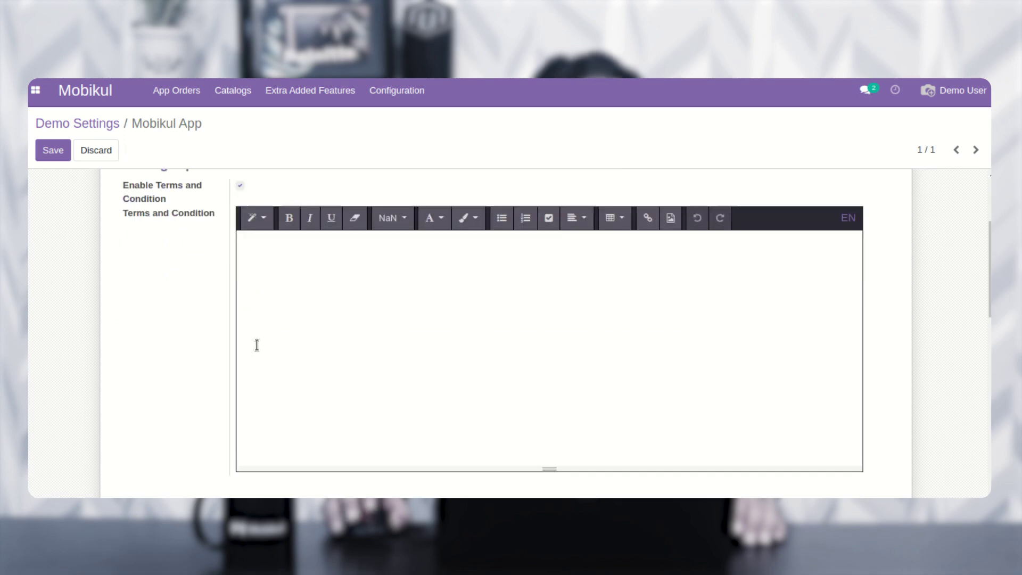
left_click(279, 259)
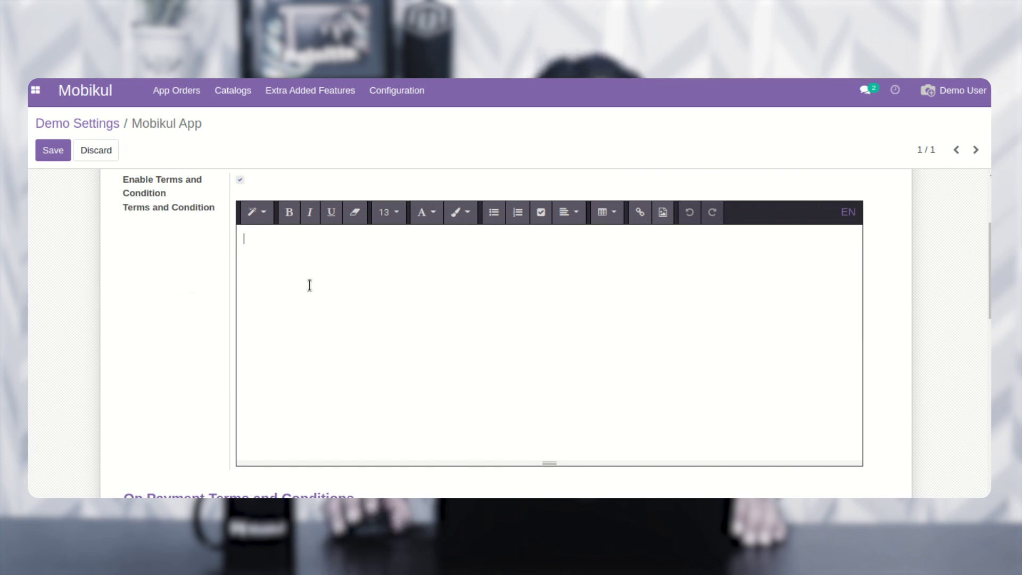
Examine the signup terms editor and the short and long payment terms in the extra configuration
scroll(306, 285, "down", 3)
scroll(310, 285, "up", 2)
scroll(310, 286, "up", 1)
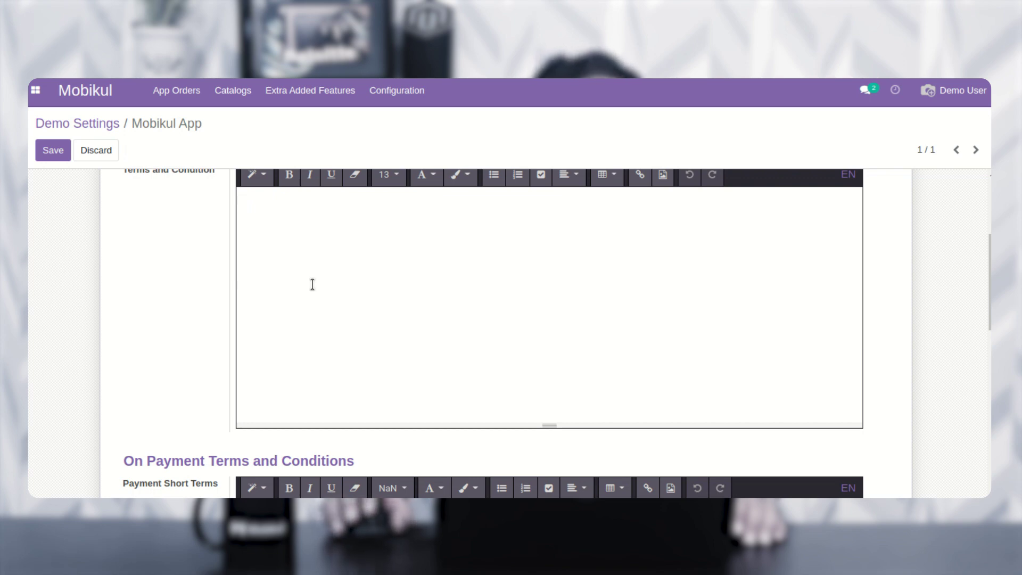
scroll(312, 284, "up", 3)
scroll(312, 284, "down", 2)
scroll(312, 285, "down", 4)
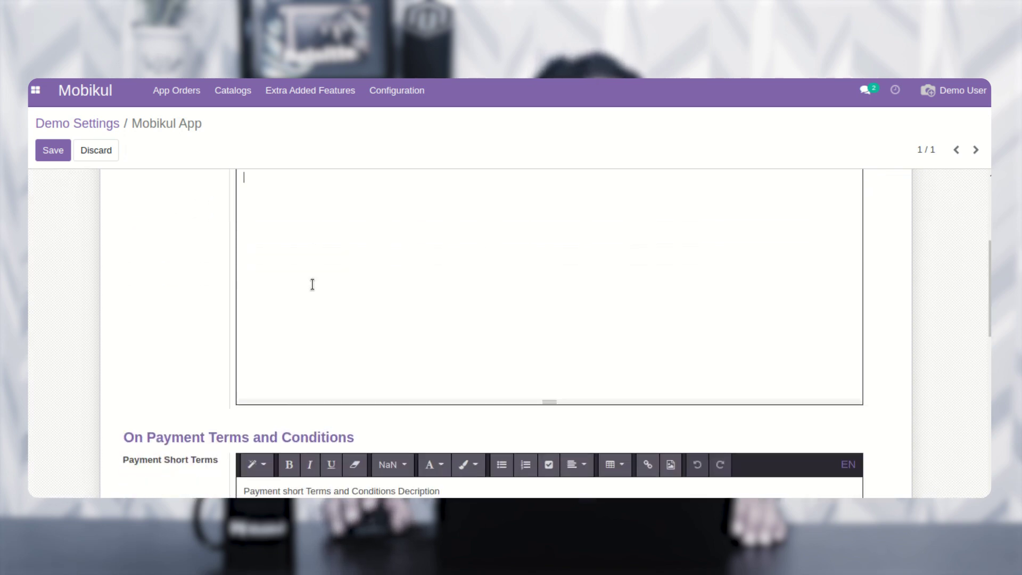
left_click_drag(132, 273, 340, 280)
scroll(367, 287, "down", 2)
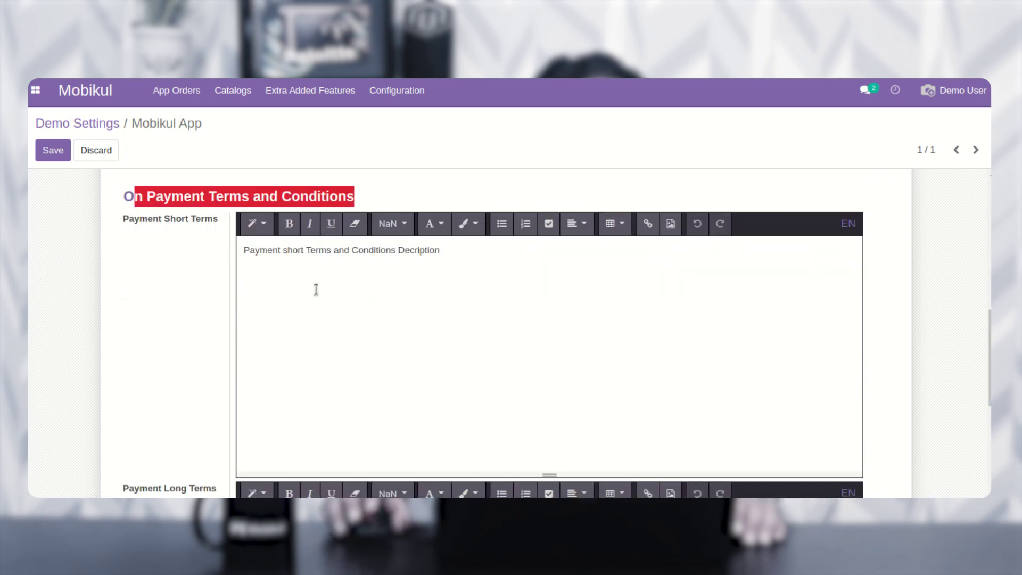
scroll(305, 292, "down", 2)
scroll(307, 295, "down", 2)
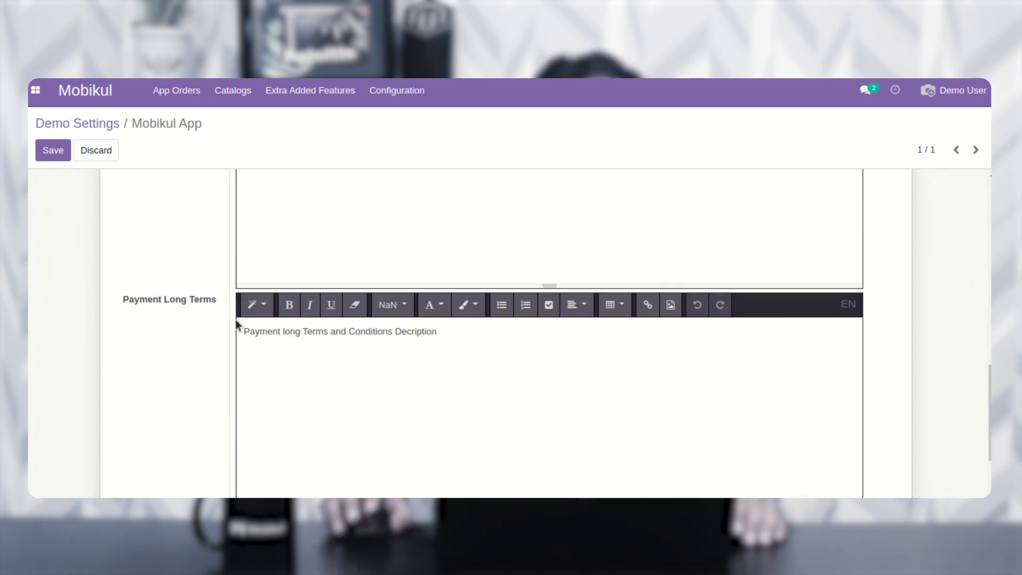
scroll(410, 354, "down", 2)
scroll(394, 347, "up", 6)
scroll(391, 345, "up", 10)
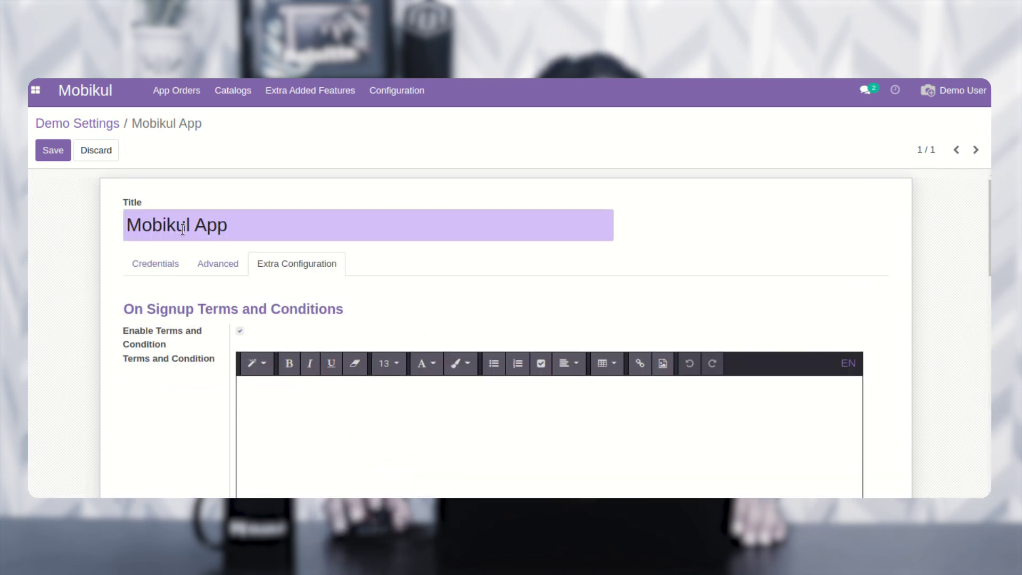
Revisit the credentials, advanced and extra configuration settings and discard the unsaved changes to the Mobikul App record
left_click(155, 268)
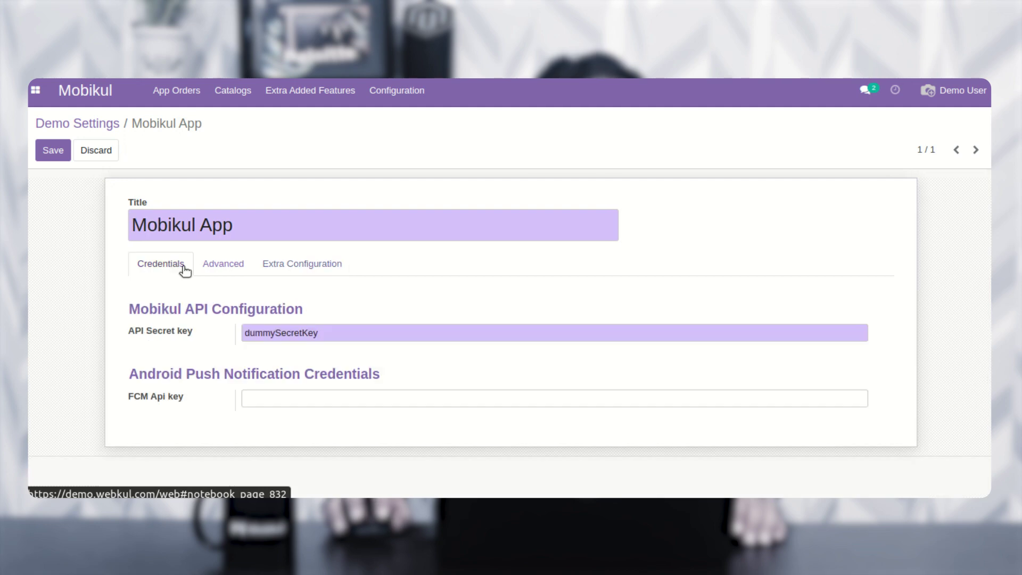
left_click(218, 268)
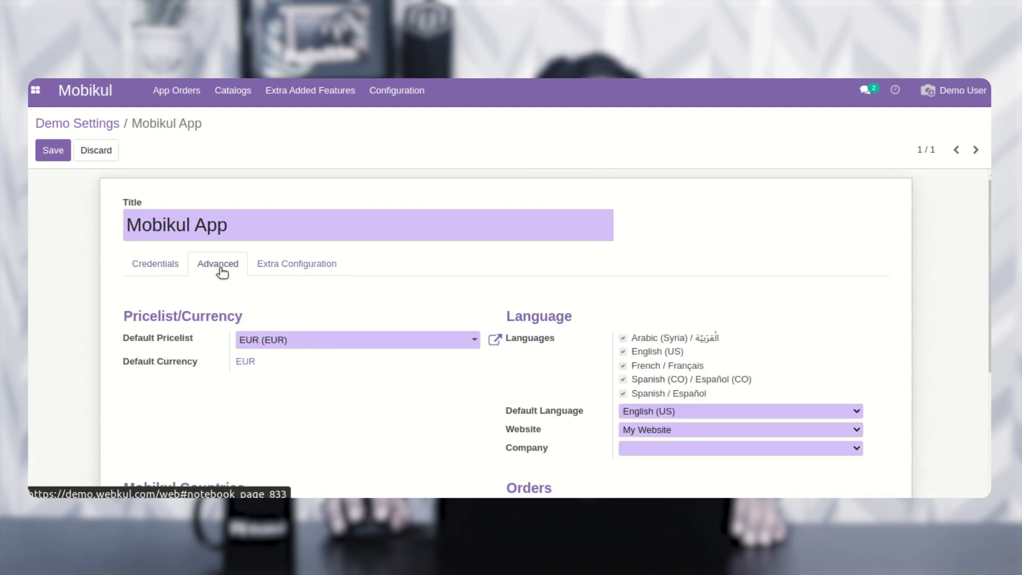
left_click(297, 268)
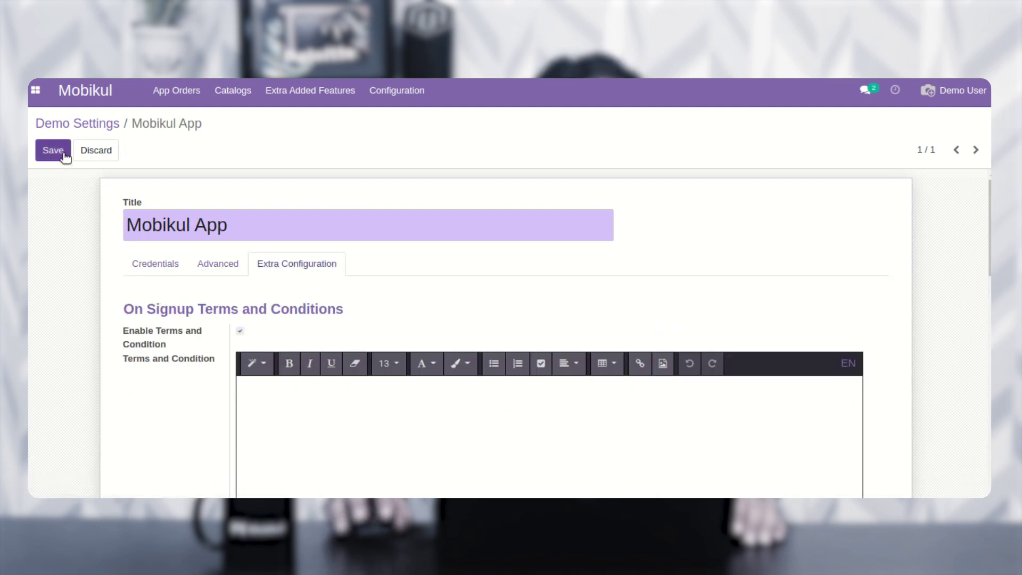
left_click(94, 155)
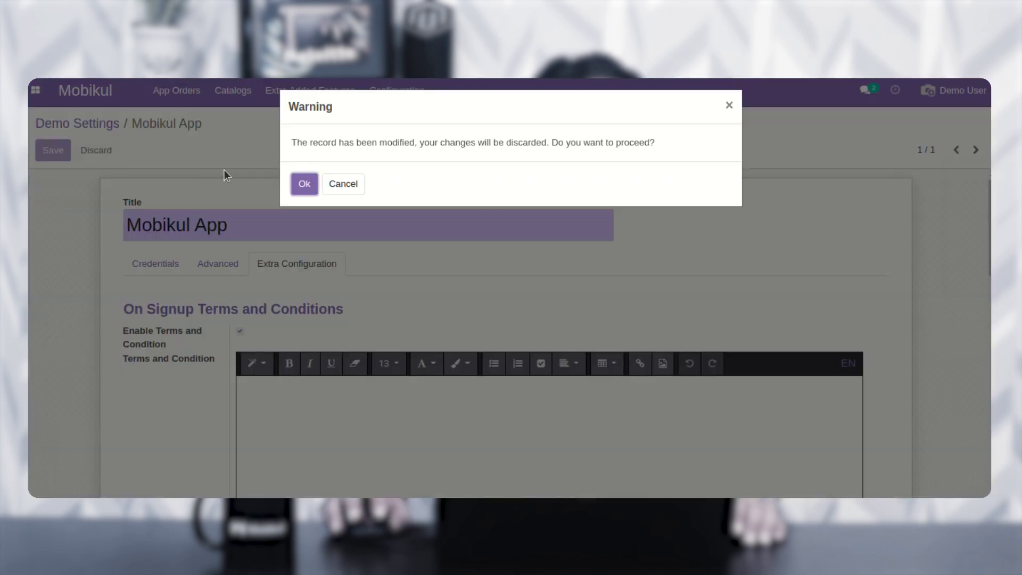
left_click(304, 186)
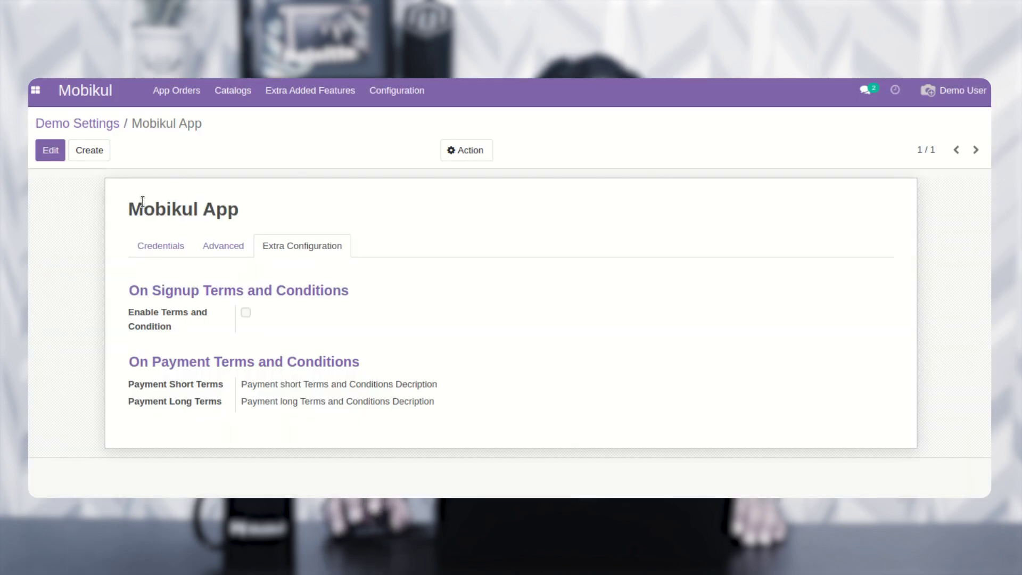
View the FCM registered devices list and look at a blank new device form without saving it
left_click(396, 90)
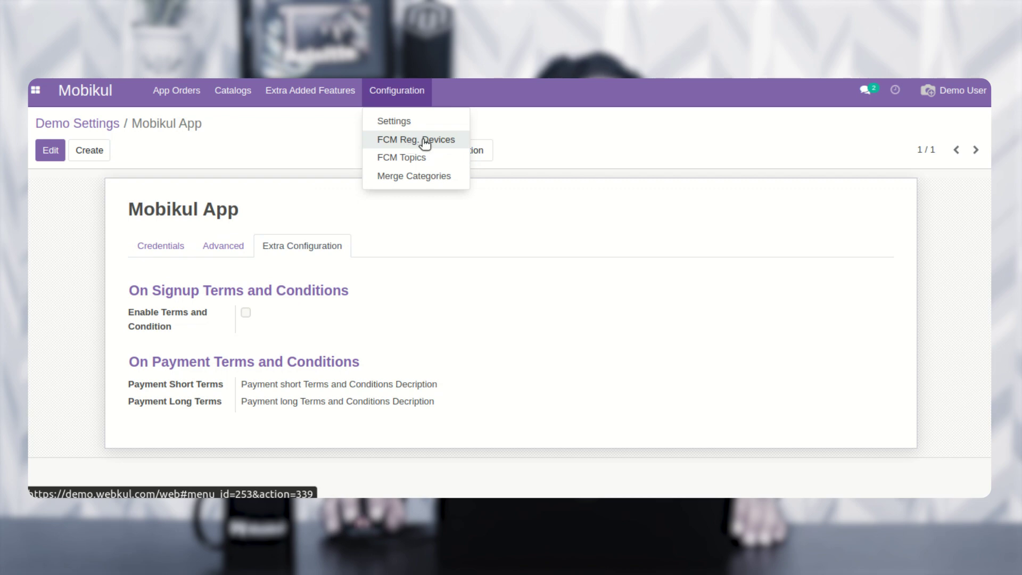
left_click(424, 141)
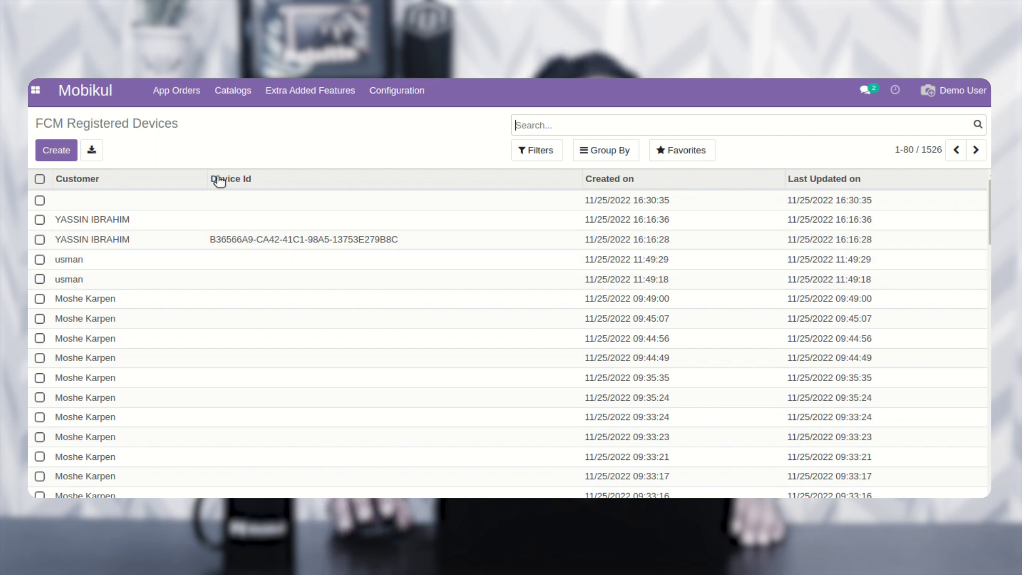
left_click(51, 152)
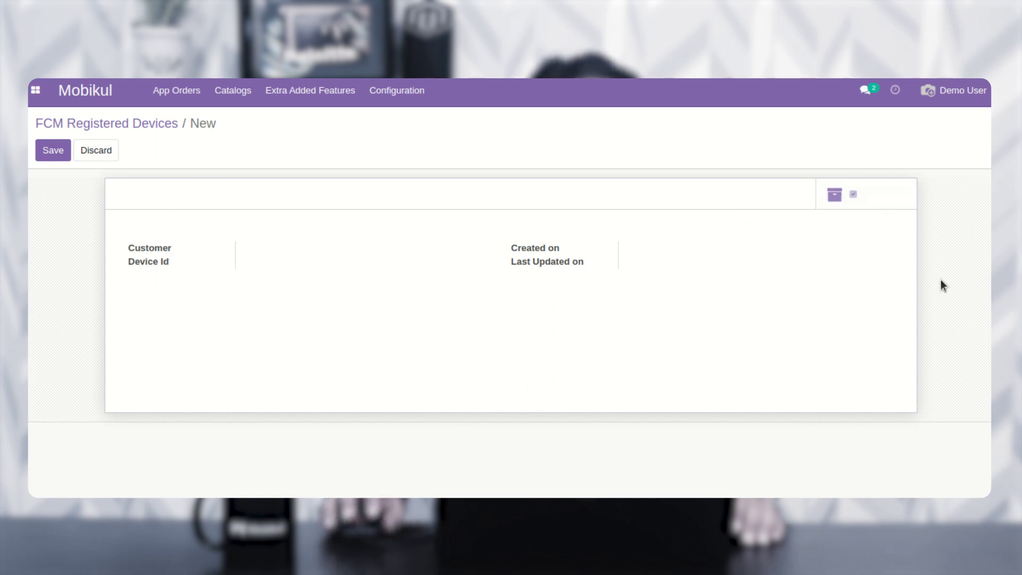
left_click(98, 153)
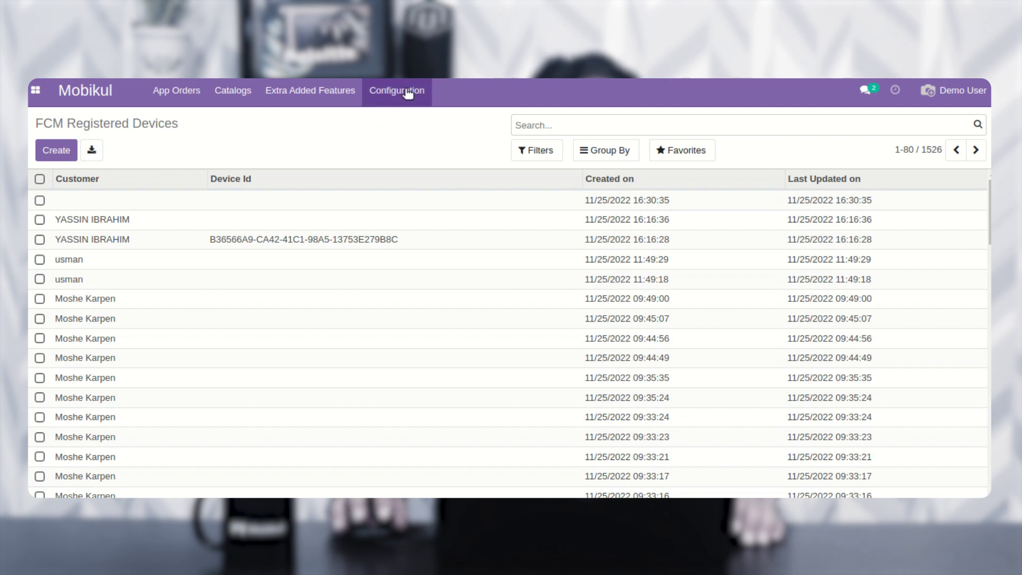
Open the list of FCM registered topics from the Mobikul configuration
left_click(408, 90)
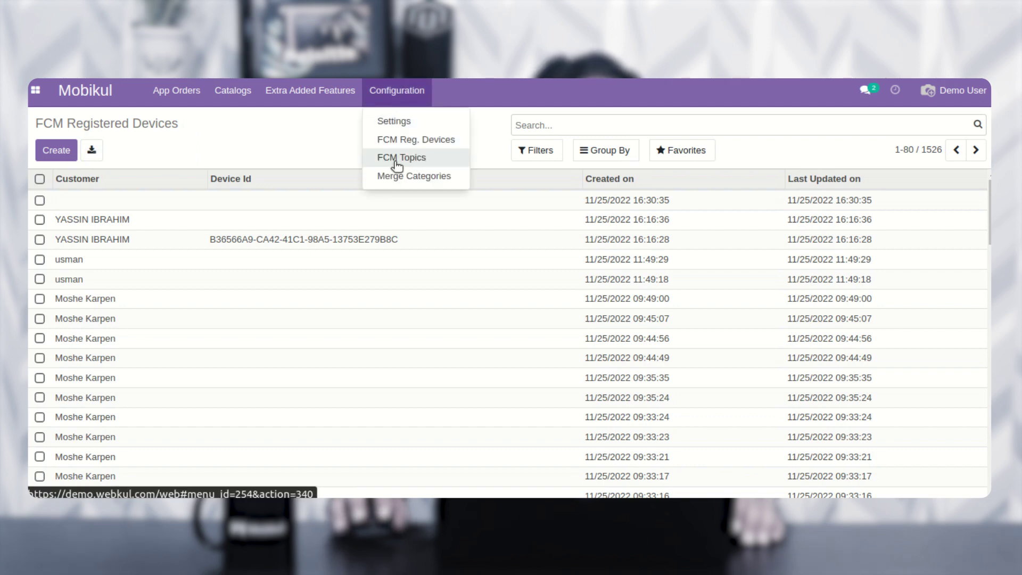
left_click(405, 159)
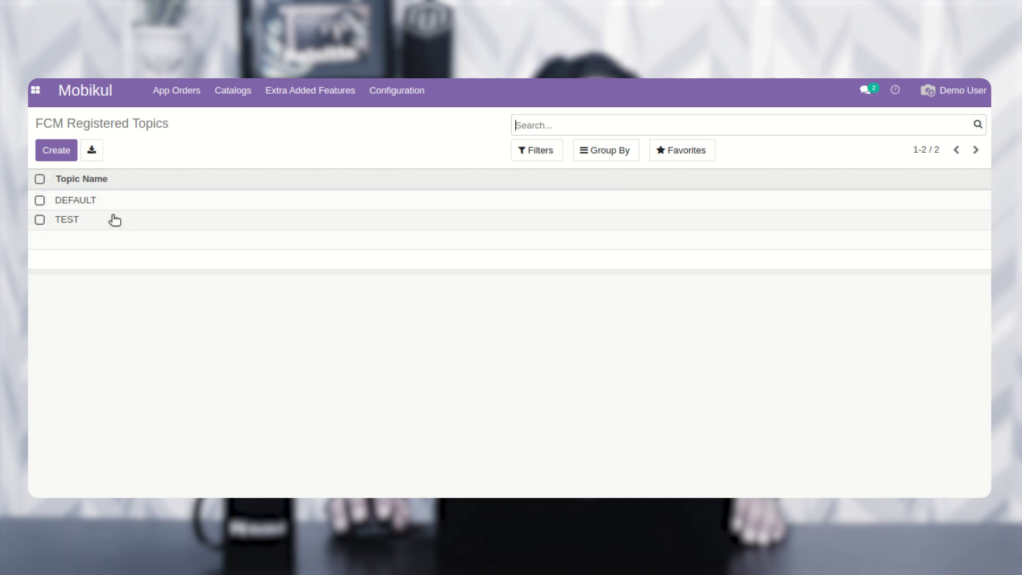
left_click(399, 100)
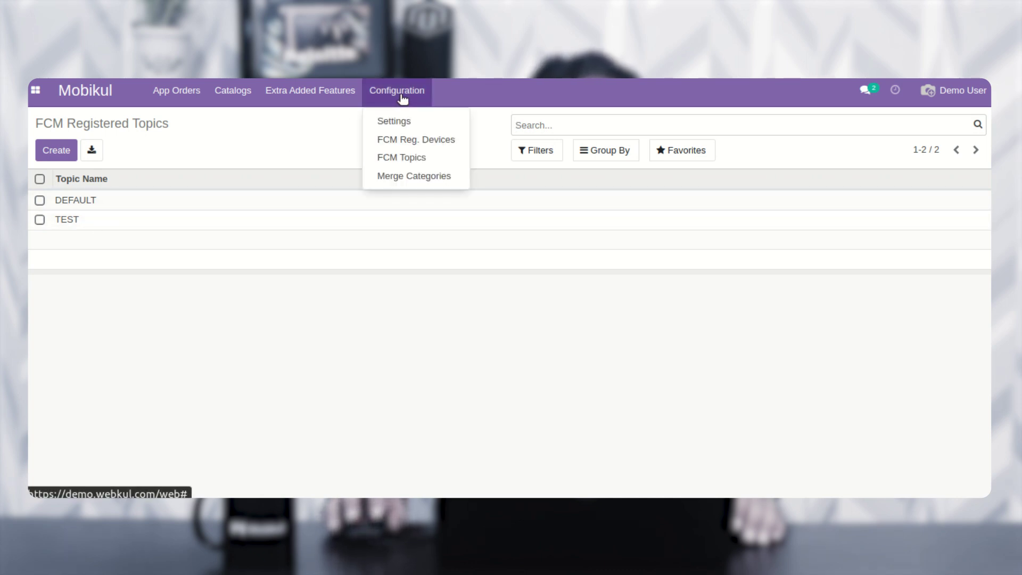
left_click(329, 141)
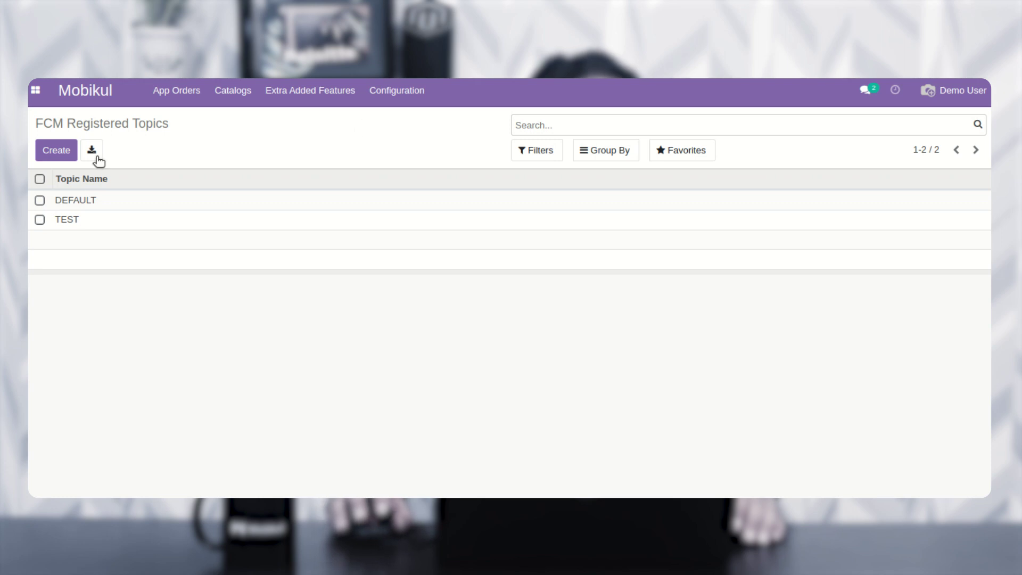
Create an FCM topic named "new year section" and save it
left_click(58, 150)
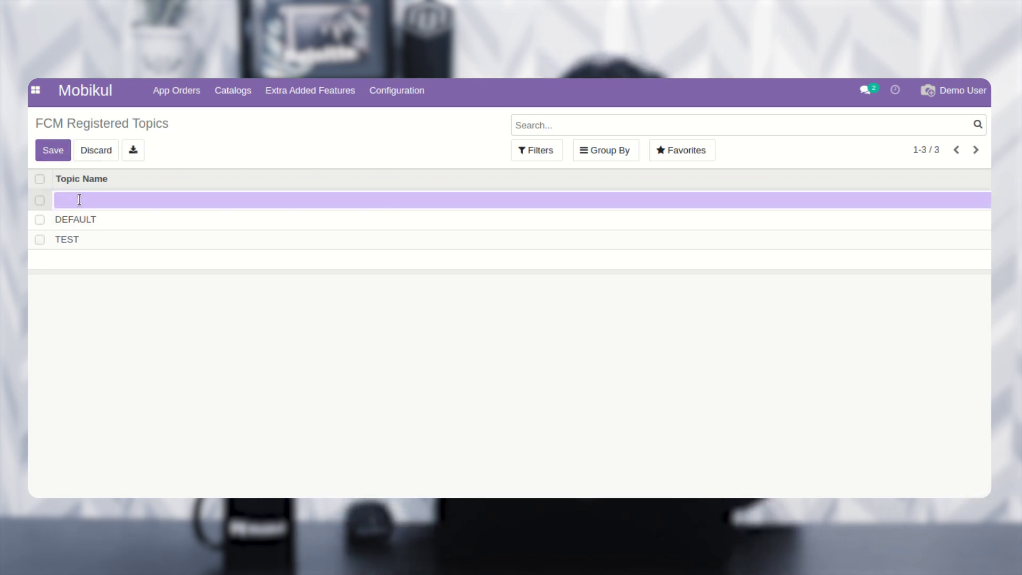
type("new year ")
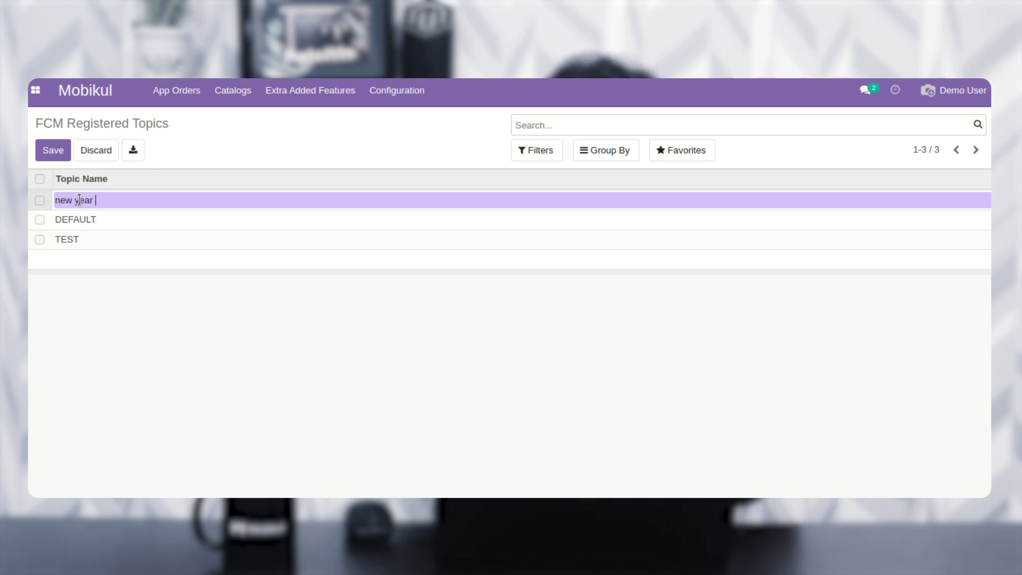
type("section")
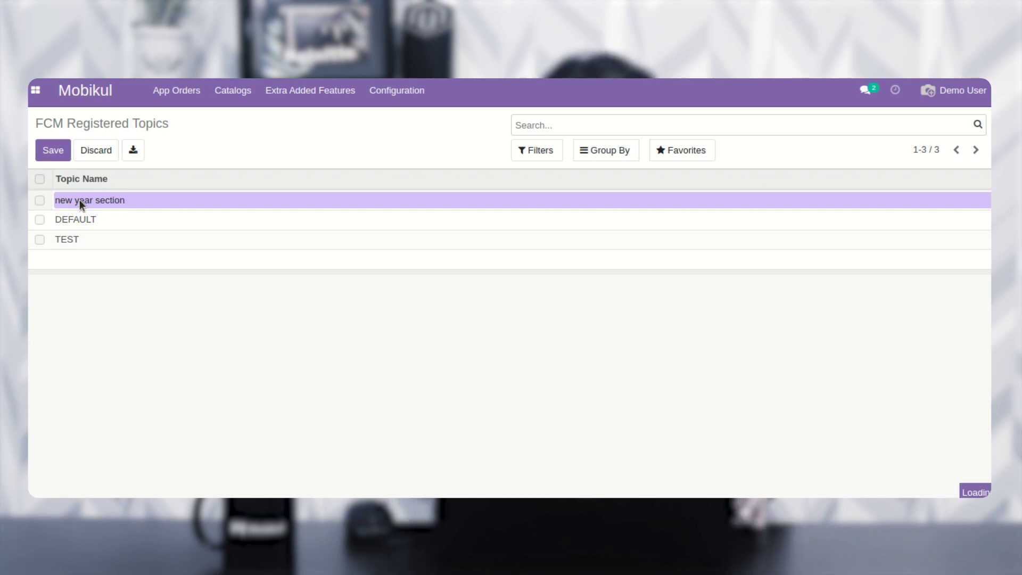
key("Return")
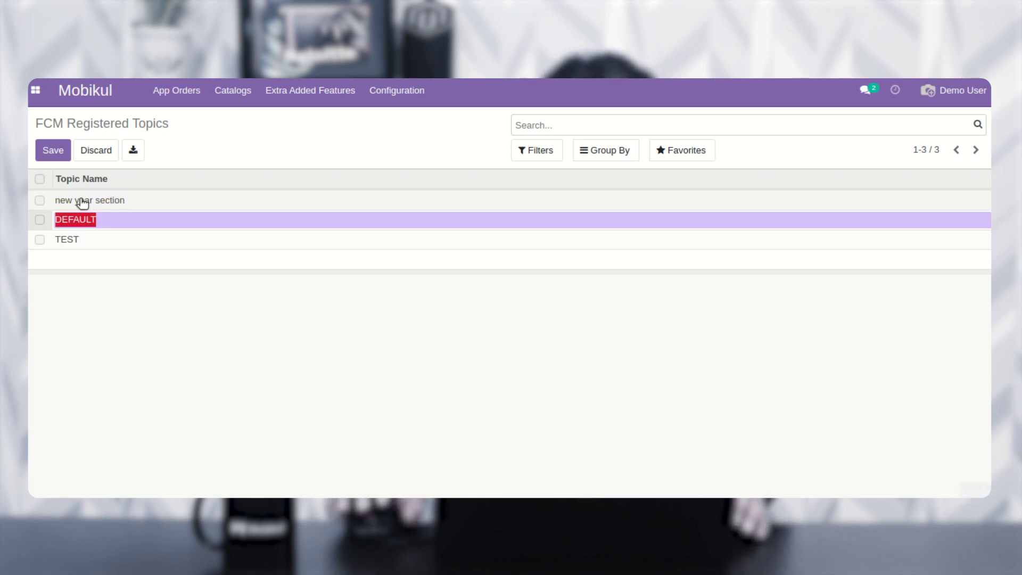
left_click(145, 290)
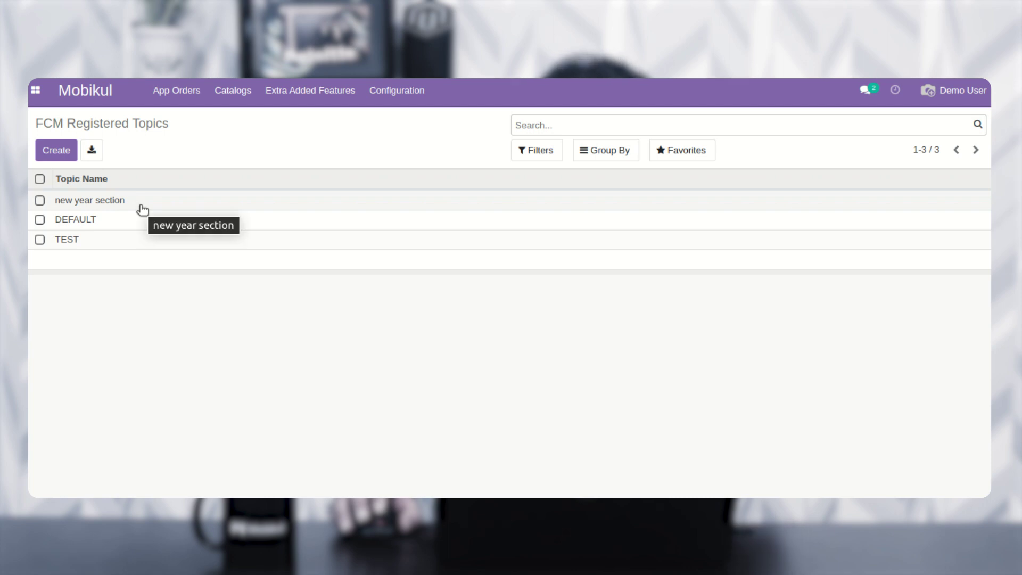
Review the Mobikul category merge operations, keep the sync type as Name, Parent Category and Sequence, and close without running any
left_click(398, 90)
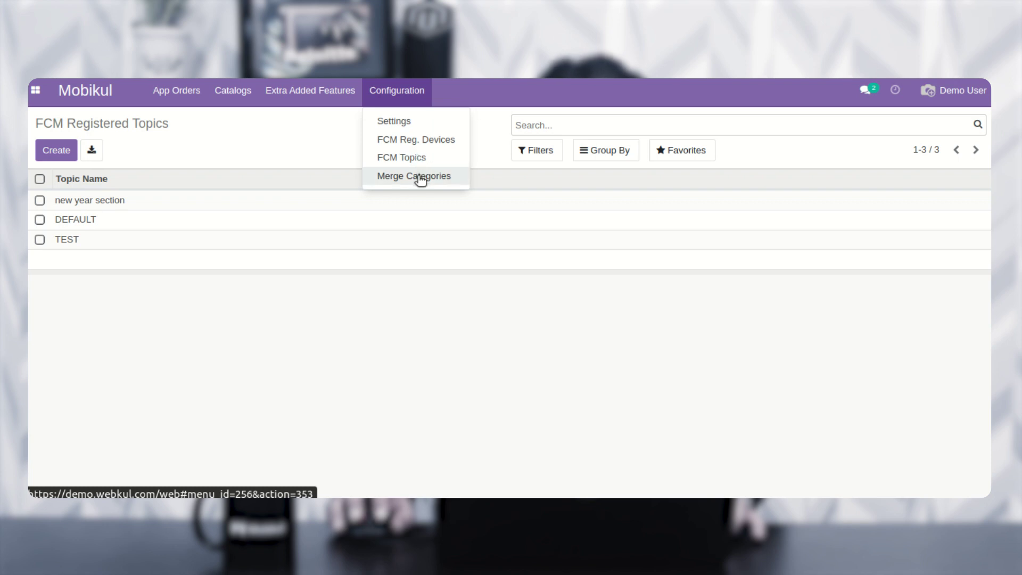
left_click(420, 176)
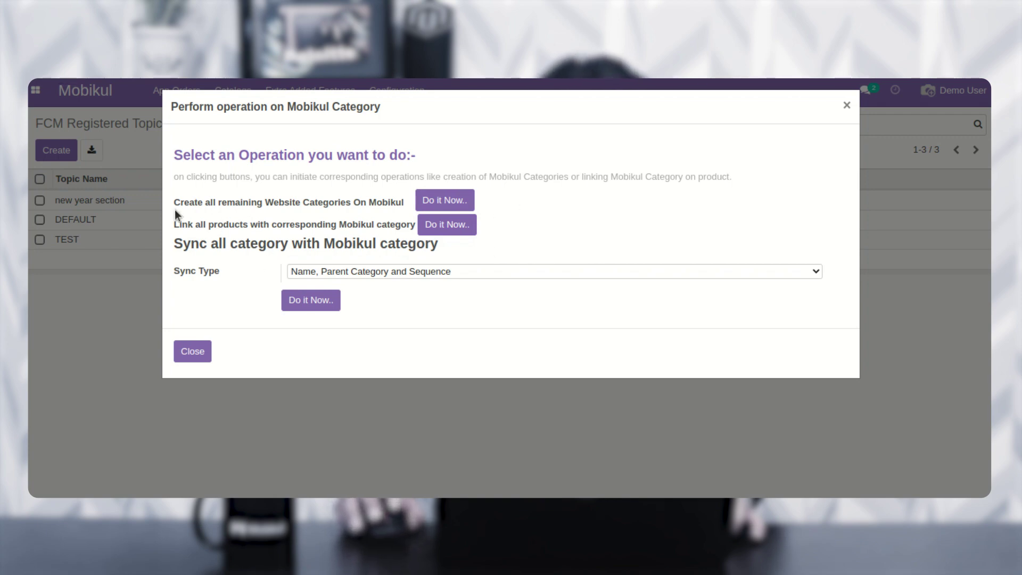
left_click_drag(175, 202, 399, 201)
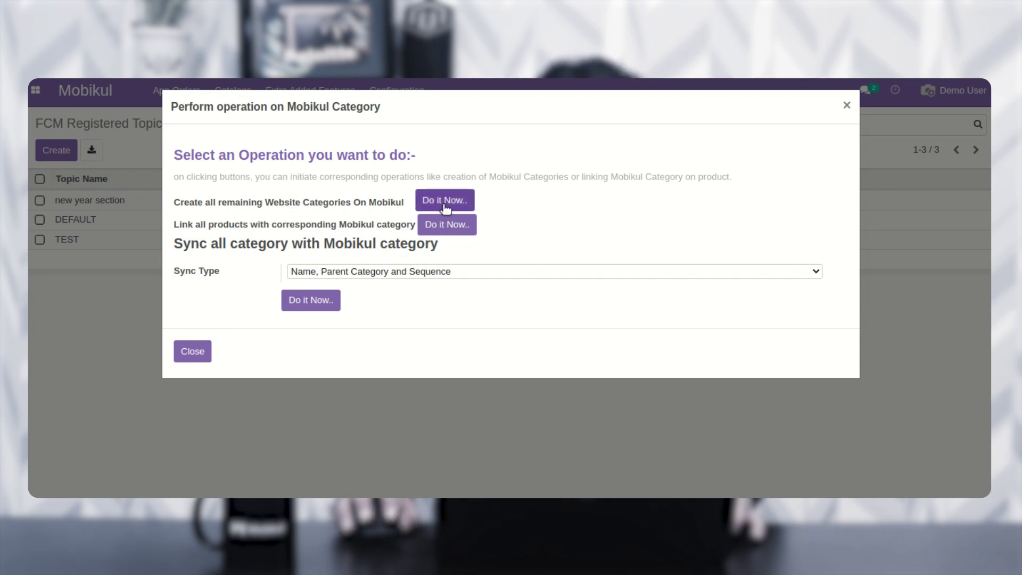
left_click_drag(176, 229, 425, 229)
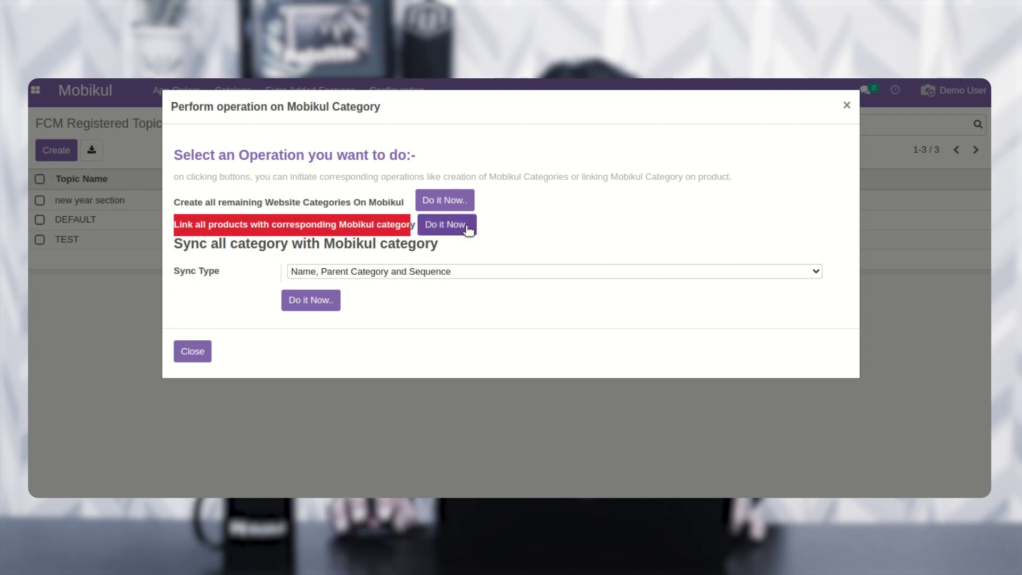
left_click(506, 223)
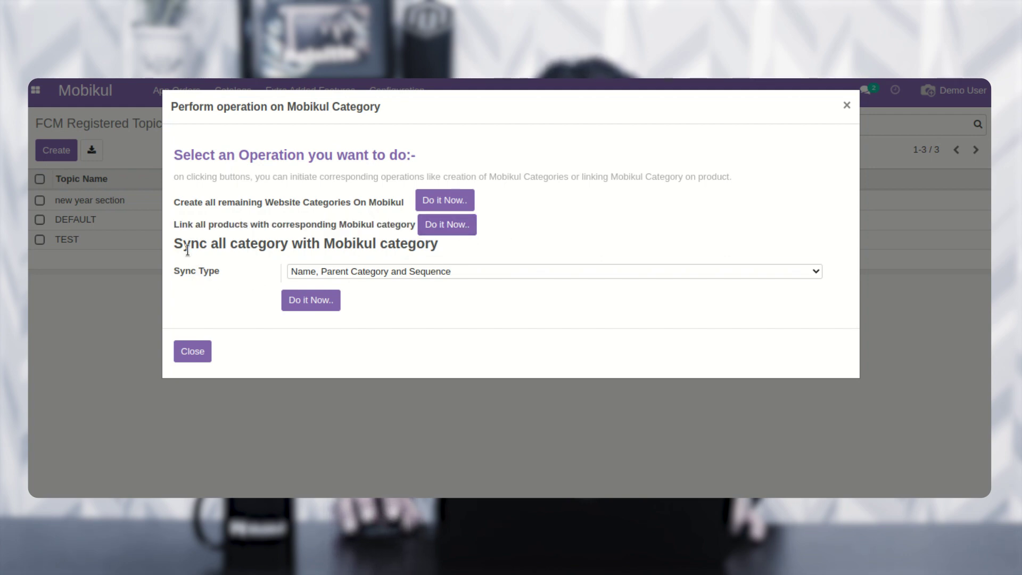
left_click_drag(187, 251, 425, 254)
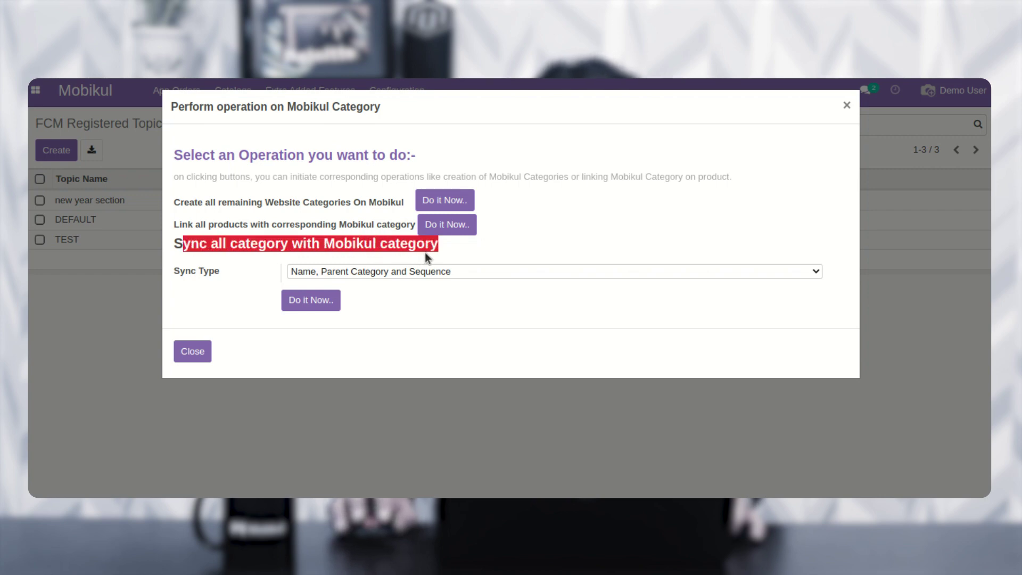
left_click_drag(182, 273, 340, 273)
left_click(347, 273)
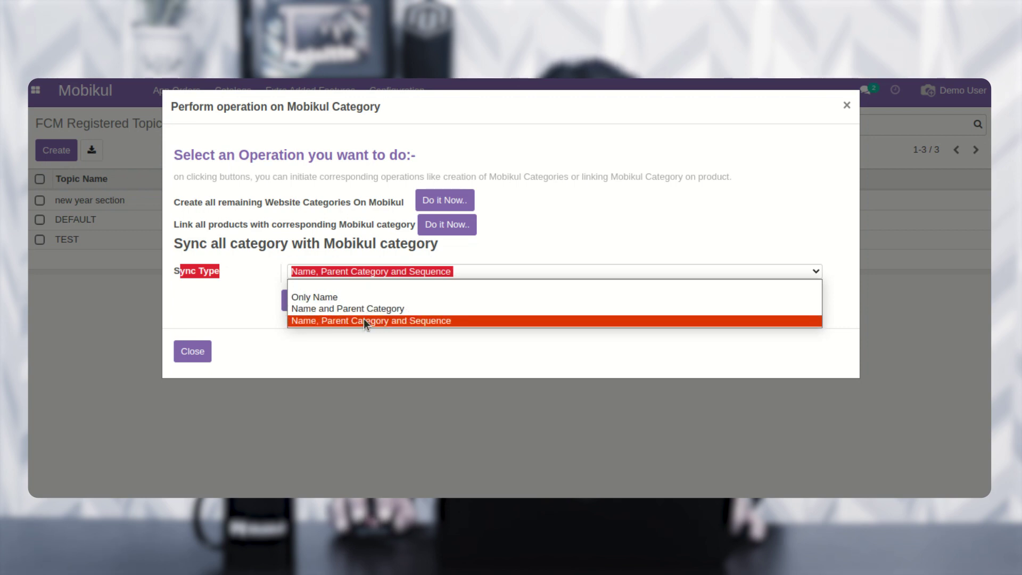
left_click(443, 321)
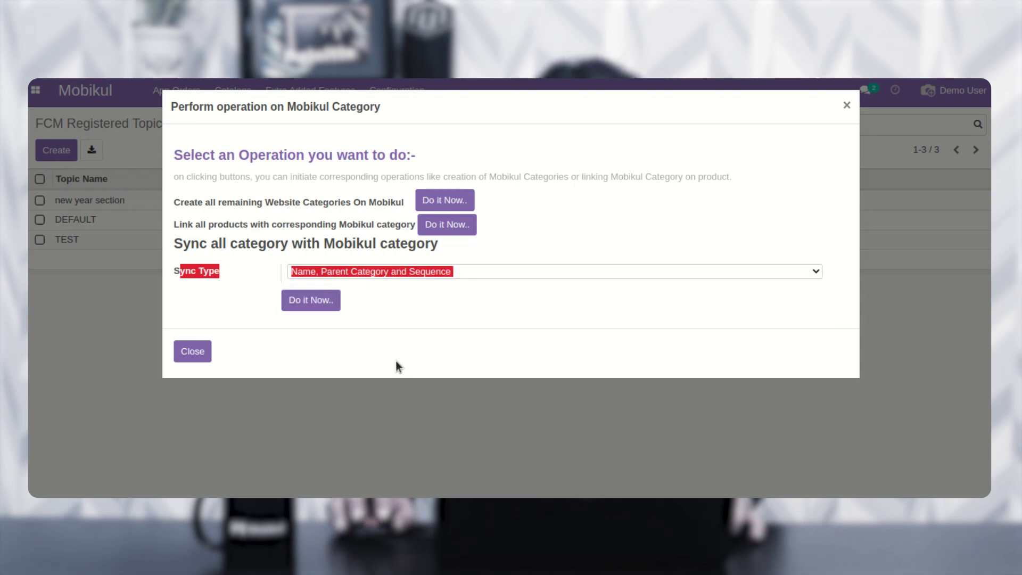
left_click(190, 352)
Open the Mobikul banners list and examine the Banner1 record's triggered action, product and image
left_click(390, 92)
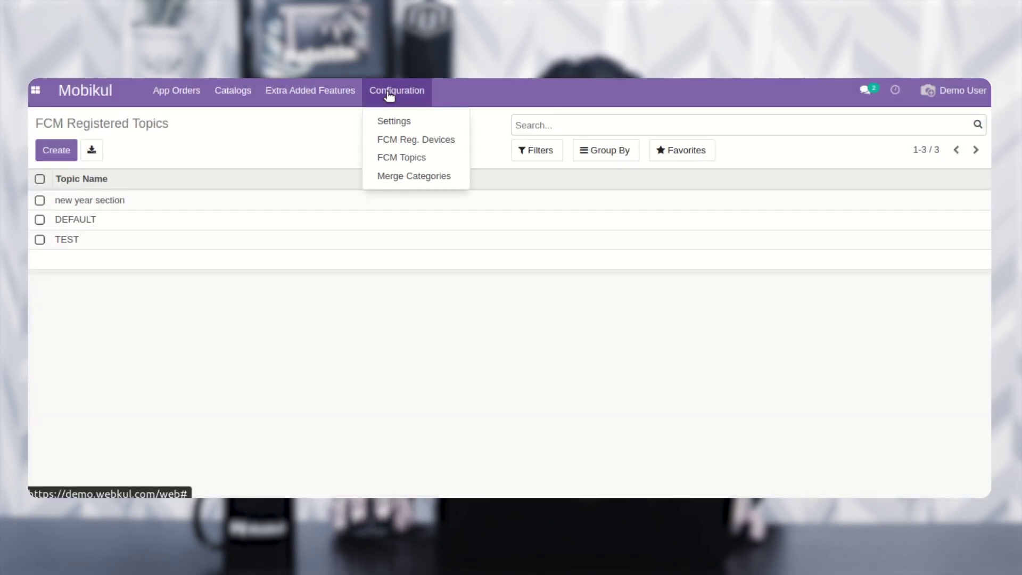
mouse_move(326, 101)
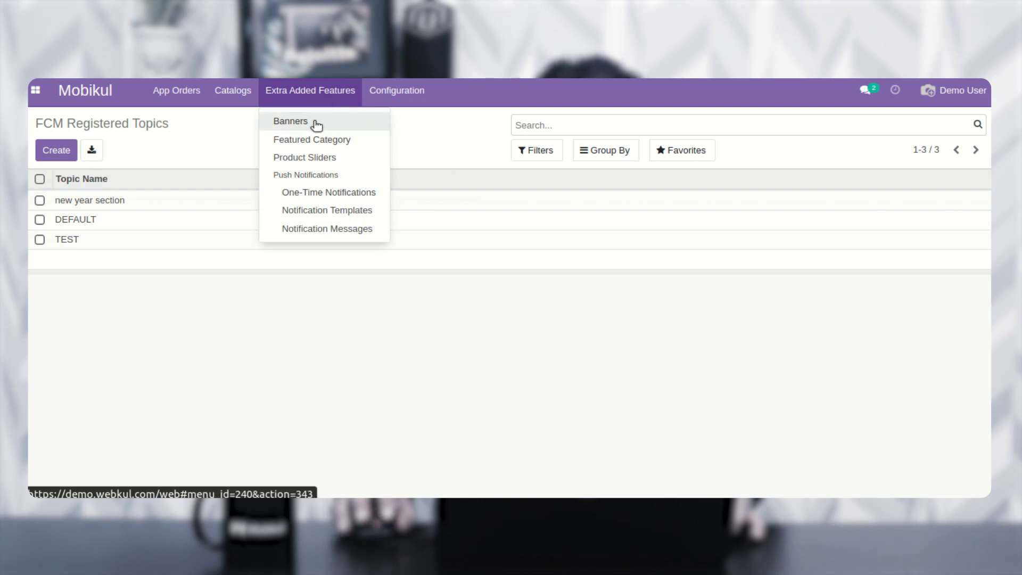
left_click(316, 123)
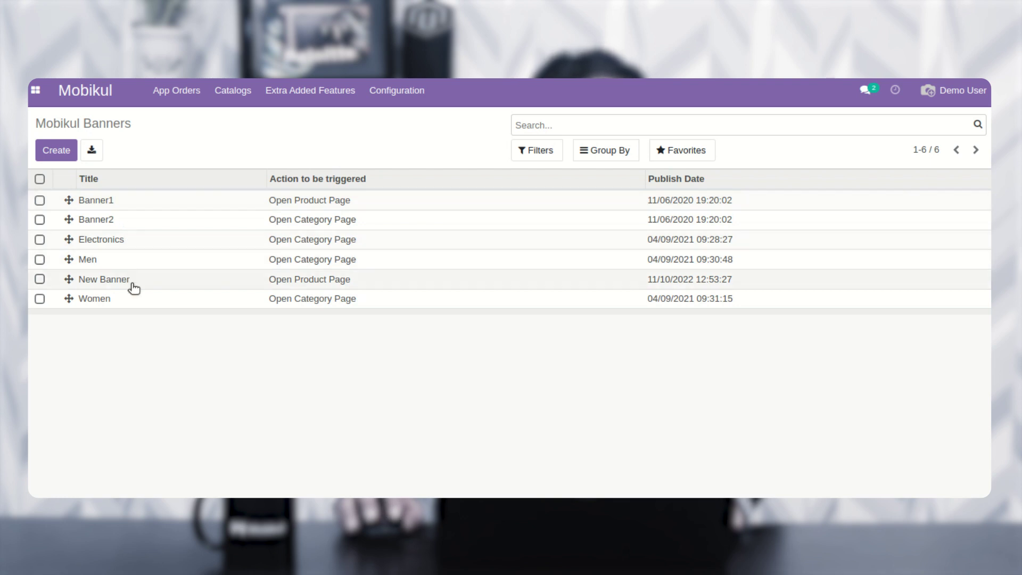
left_click(122, 205)
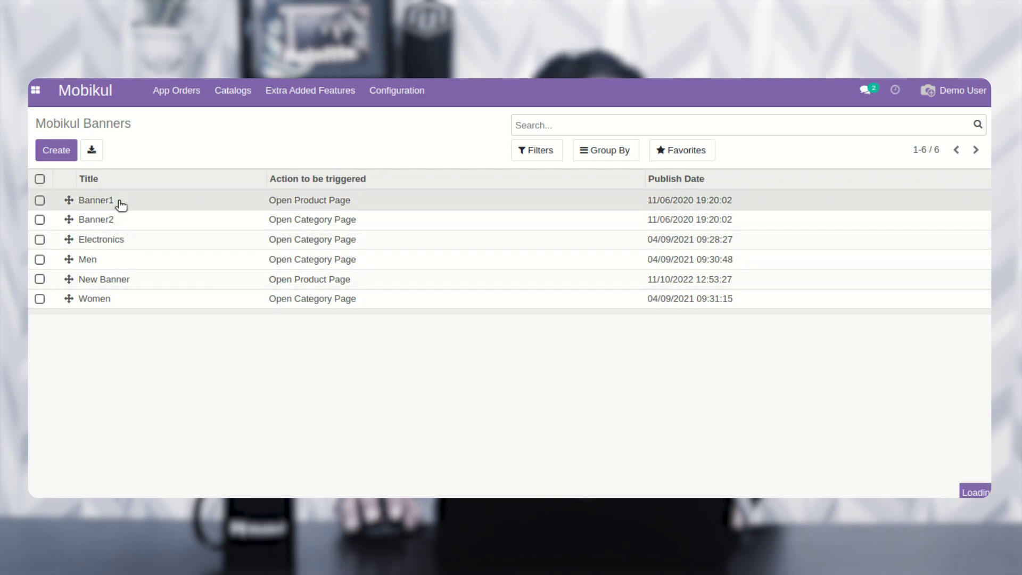
scroll(388, 356, "down", 5)
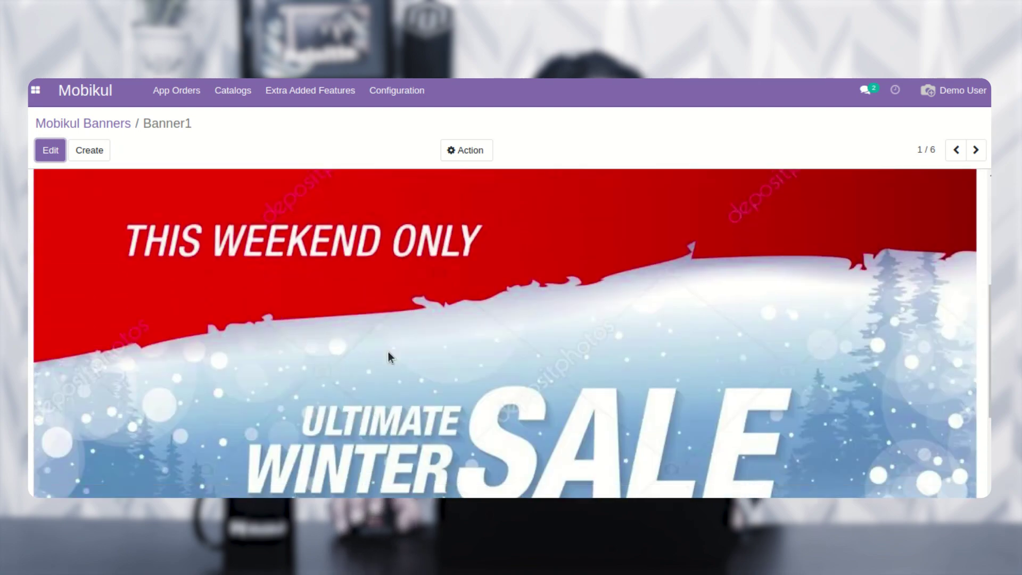
scroll(389, 352, "down", 3)
scroll(389, 352, "up", 6)
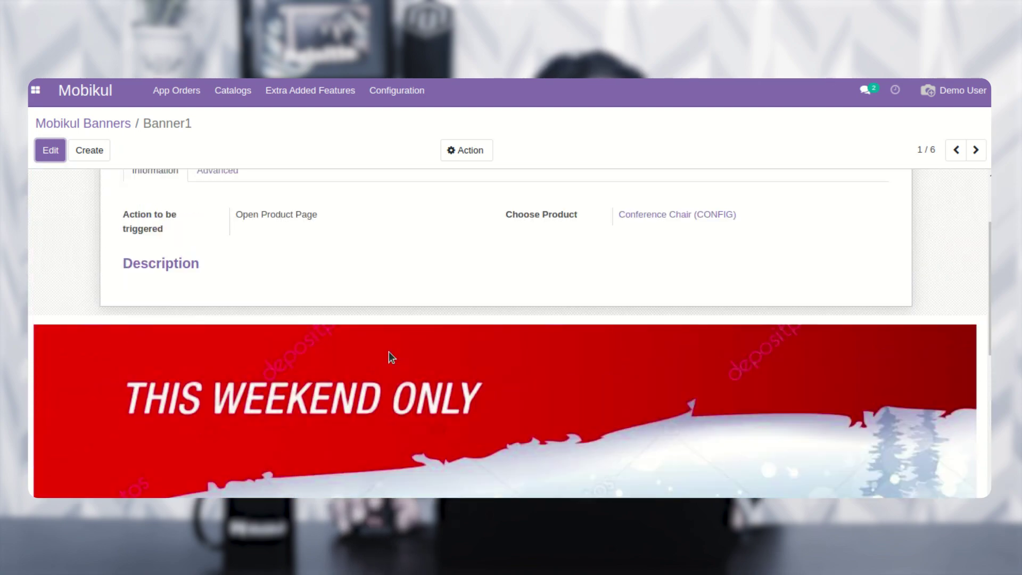
scroll(472, 340, "up", 2)
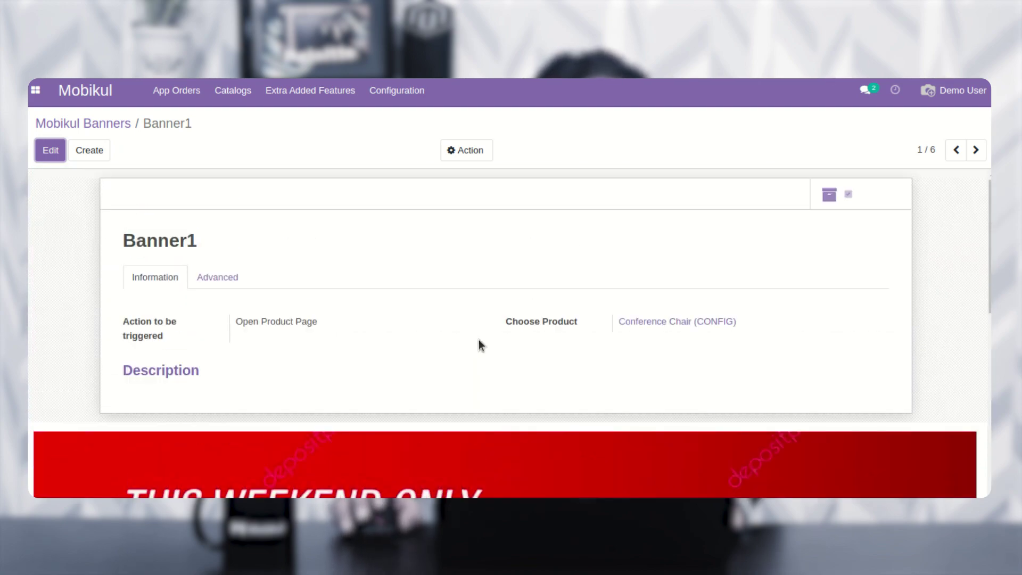
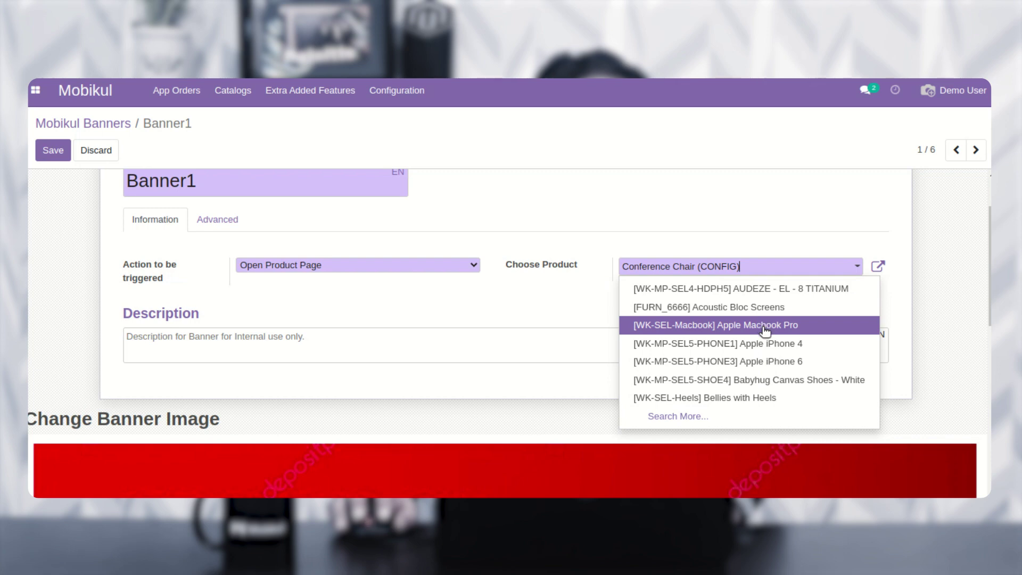
Set Banner1's linked product to Apple Macbook Pro and look over the banner image section
left_click(764, 326)
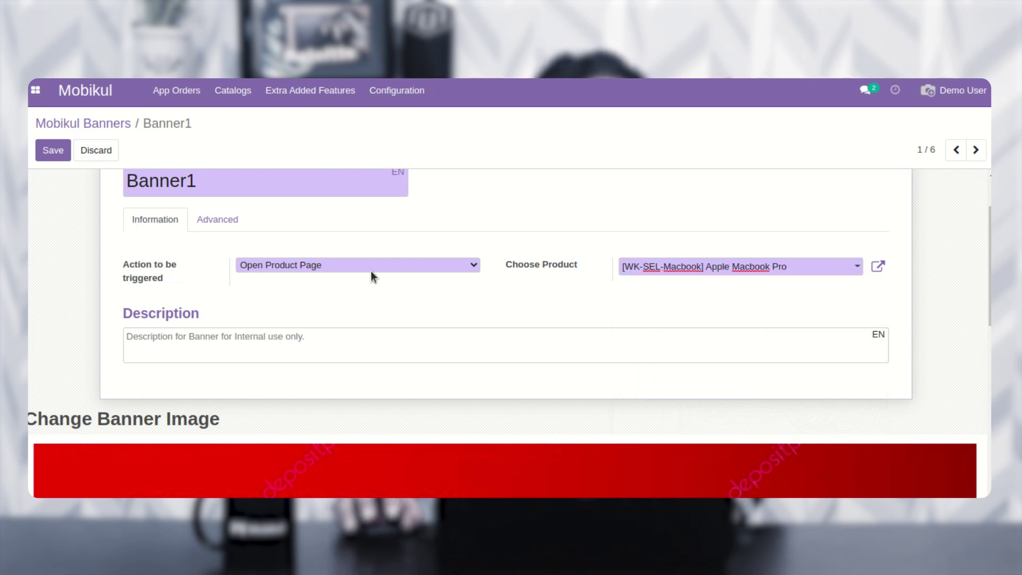
scroll(532, 362, "down", 1)
scroll(567, 385, "down", 2)
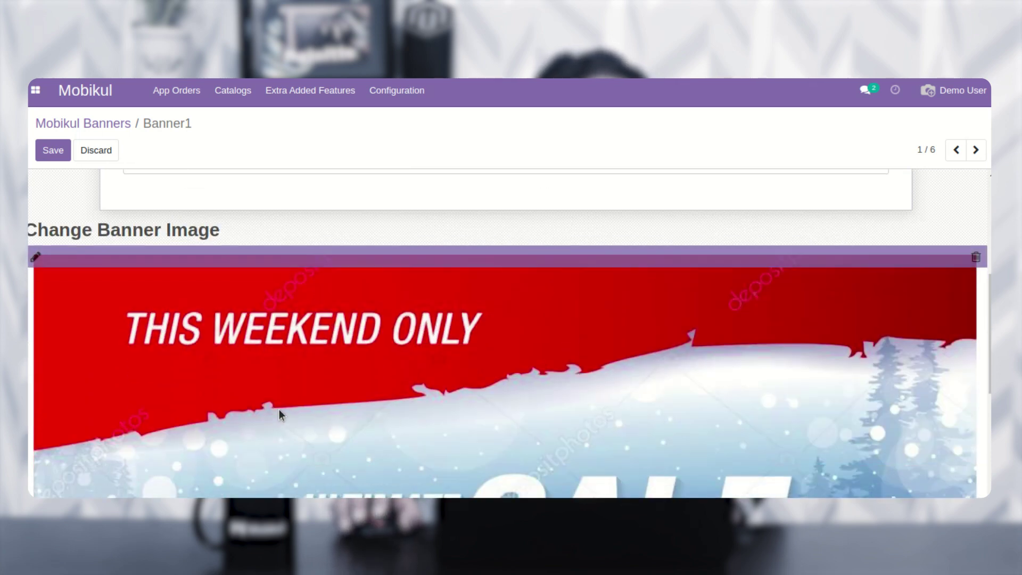
scroll(461, 449, "down", 2)
scroll(707, 410, "up", 5)
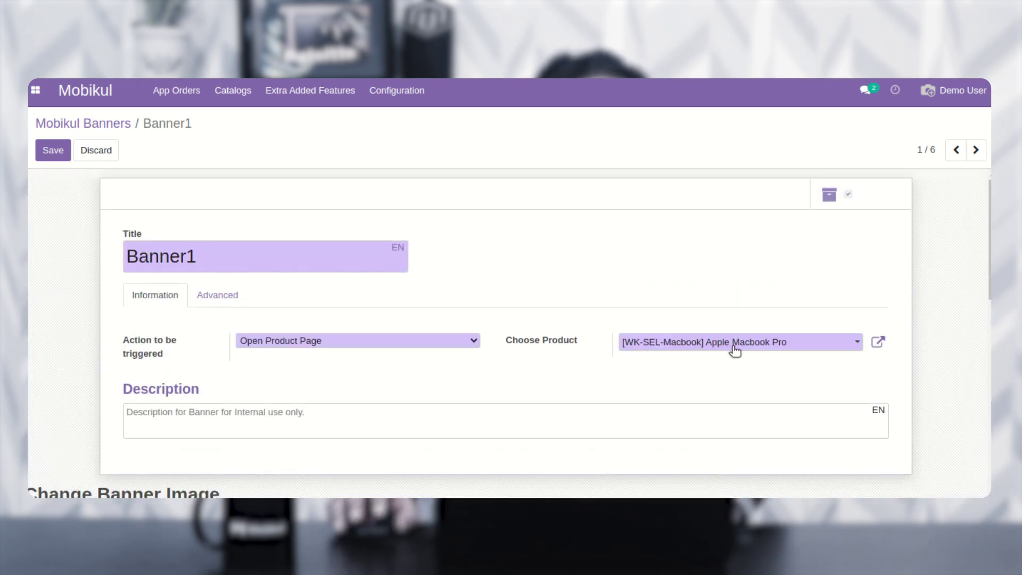
Set Banner1's triggered action to Open Category Page with the category Furnitures / Chairs
left_click(337, 340)
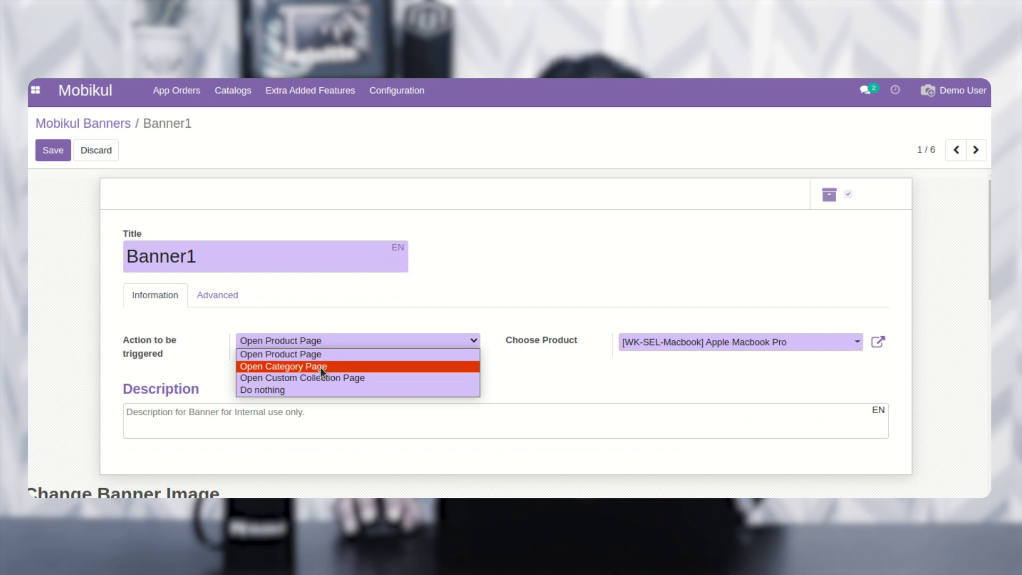
left_click(321, 366)
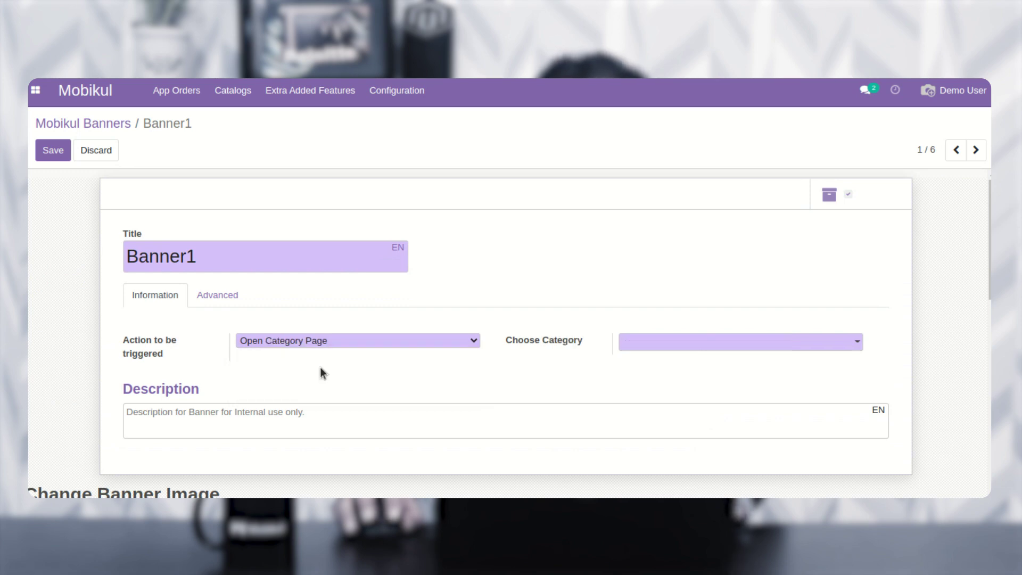
left_click(858, 347)
left_click(738, 224)
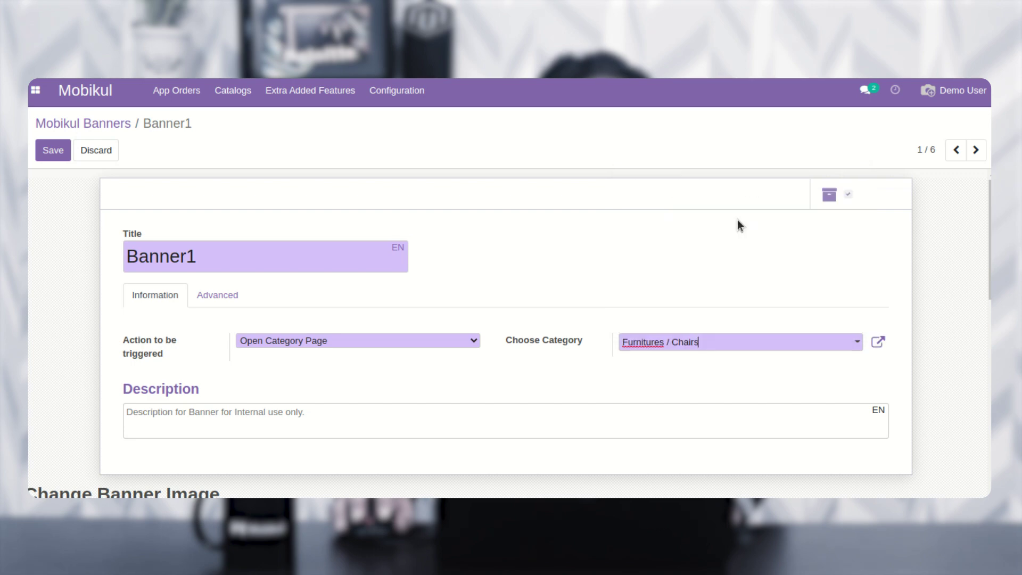
Switch Banner1's triggered action to Open Custom Collection Page and look over its collection and description fields
left_click(393, 341)
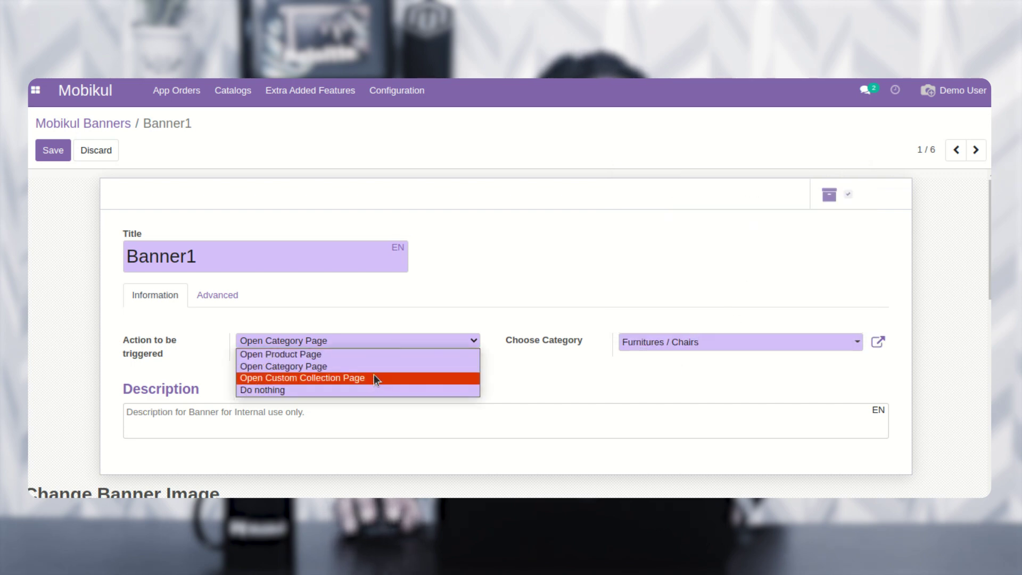
left_click(374, 378)
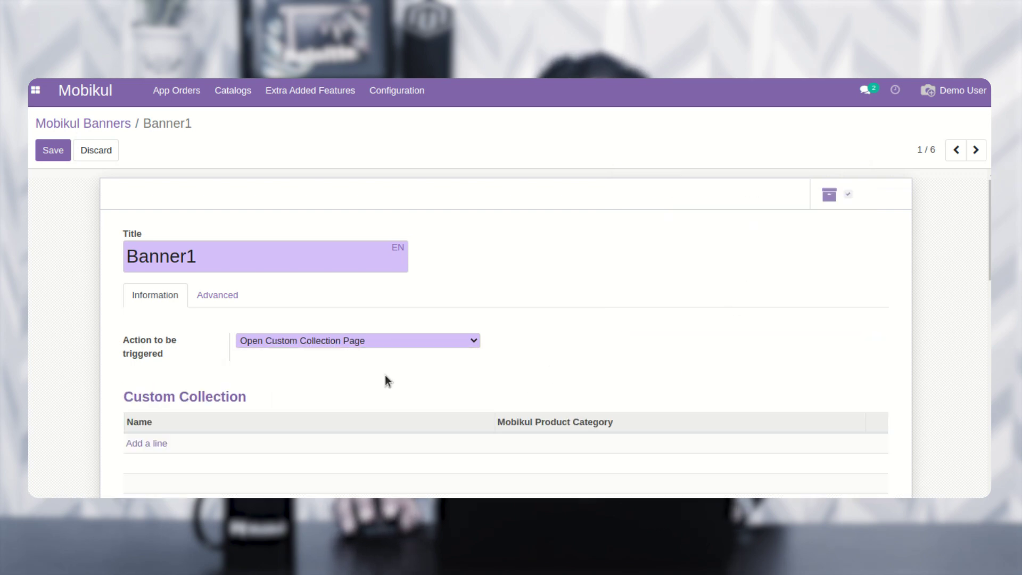
scroll(622, 368, "down", 2)
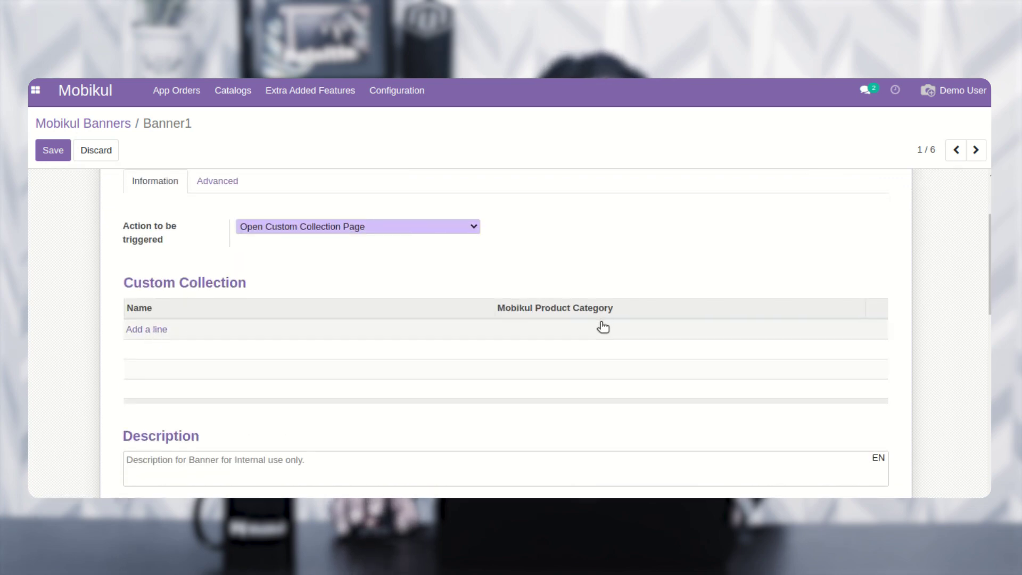
scroll(602, 327, "down", 2)
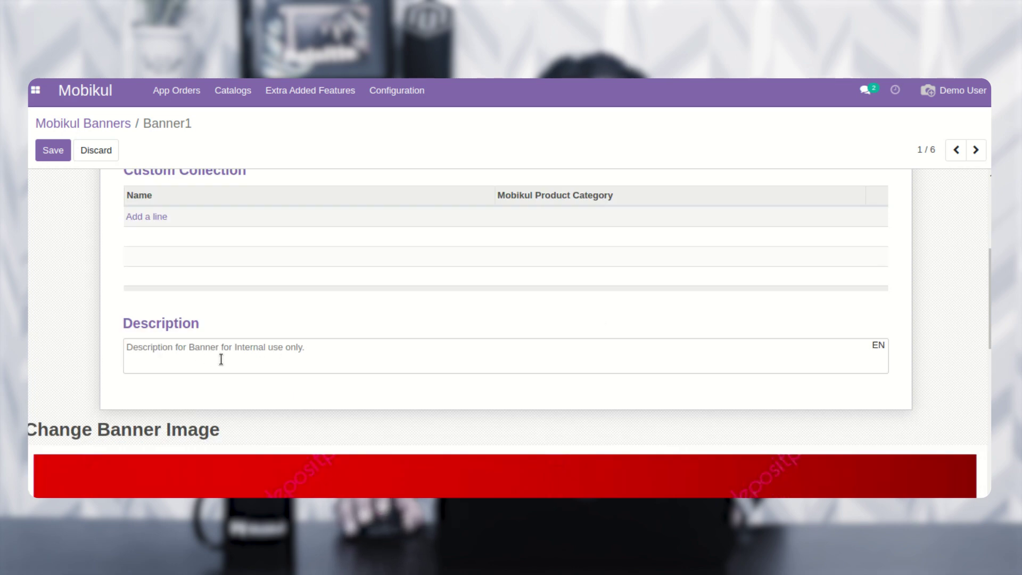
scroll(221, 359, "up", 4)
Set Banner1's triggered action to Do nothing, then discard all unsaved changes to the banner
left_click(274, 342)
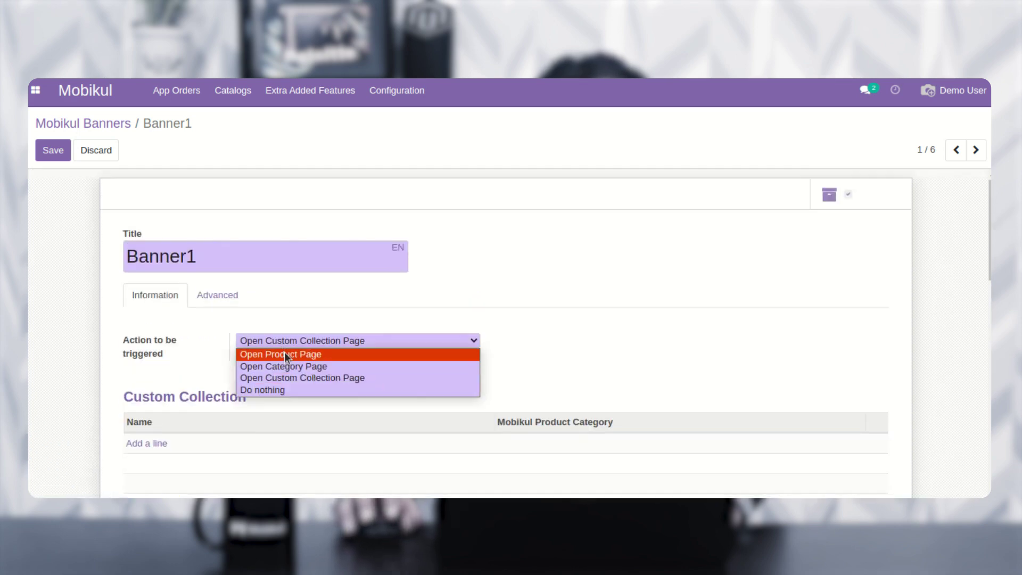
left_click(287, 389)
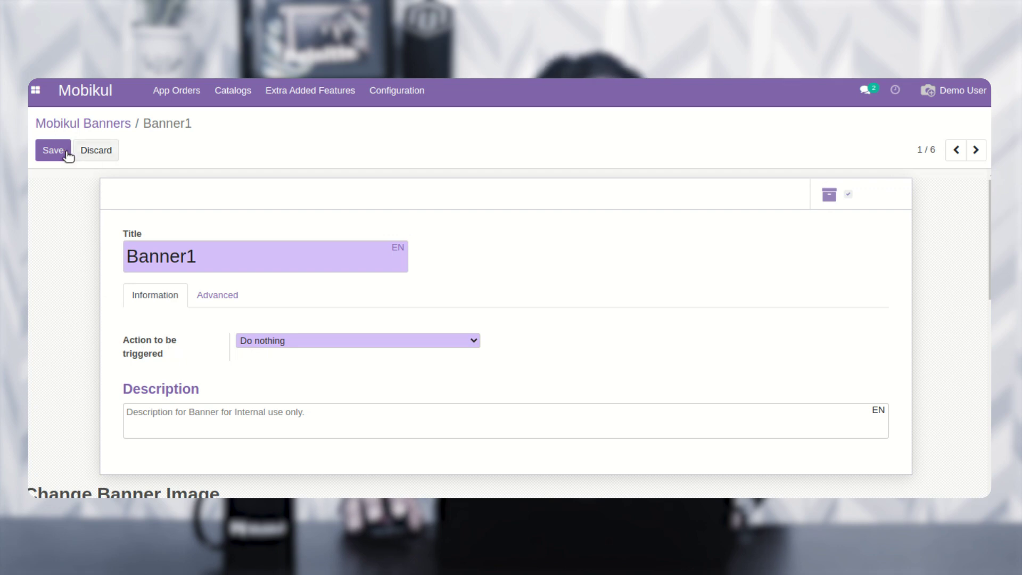
left_click(97, 152)
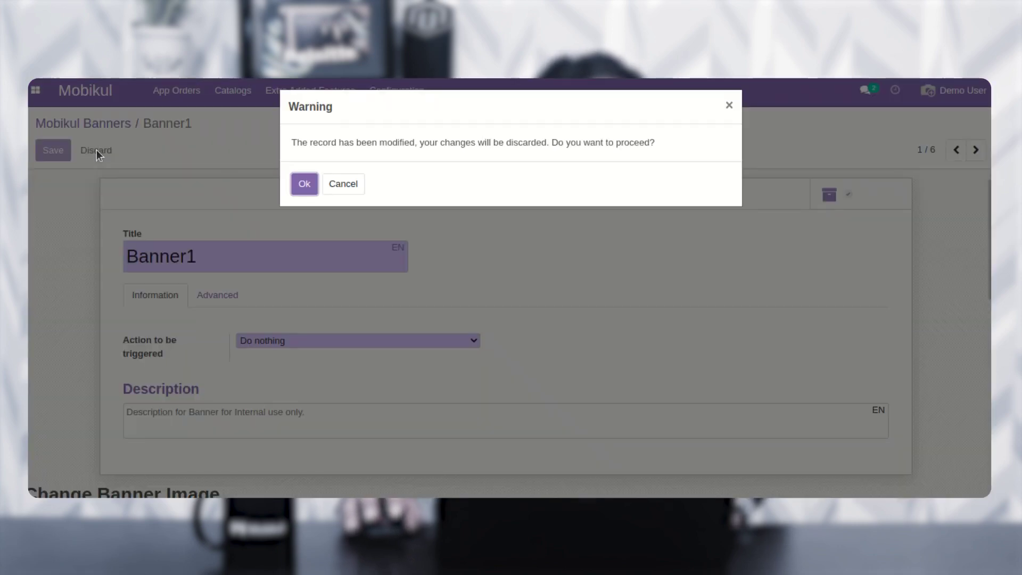
left_click(304, 183)
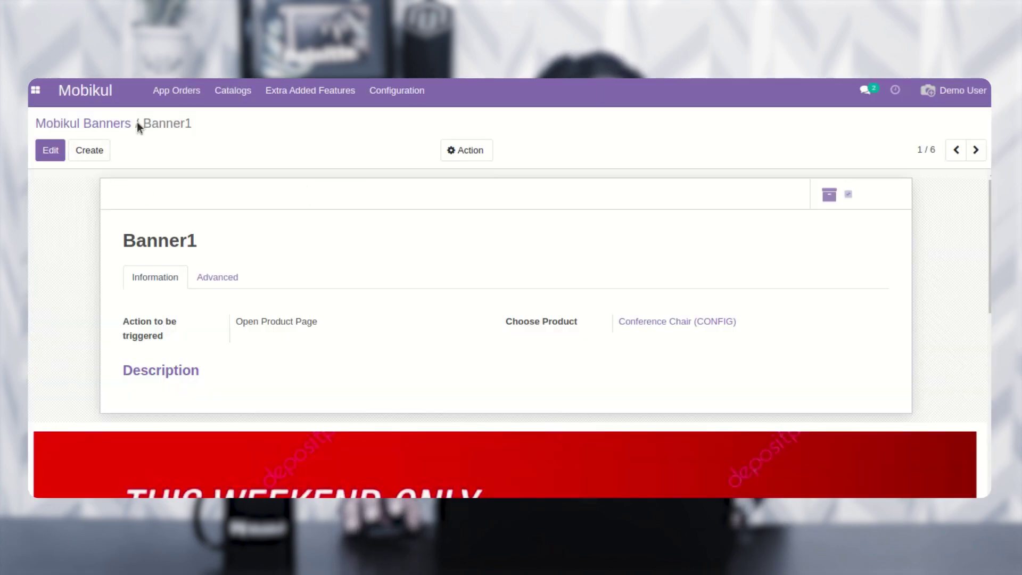
Open the Accessories category from the Mobikul featured categories for editing
left_click(322, 96)
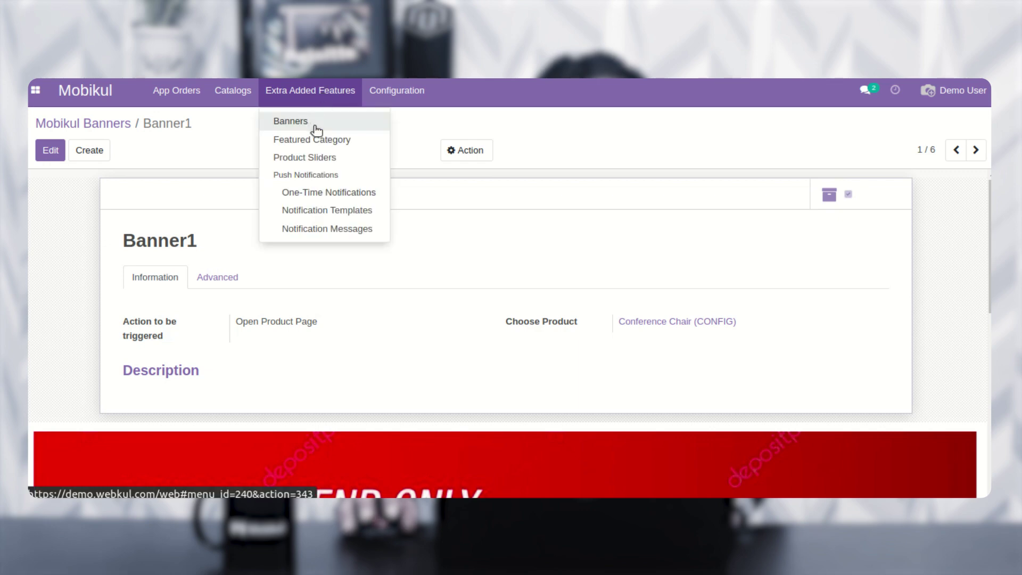
left_click(340, 139)
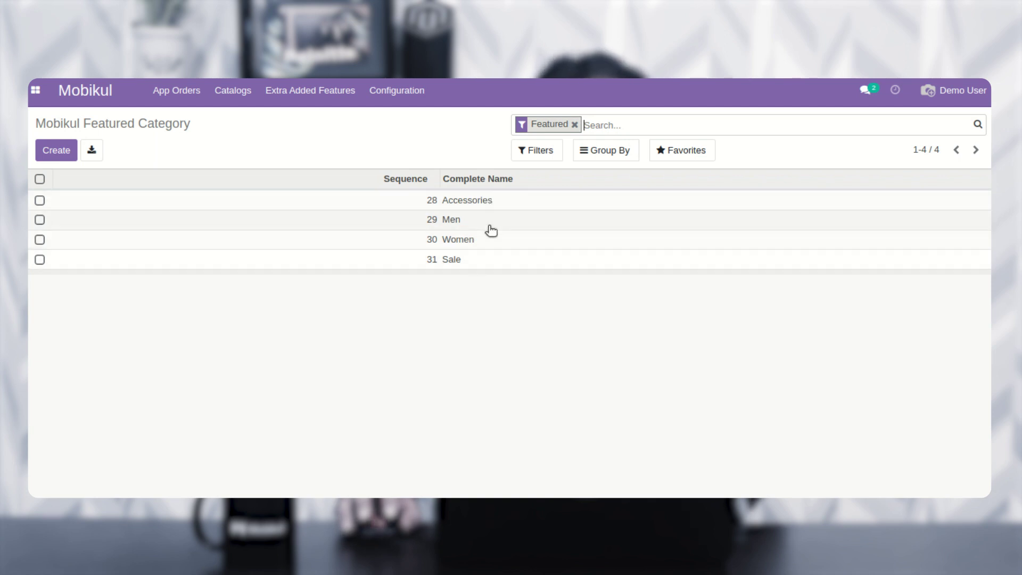
left_click(488, 201)
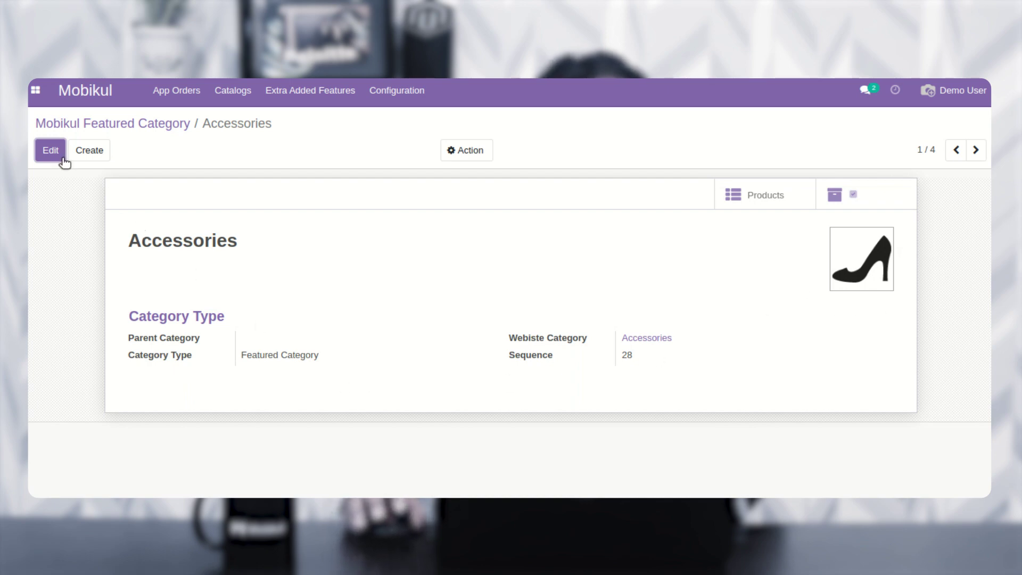
left_click(47, 153)
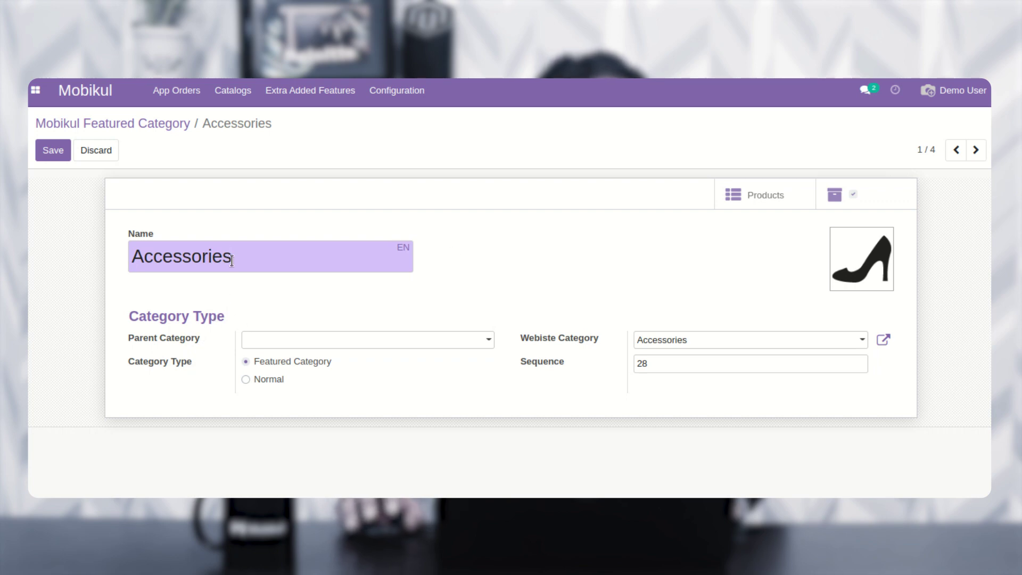
Examine the name, category type, website category, sequence and image of the Accessories category, then discard the edit
left_click_drag(247, 258, 130, 258)
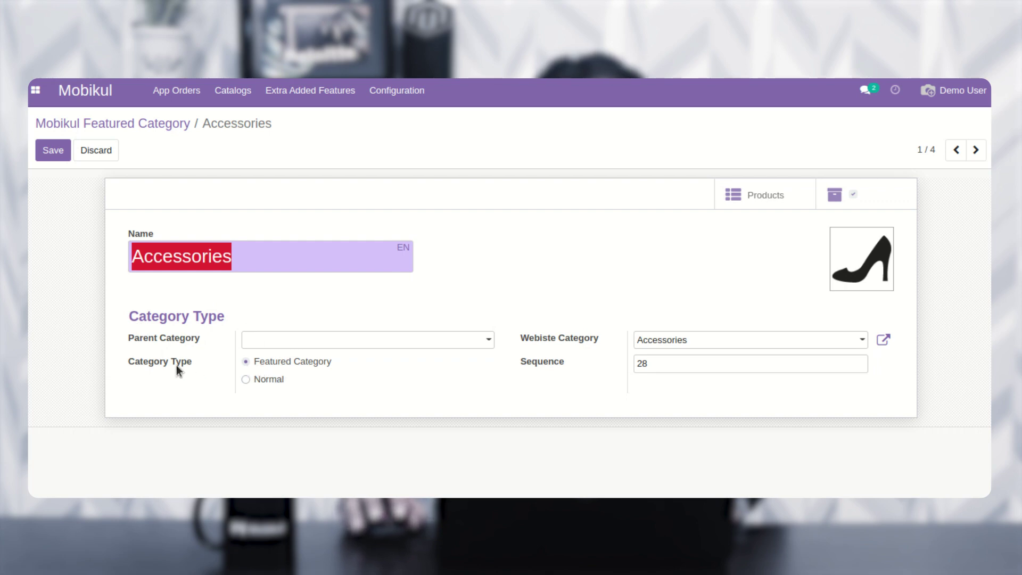
left_click_drag(148, 363, 183, 362)
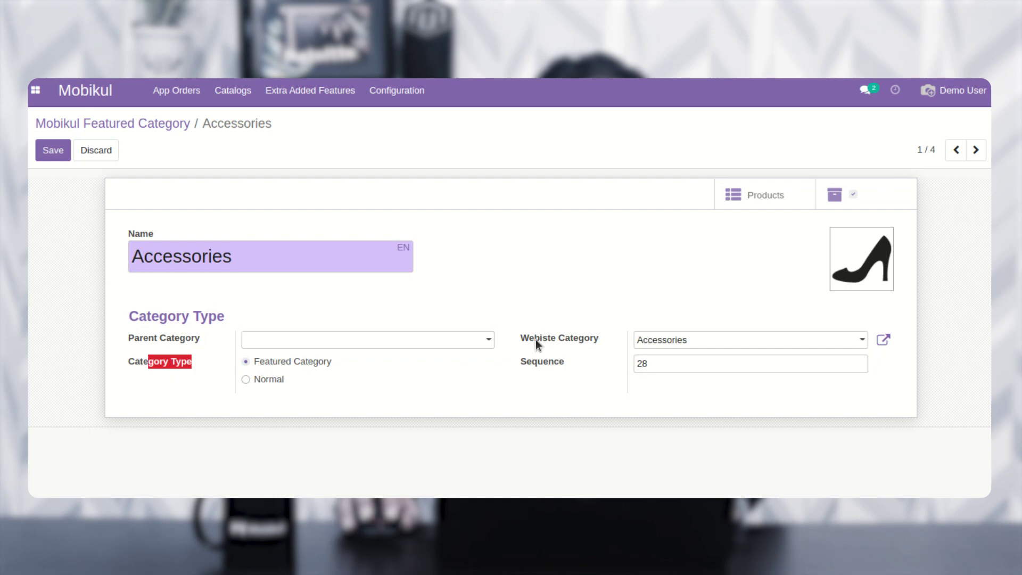
left_click_drag(535, 340, 591, 341)
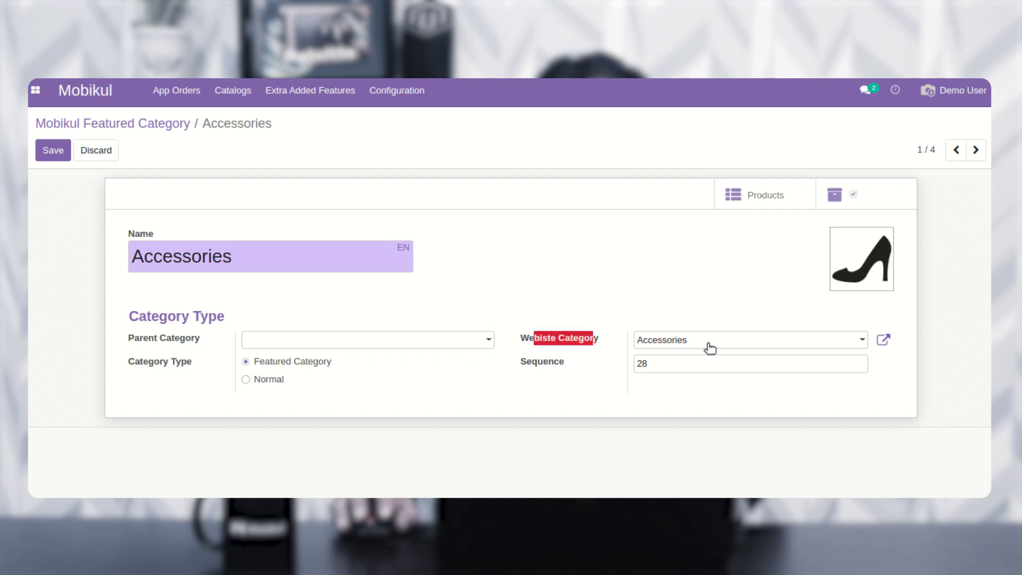
left_click(590, 372)
mouse_move(893, 263)
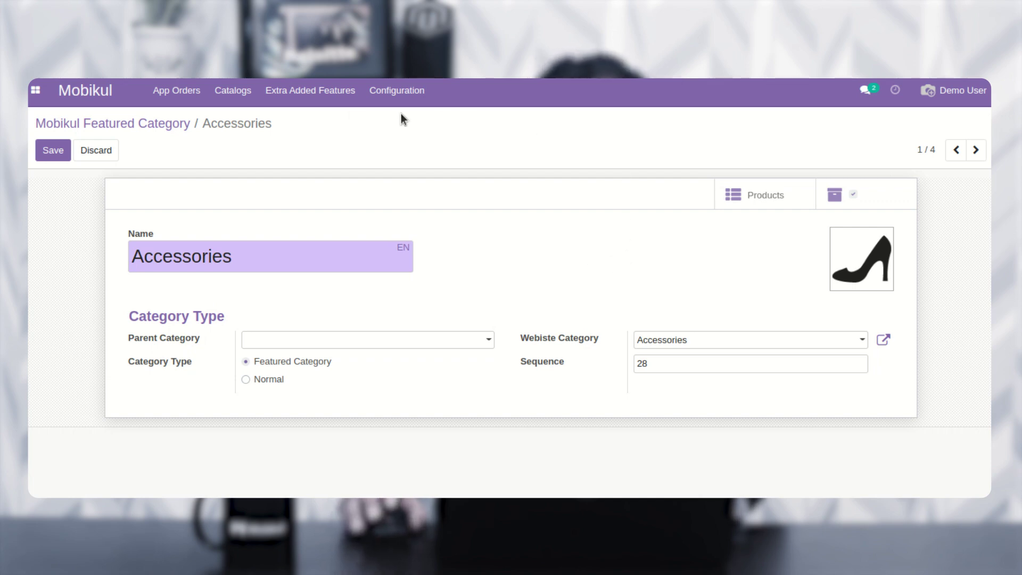
left_click(314, 90)
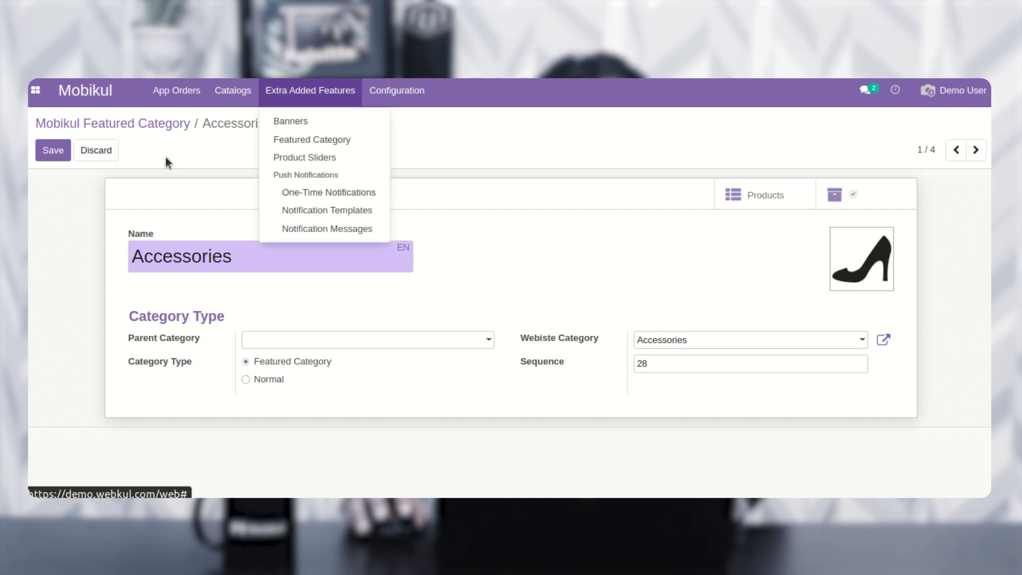
left_click(105, 156)
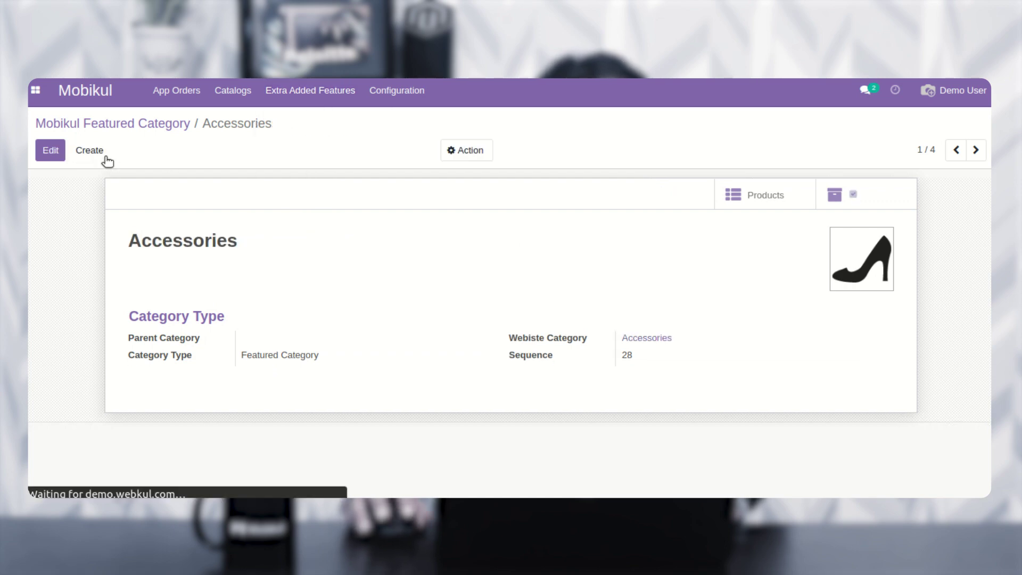
Open the Discount for You product slider for editing and look over its form
left_click(315, 89)
left_click(326, 158)
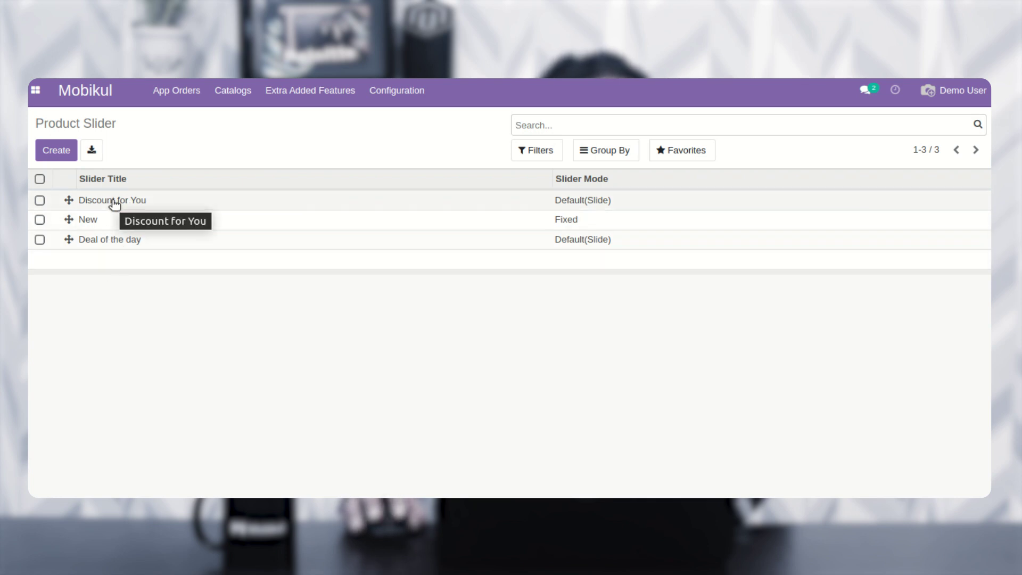
left_click(63, 154)
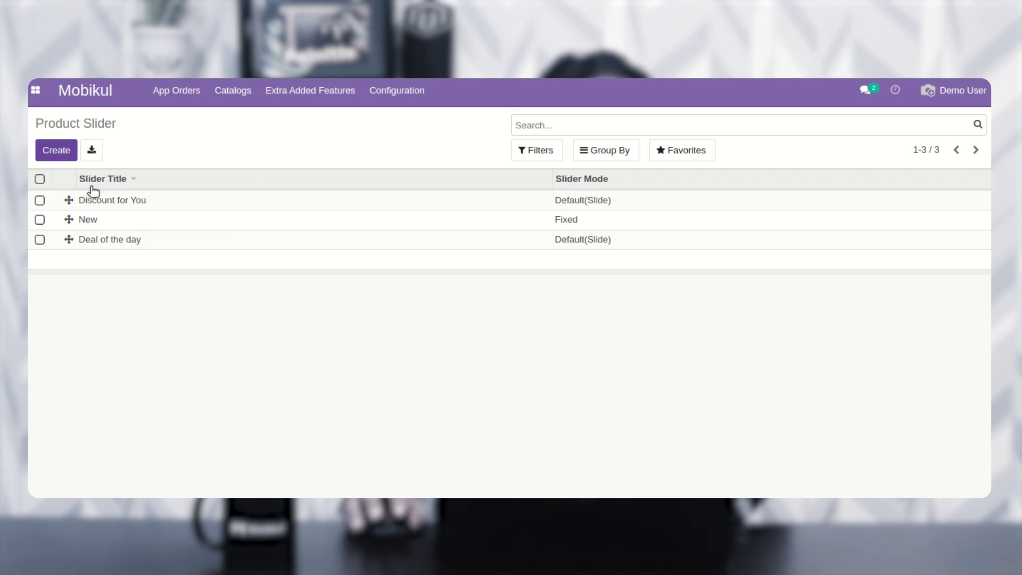
left_click(136, 207)
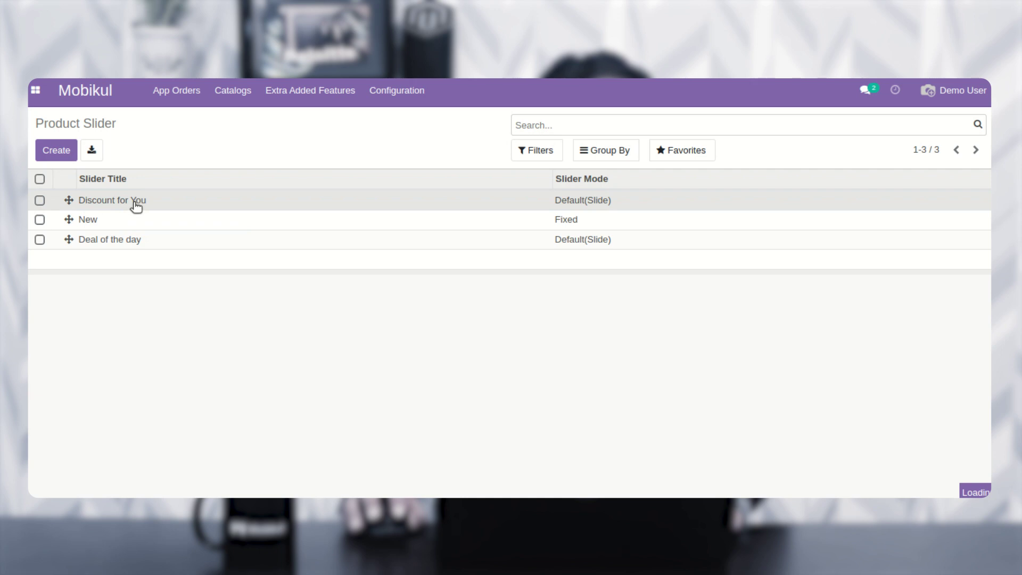
left_click(53, 152)
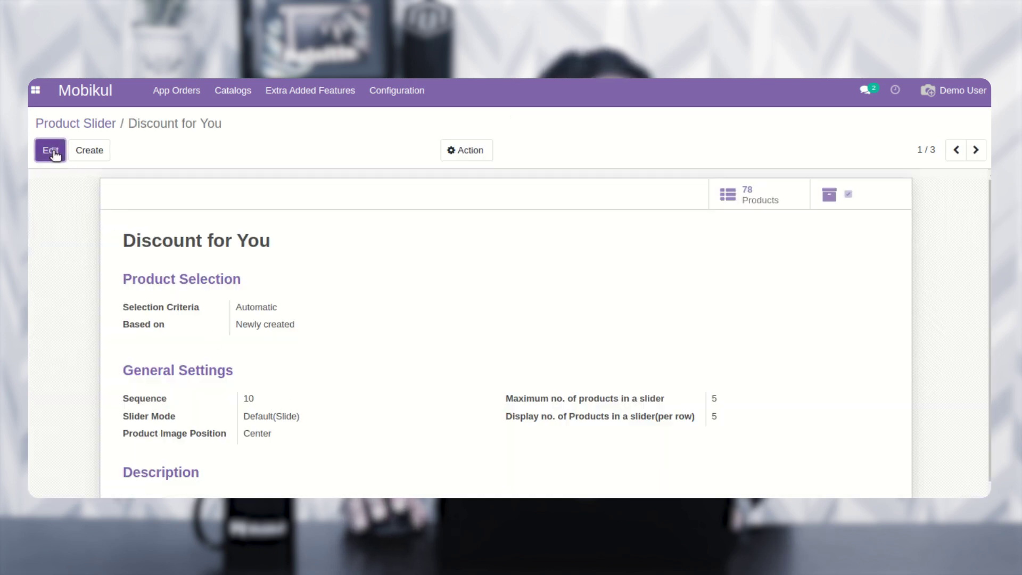
left_click(52, 151)
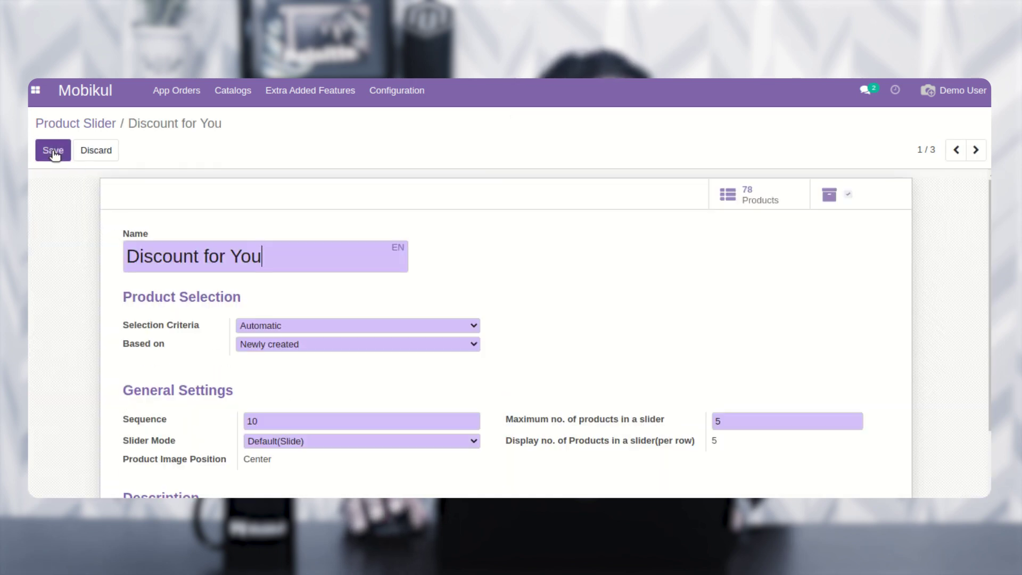
scroll(254, 269, "down", 1)
scroll(254, 268, "up", 1)
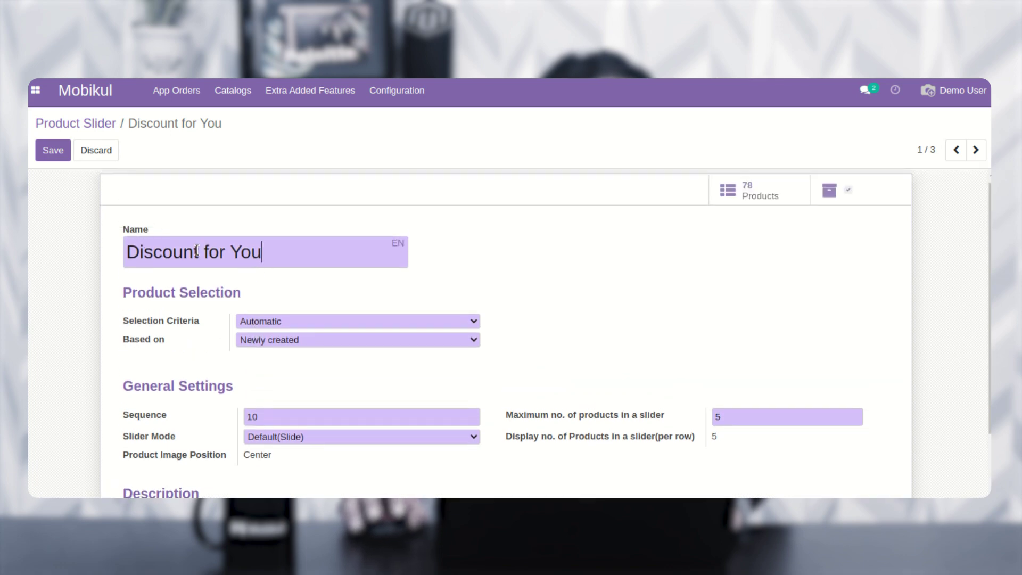
Review the slider's name and set its selection criteria to Manual
left_click_drag(277, 253, 130, 252)
scroll(164, 291, "down", 2)
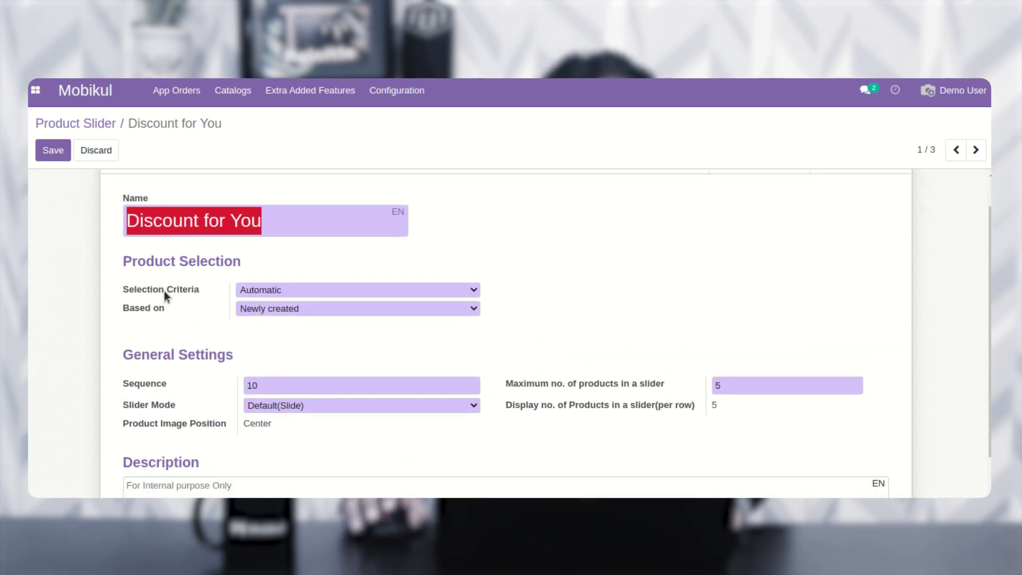
left_click_drag(129, 245, 196, 249)
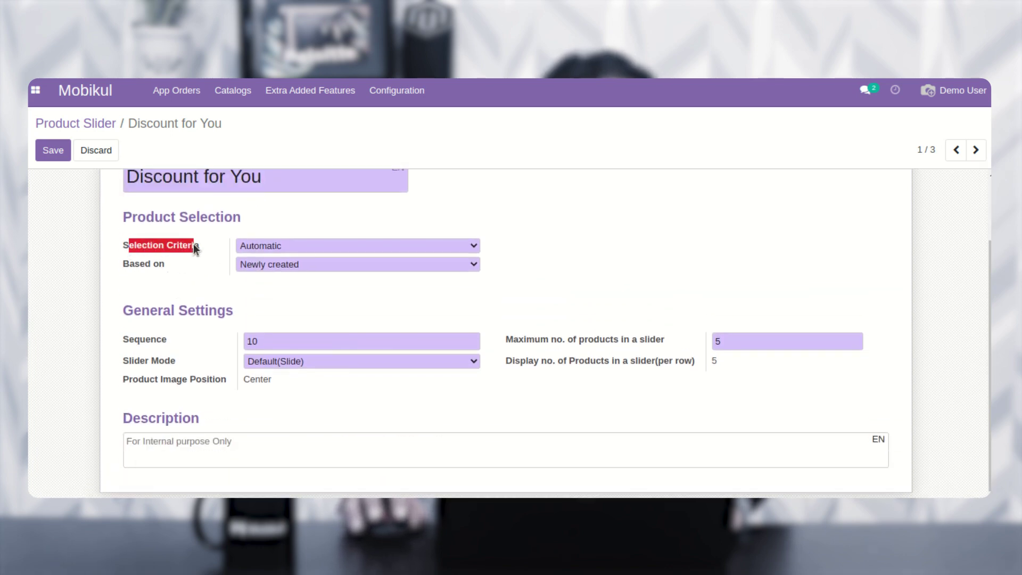
left_click(304, 247)
left_click(301, 260)
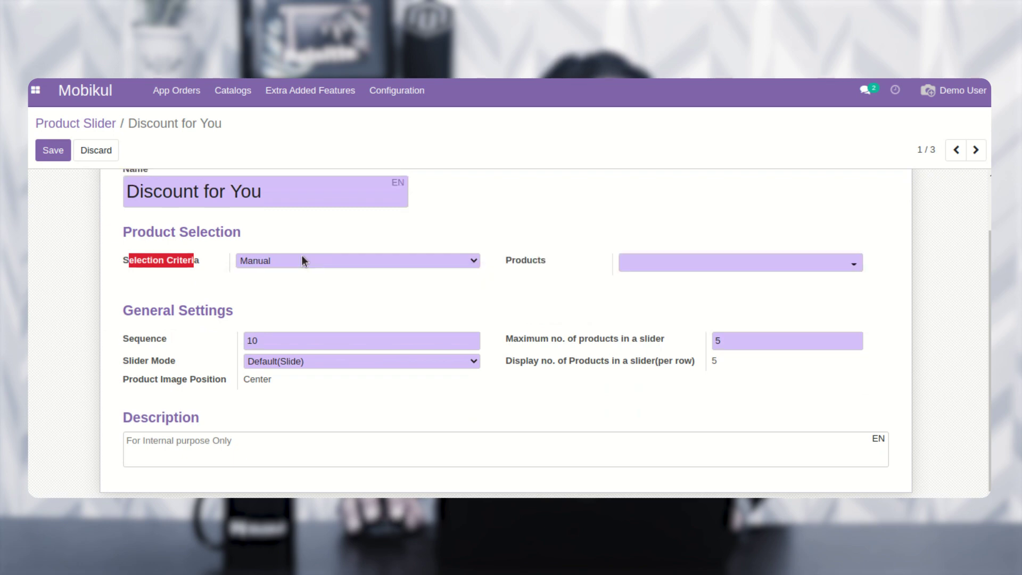
Add Acoustic Bloc Screens, Babyhug Canvas Shoes - White, Black Bag and AUDEZE - EL - 8 TITANIUM to the slider's products
left_click(747, 266)
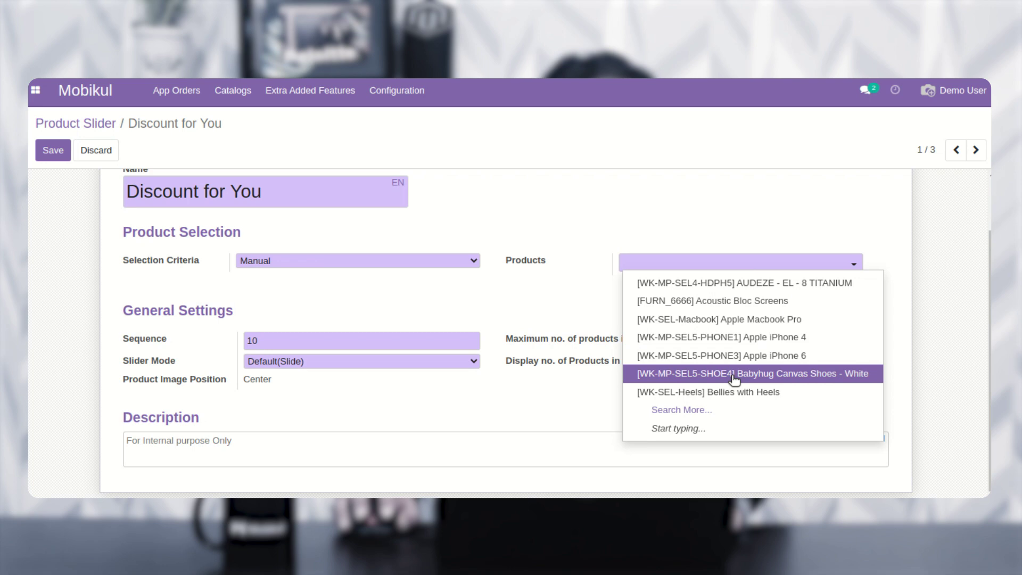
left_click(736, 300)
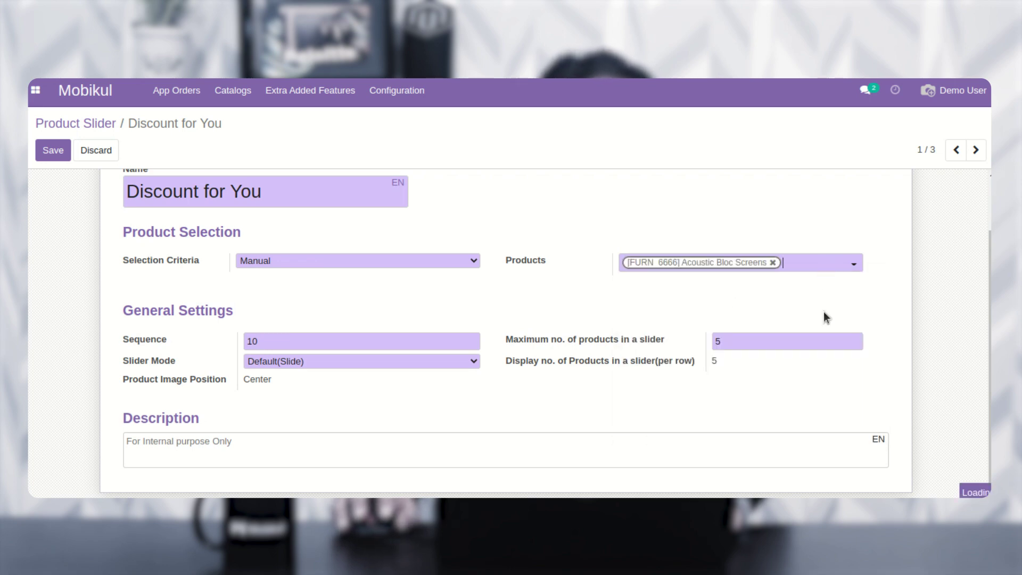
left_click(815, 356)
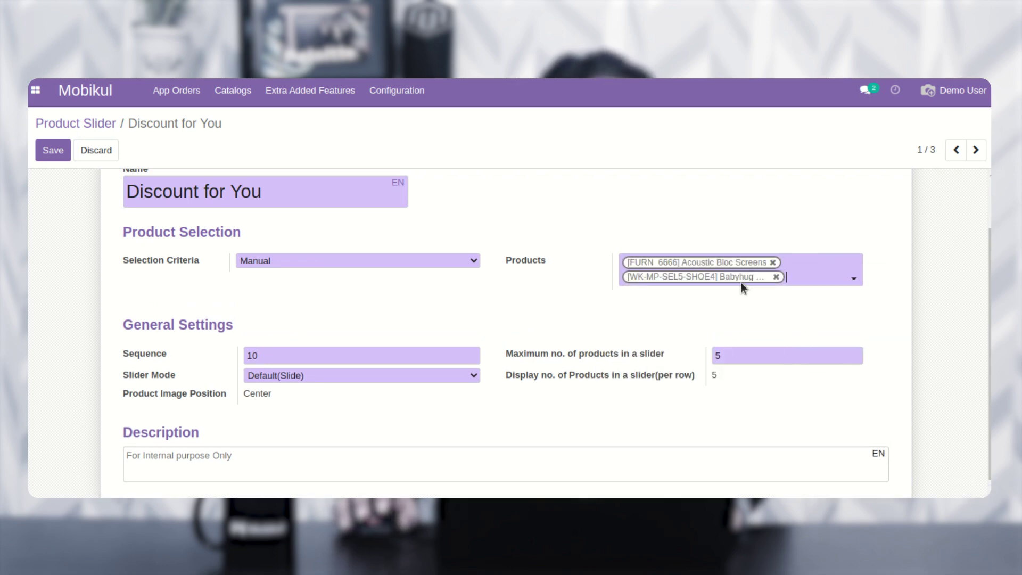
left_click(809, 277)
left_click(742, 388)
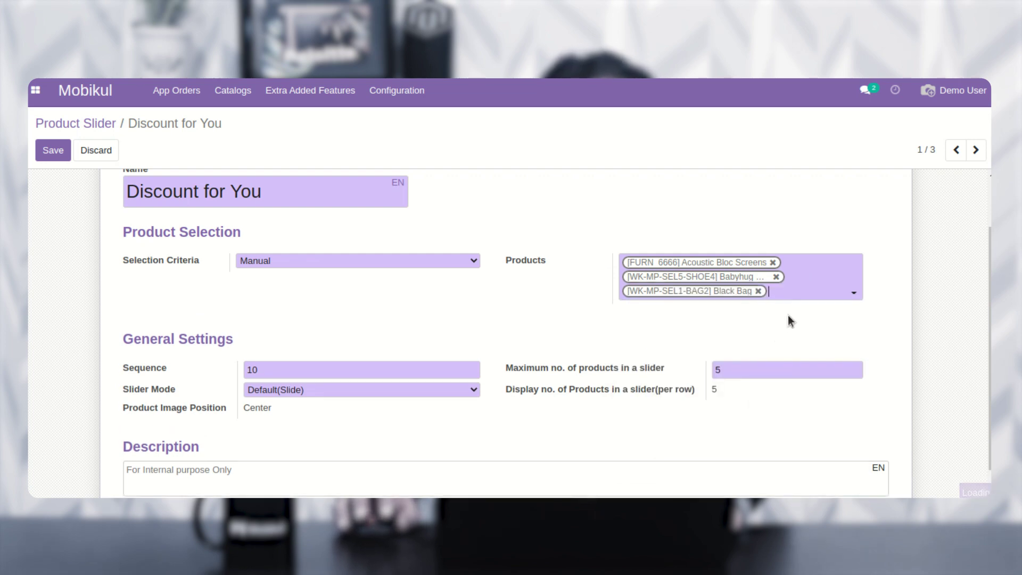
left_click(799, 295)
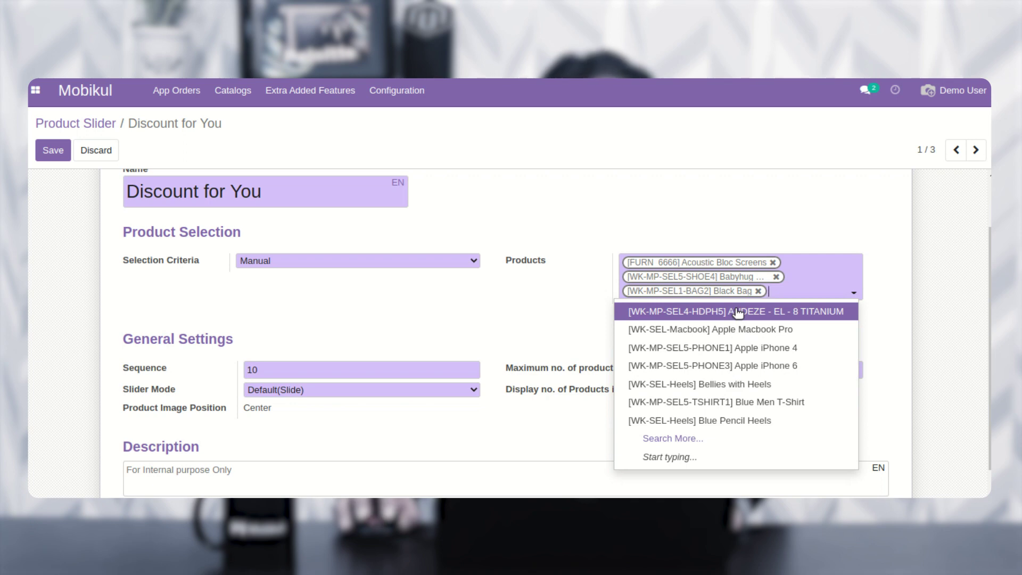
left_click(737, 312)
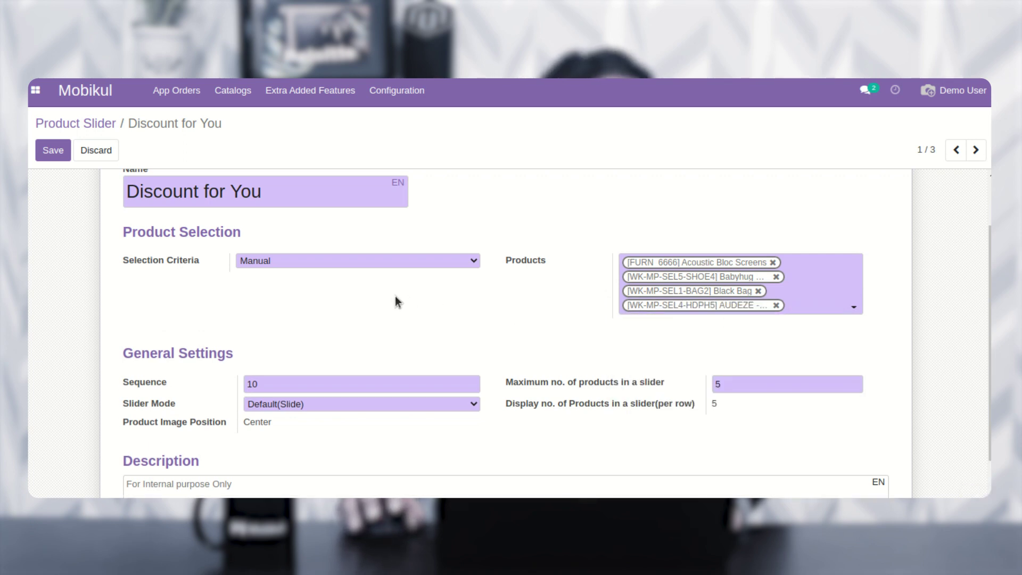
Set the slider's selection criteria to Automatic based on Internal Category and look over the available internal categories
left_click(321, 262)
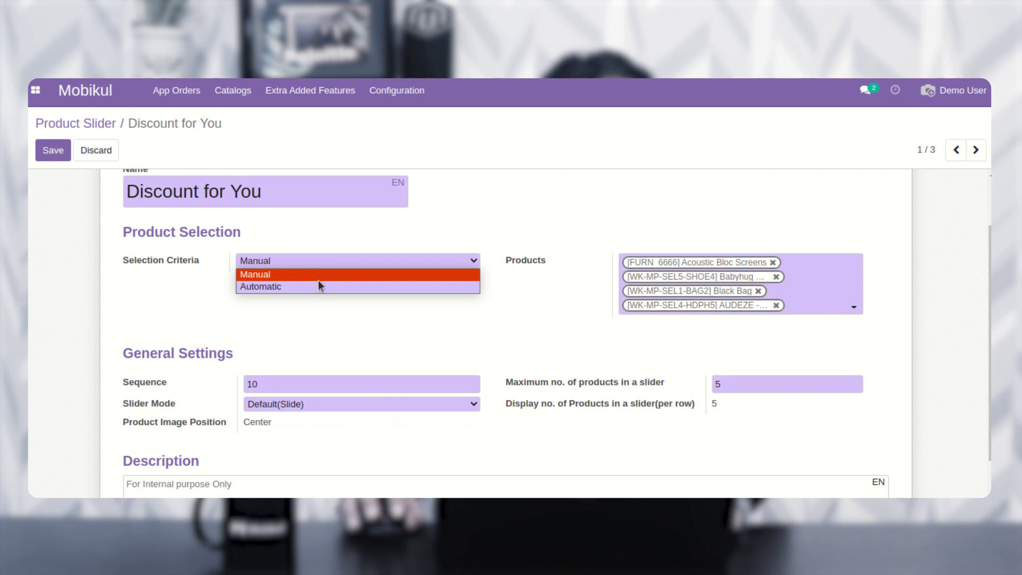
left_click(317, 286)
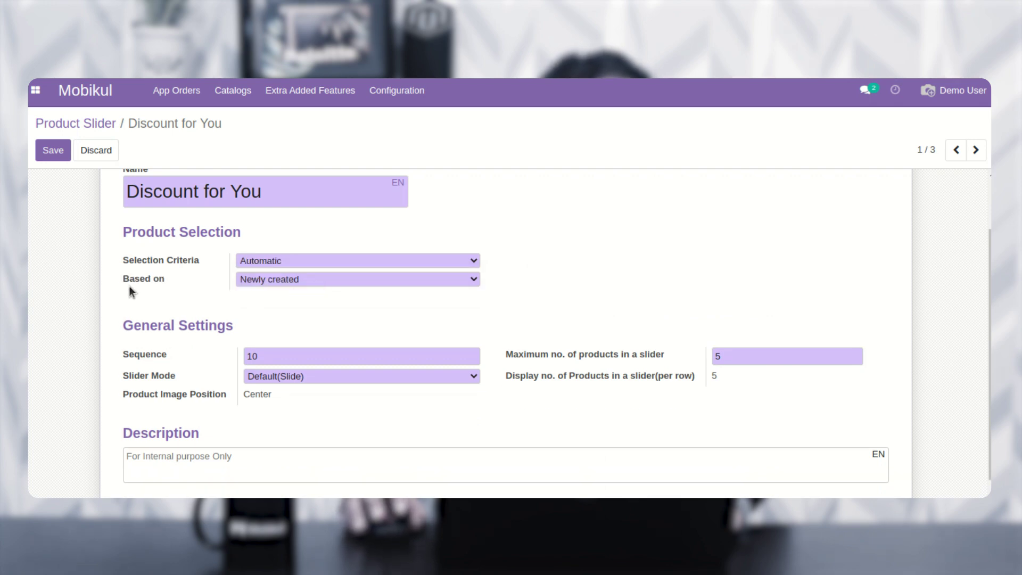
left_click(301, 279)
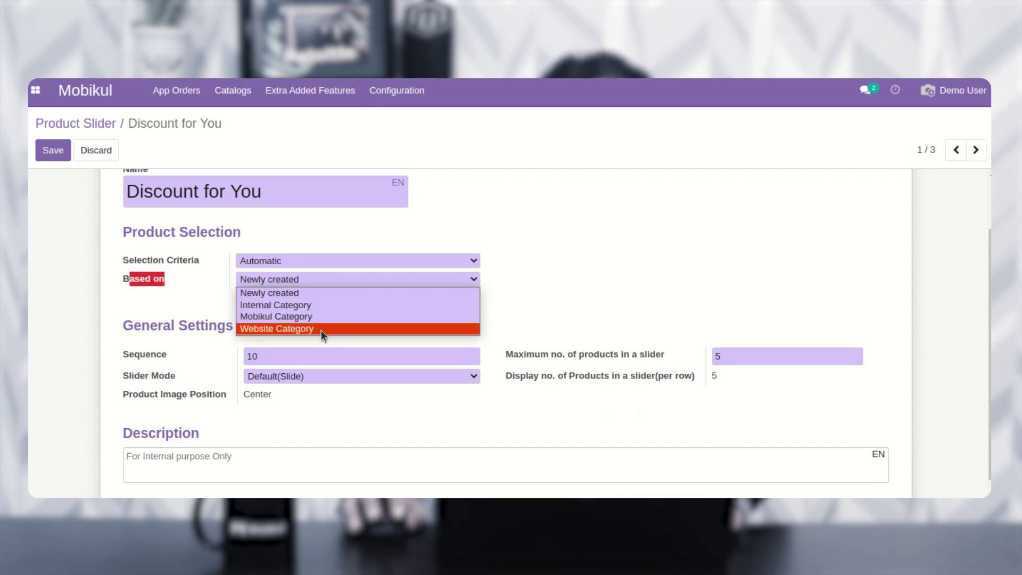
left_click(326, 297)
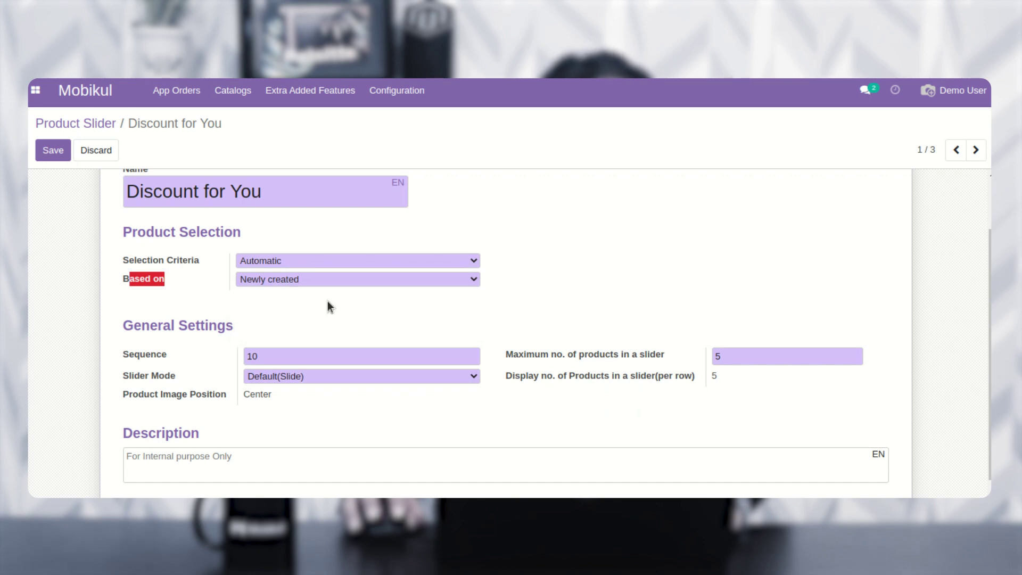
left_click(713, 263)
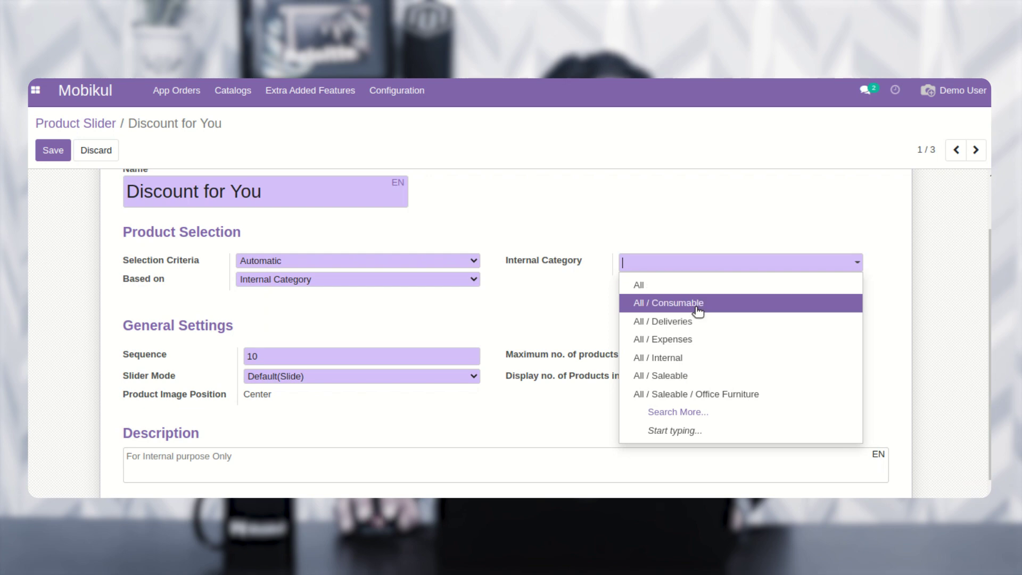
left_click(529, 299)
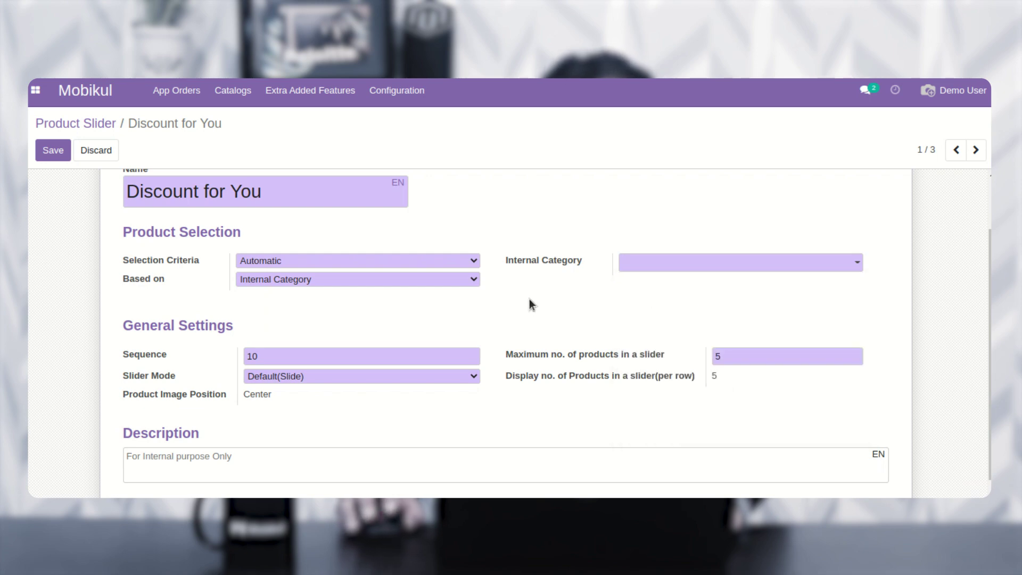
Switch the basis of the slider's automatic product selection to Newly created and then to Mobikul Category
left_click(324, 279)
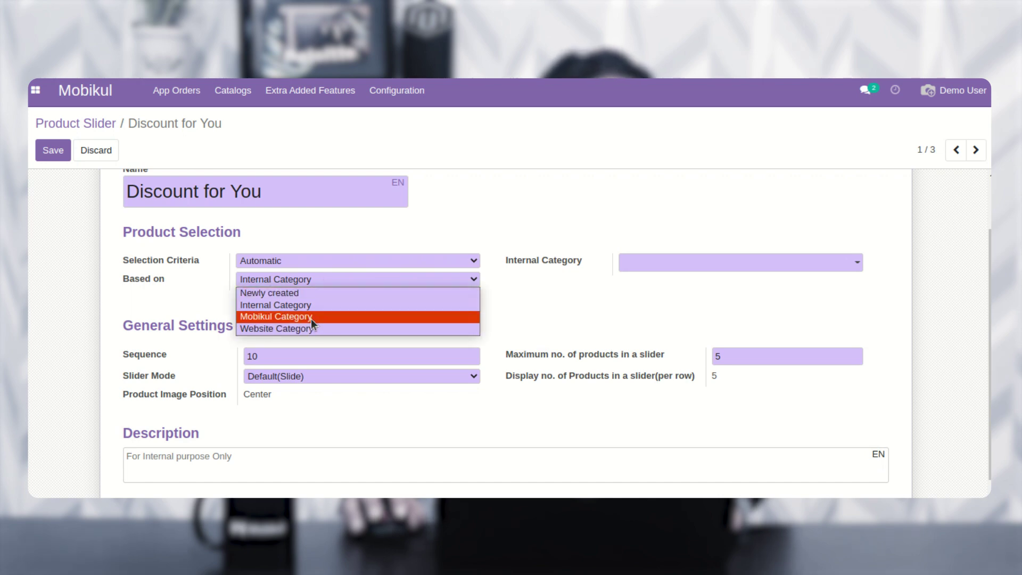
left_click(311, 294)
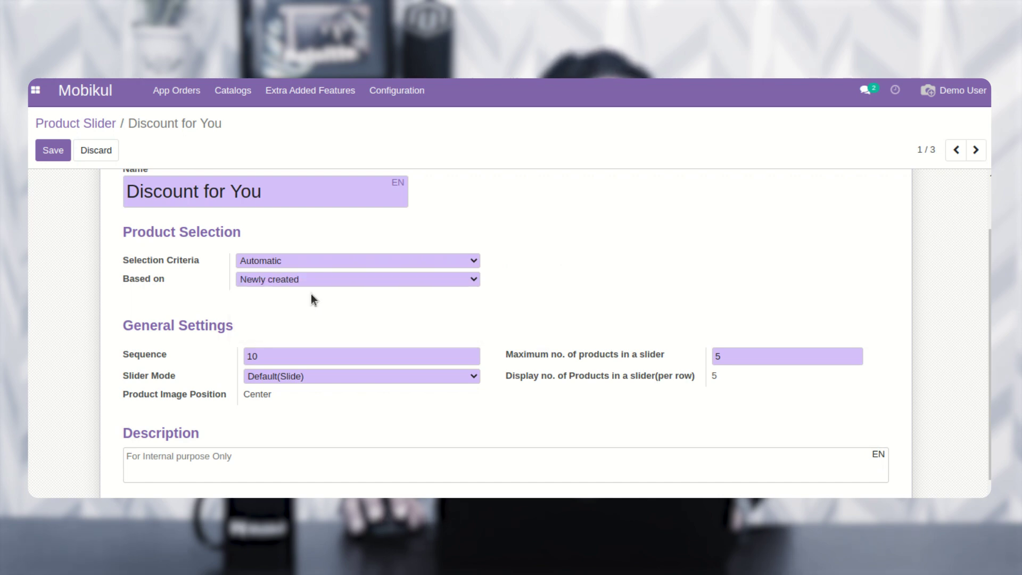
left_click(347, 283)
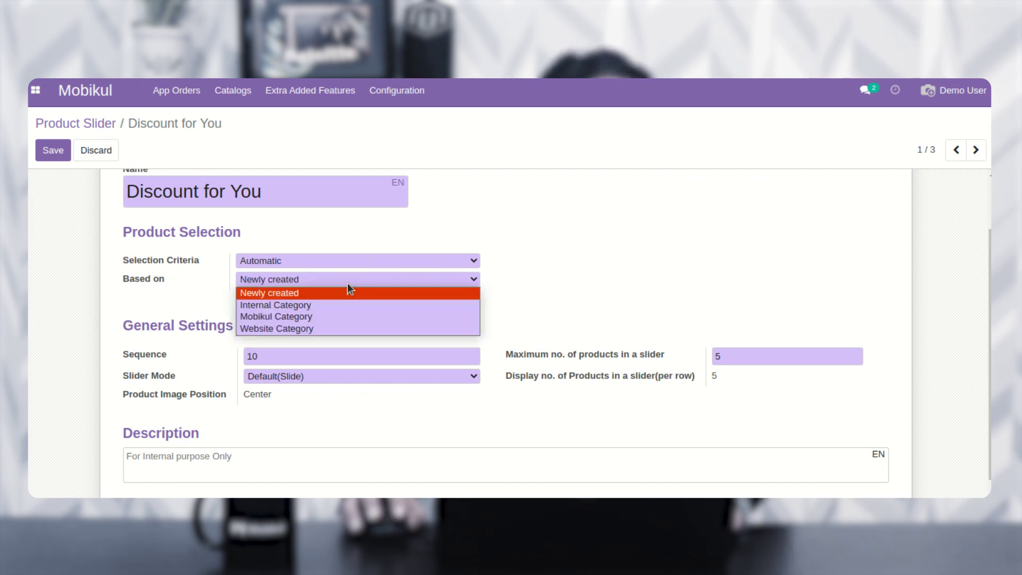
left_click(343, 316)
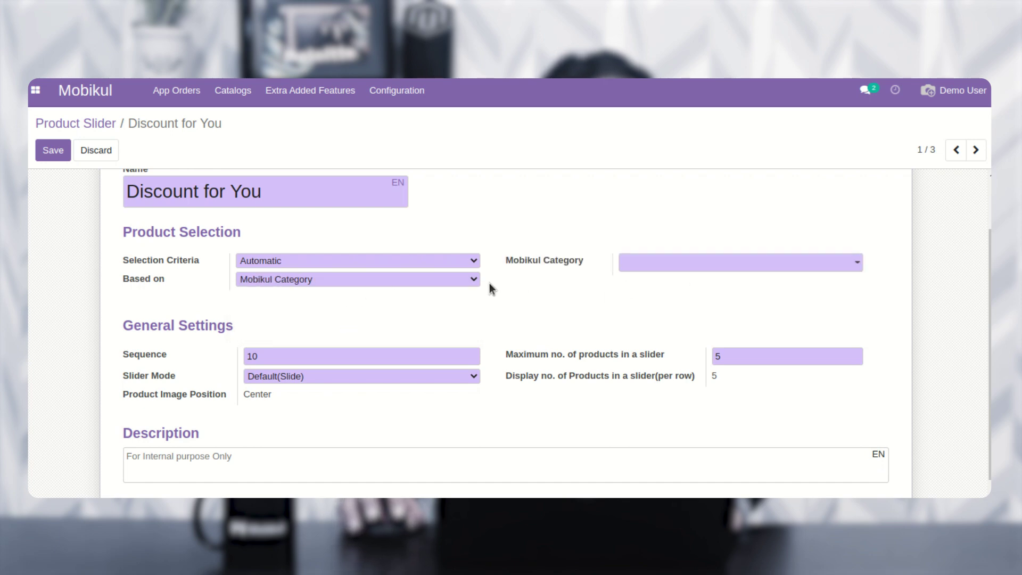
Base the slider's automatic product selection on Website Category and look over the available website categories
left_click(462, 282)
left_click(418, 328)
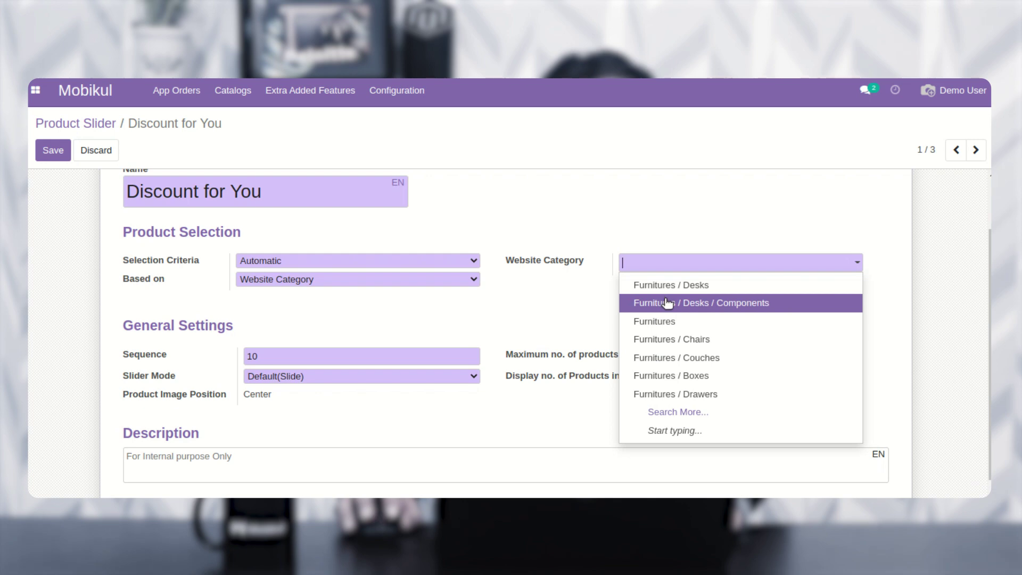
left_click(537, 301)
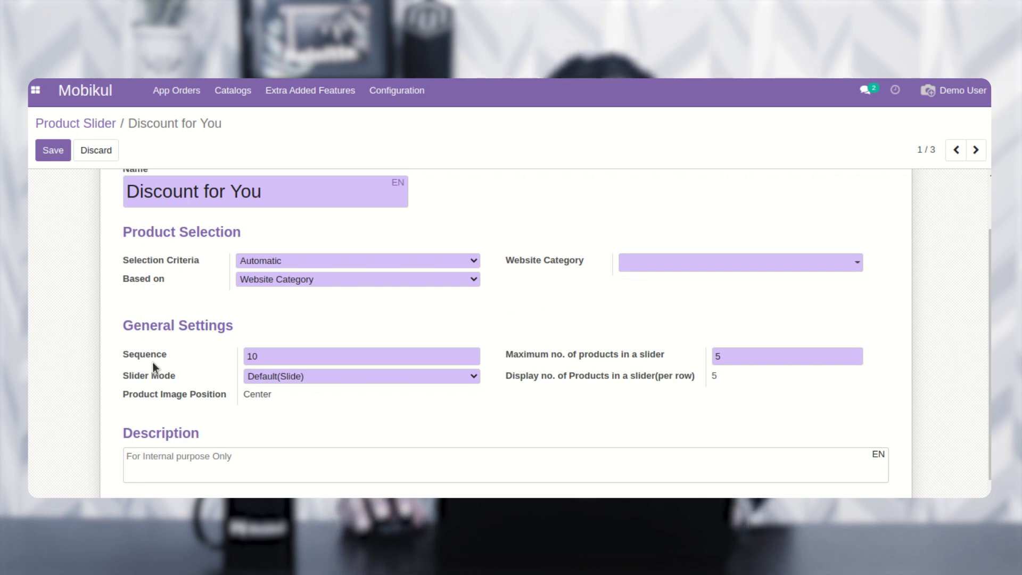
Review the slider's general settings: sequence, maximum number of products, slider mode options and product image position
left_click_drag(128, 354, 145, 355)
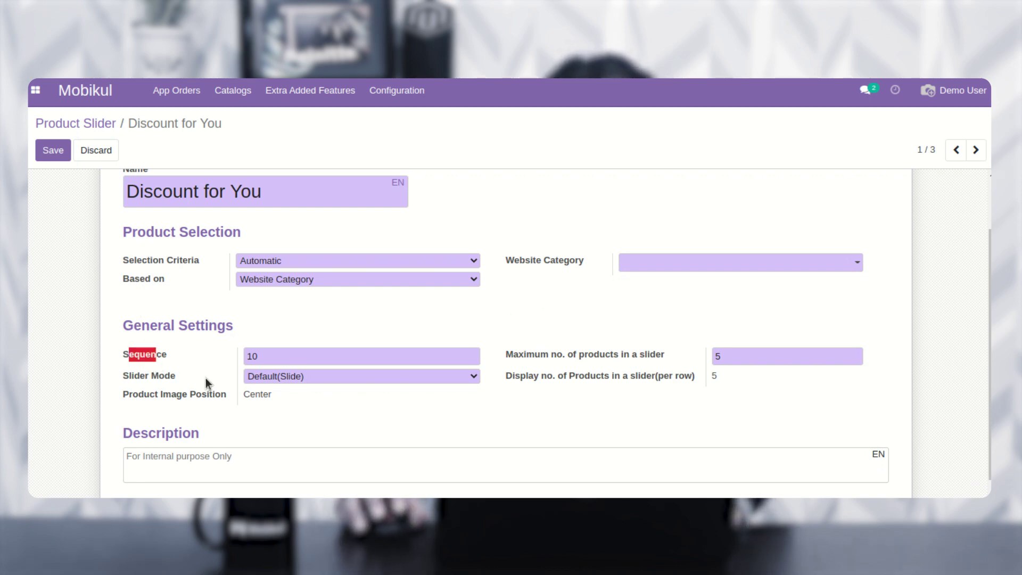
left_click_drag(512, 354, 712, 359)
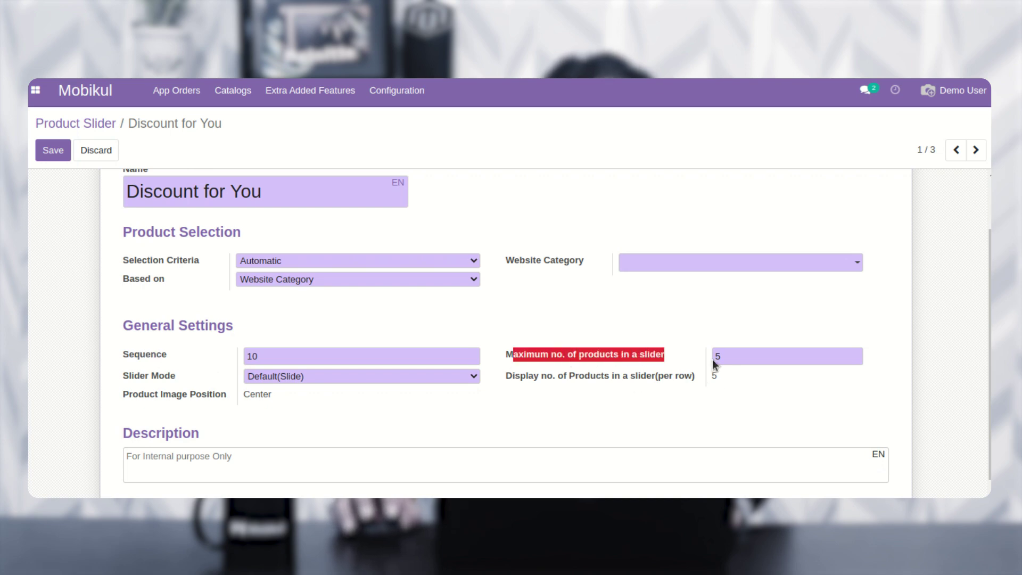
left_click(131, 378)
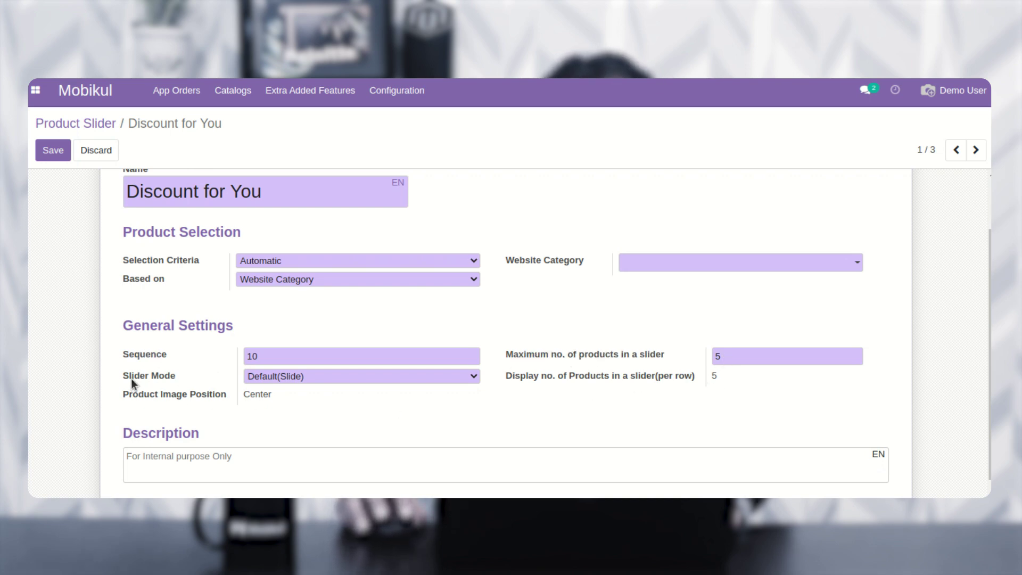
left_click(343, 378)
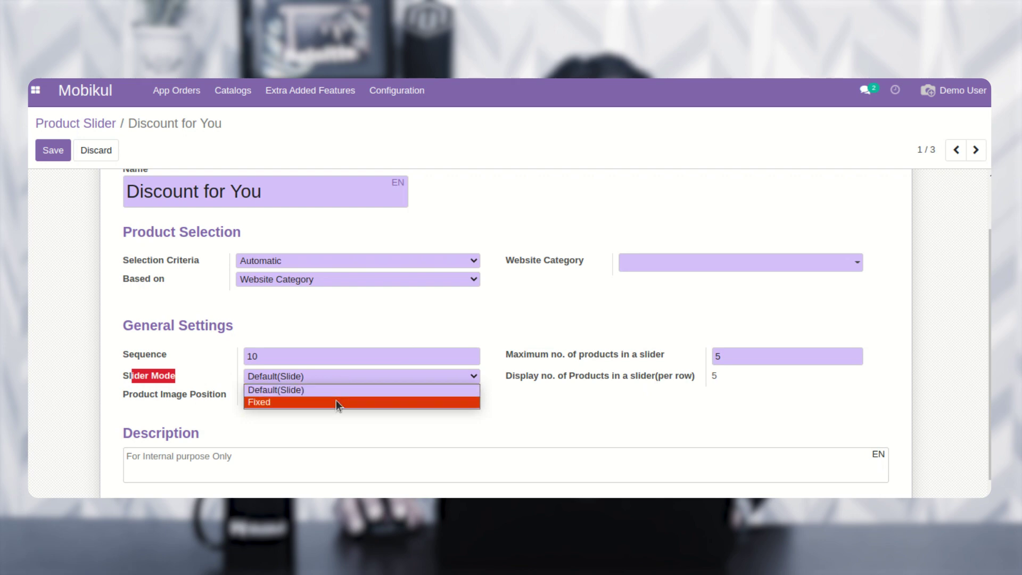
left_click(340, 390)
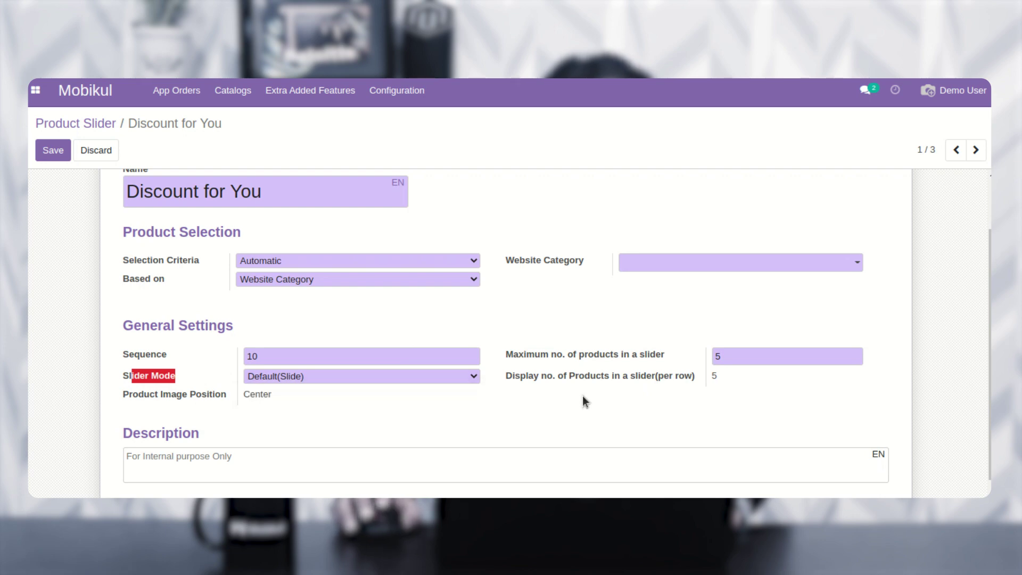
left_click(130, 394)
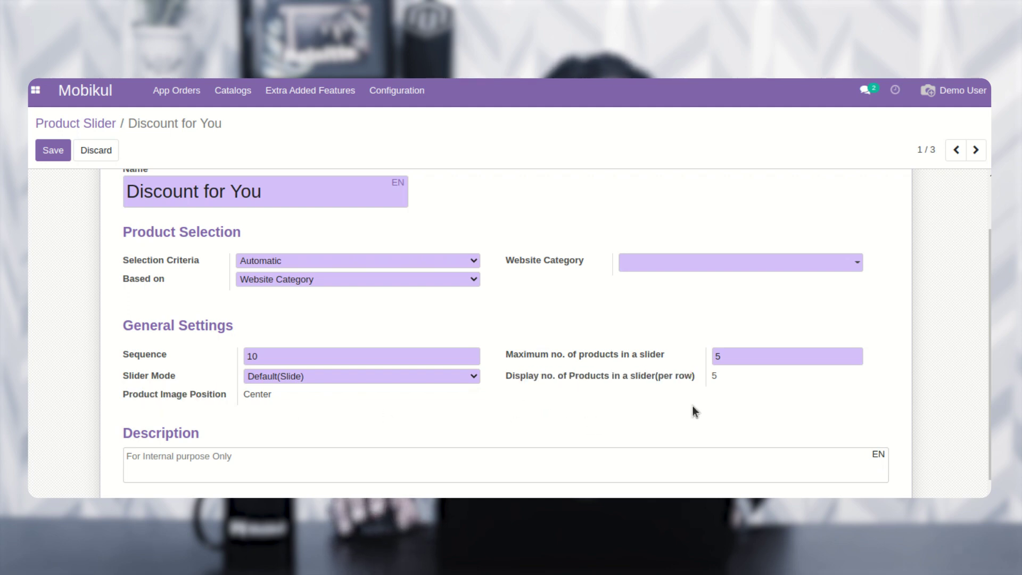
scroll(692, 405, "down", 1)
scroll(691, 405, "up", 4)
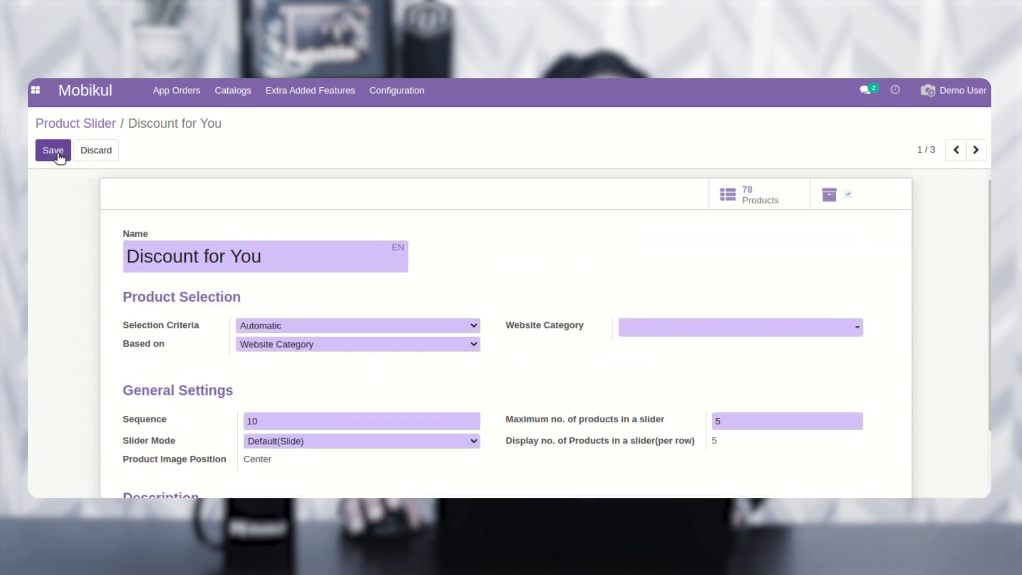
Open the list of one-time push notifications, discarding the unsaved changes to the slider
left_click(321, 92)
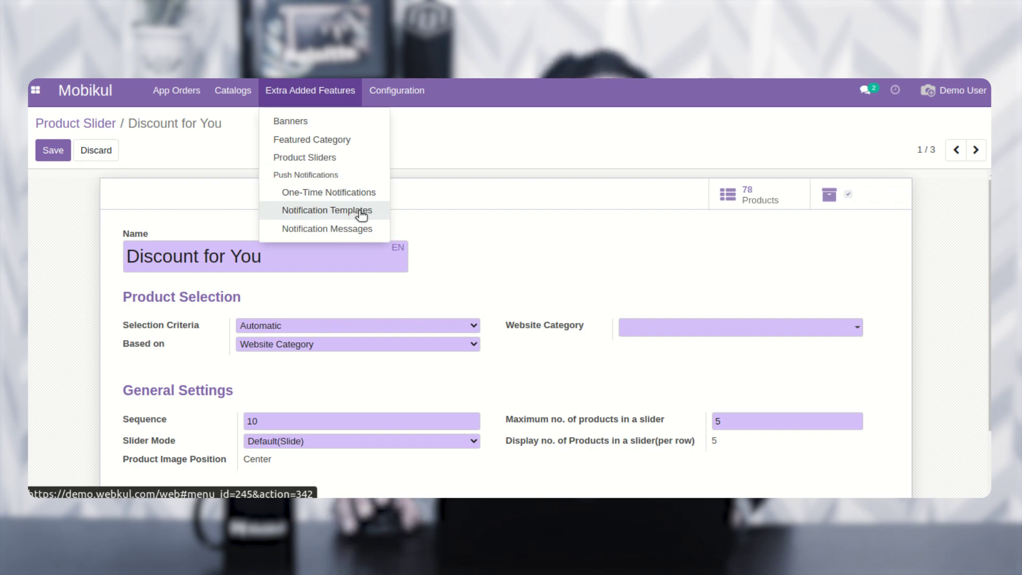
left_click(327, 193)
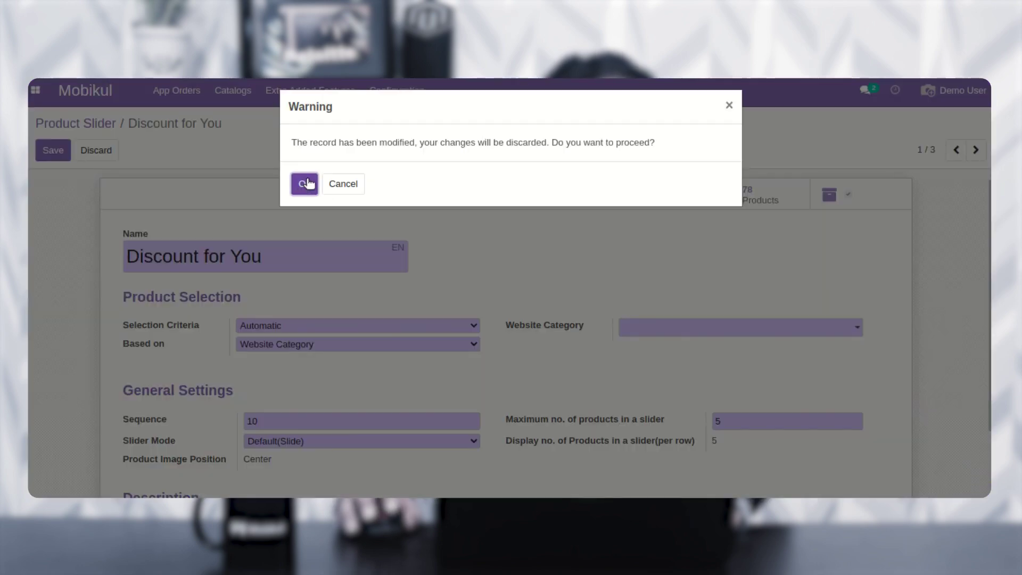
left_click(303, 182)
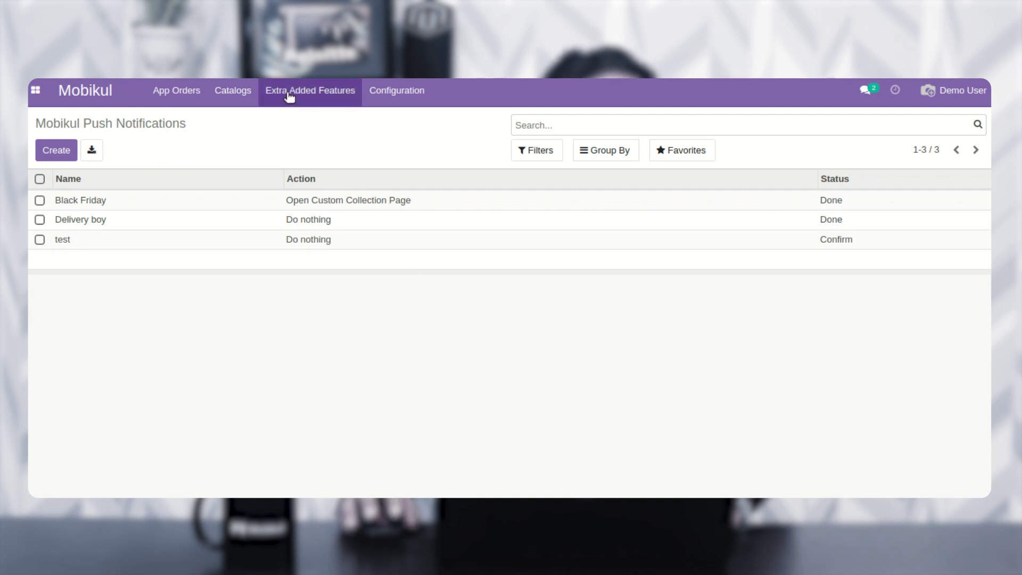
left_click(321, 95)
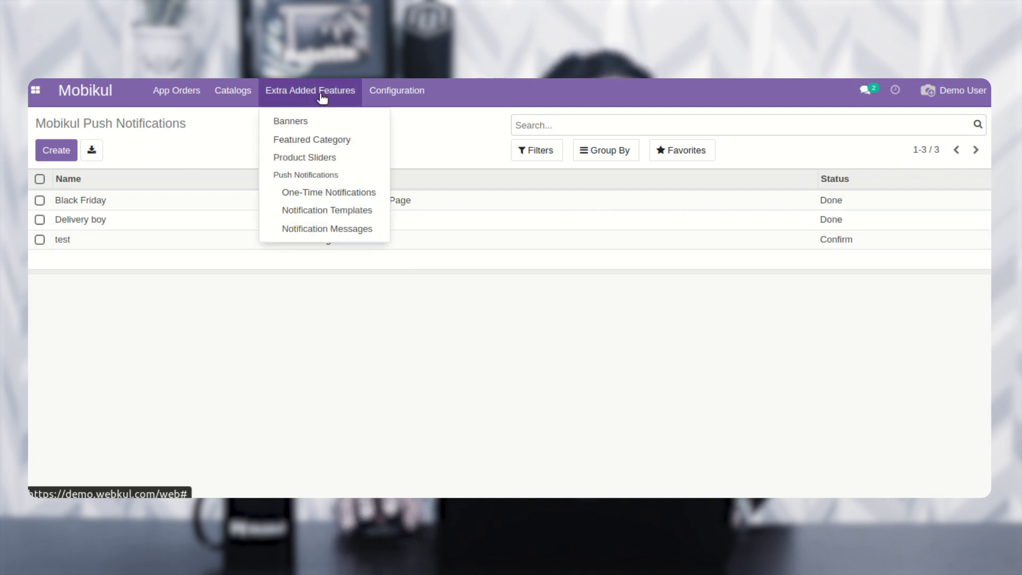
left_click(270, 273)
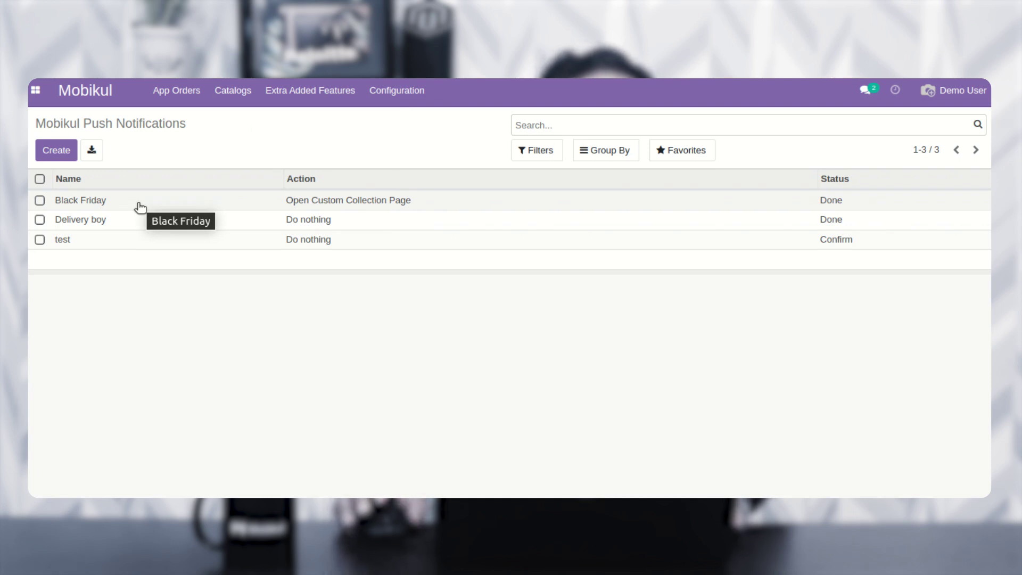
left_click(288, 98)
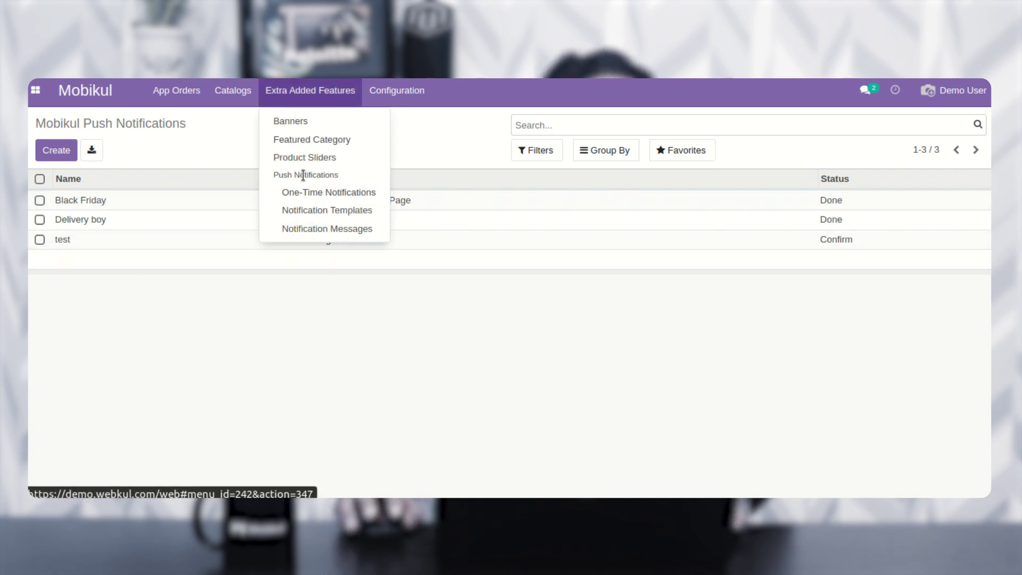
left_click(354, 194)
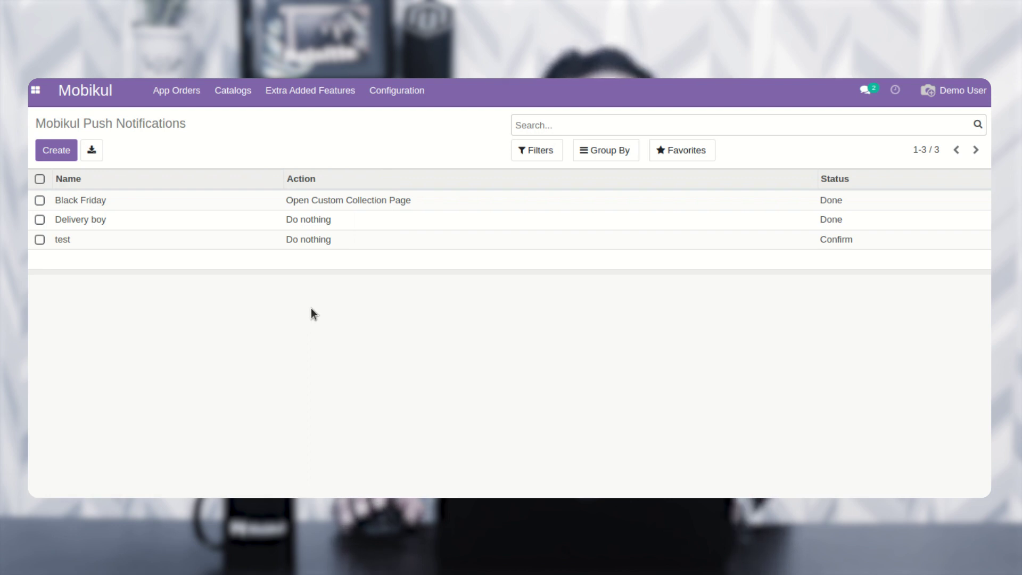
Open the Black Friday notification for editing and review its name, push content and triggered action
left_click(105, 207)
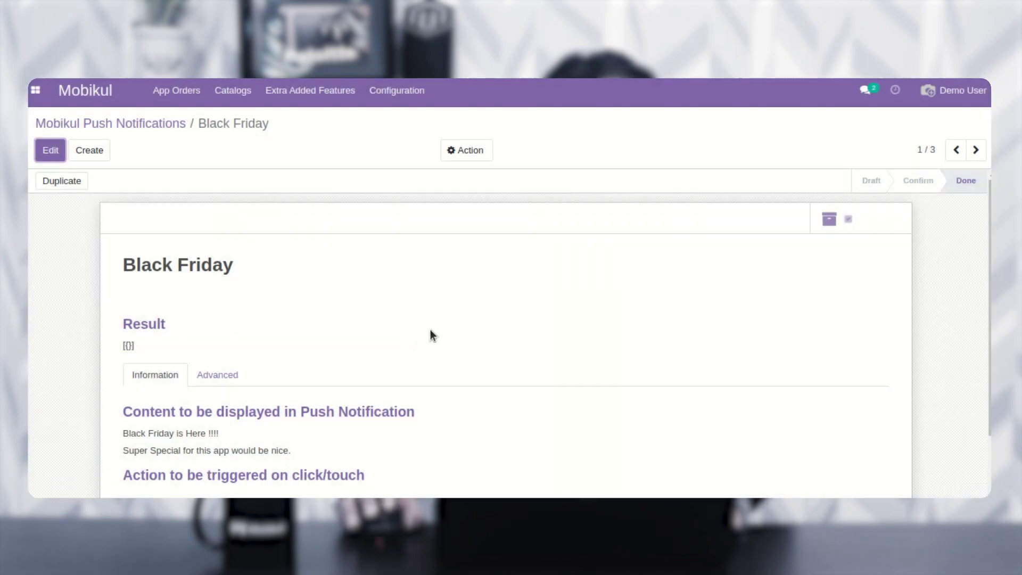
scroll(324, 343, "down", 2)
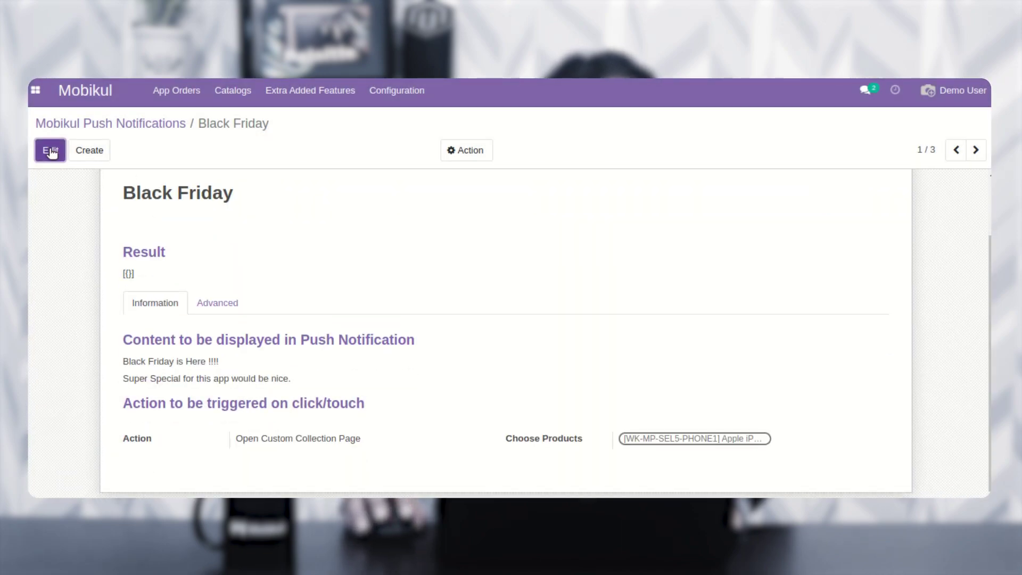
left_click(50, 150)
left_click_drag(234, 209, 84, 210)
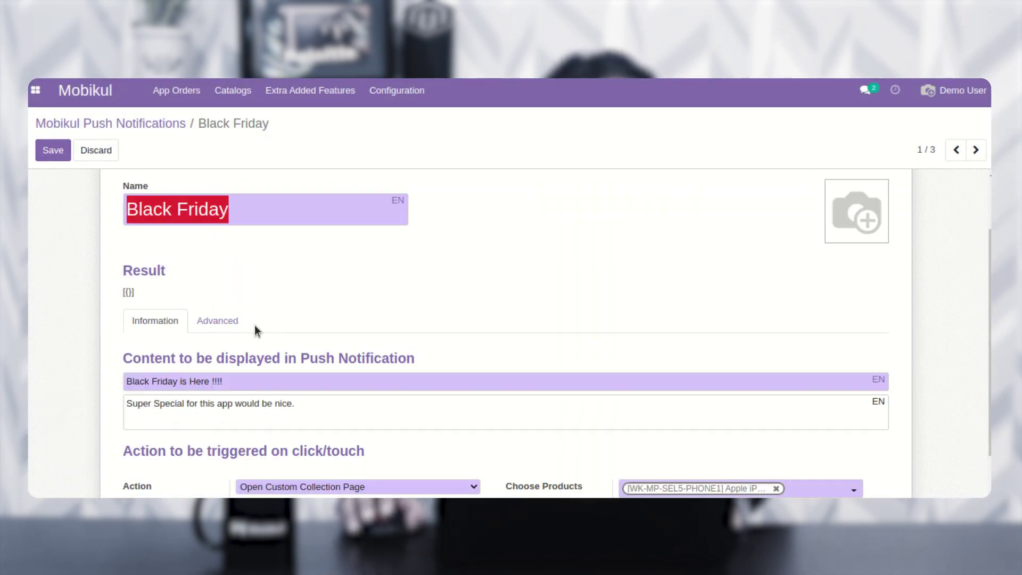
scroll(254, 325, "down", 1)
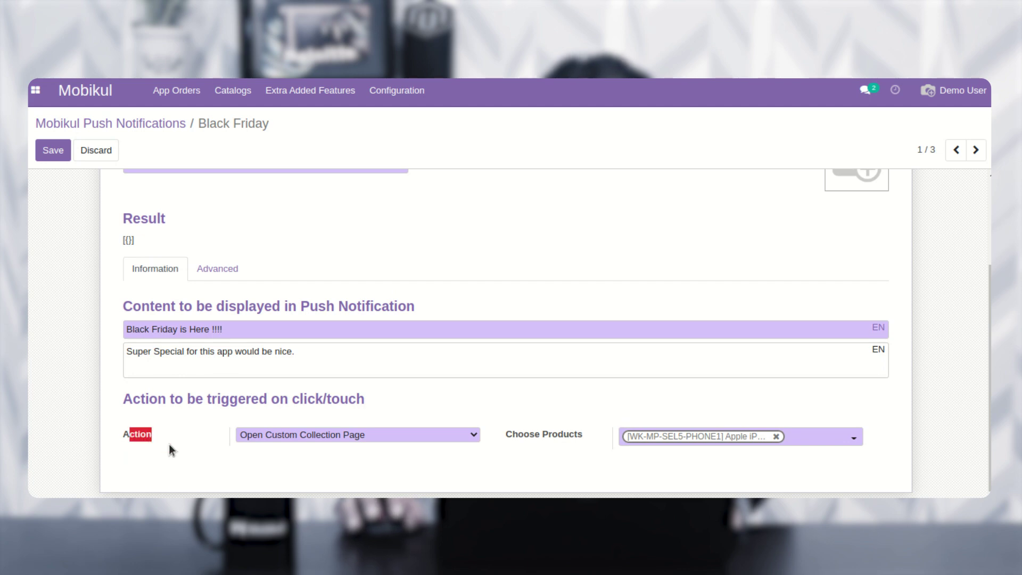
Examine the action options of the Black Friday notification, keep Open Custom Collection Page and leave editing without saving
left_click(331, 436)
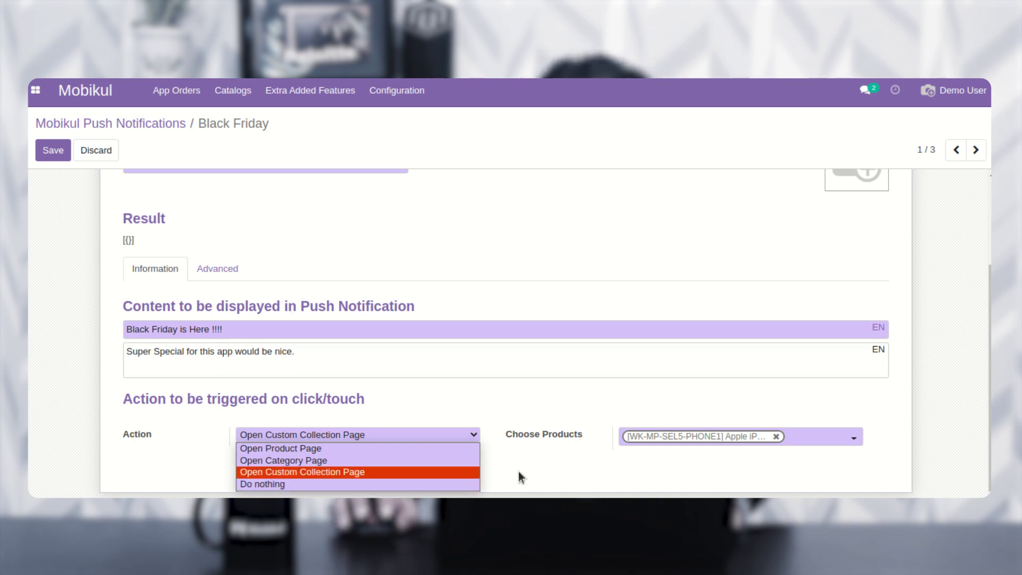
left_click(614, 467)
left_click(345, 437)
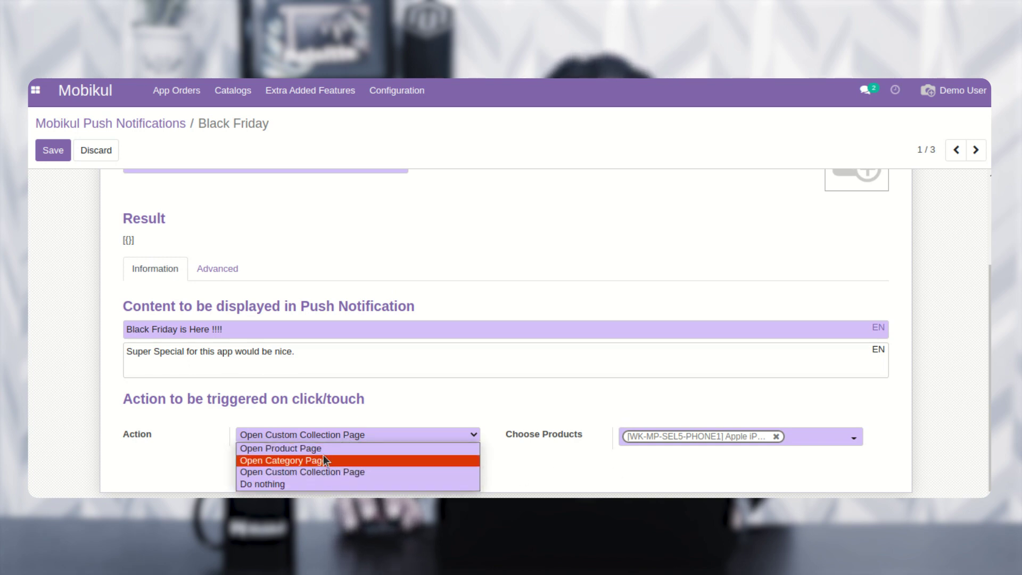
left_click(325, 472)
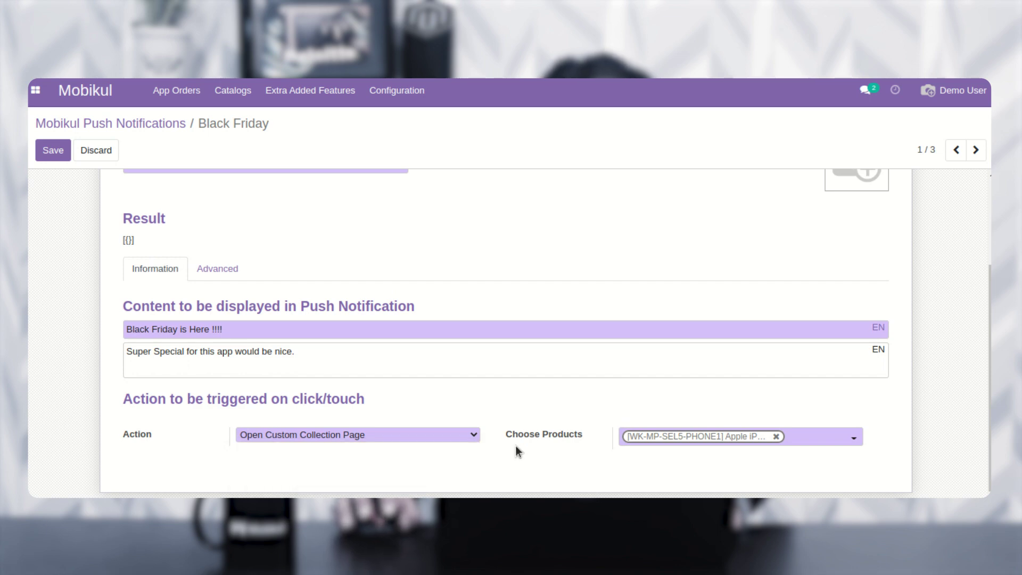
left_click(473, 443)
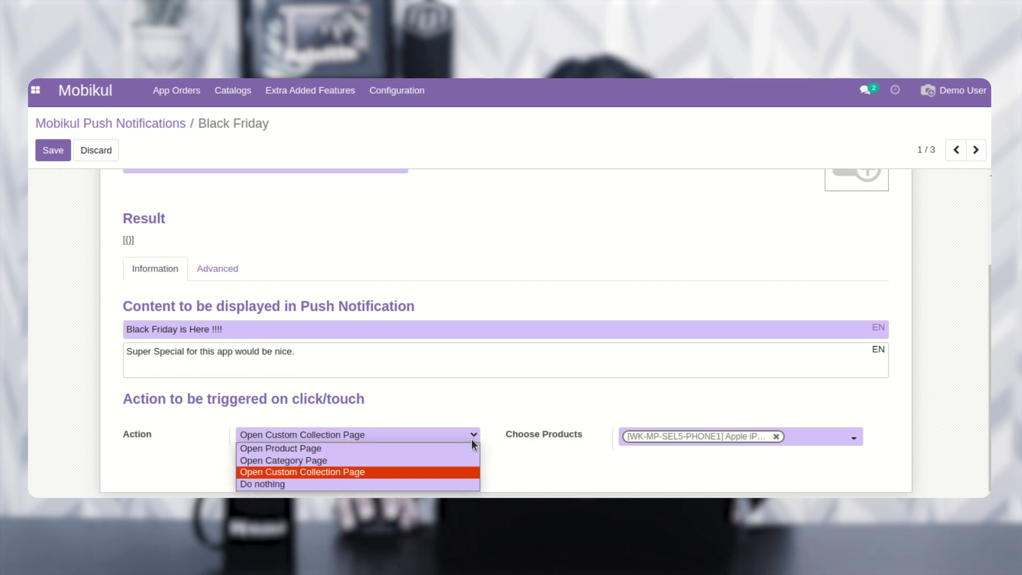
left_click(551, 458)
scroll(194, 394, "up", 2)
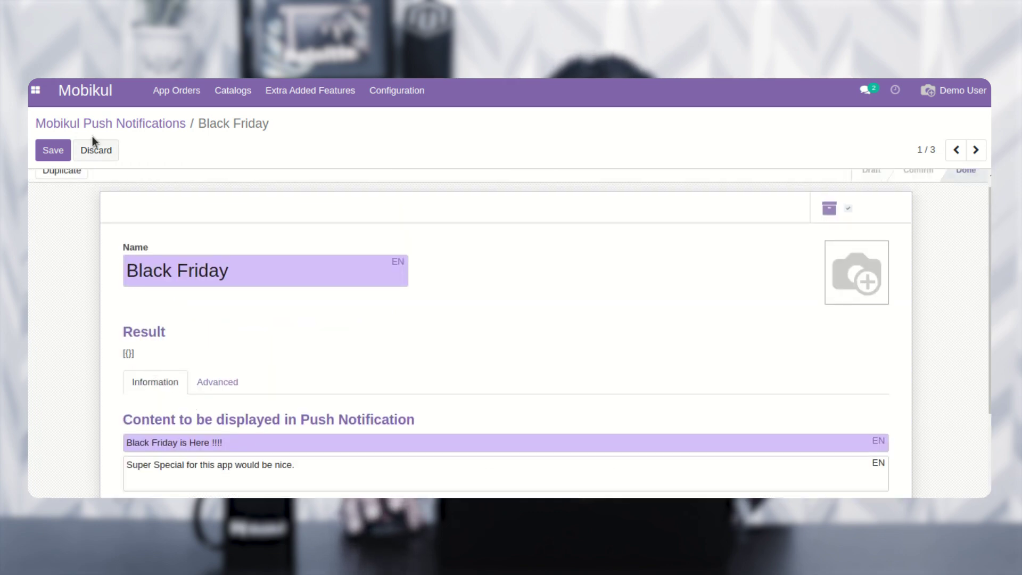
left_click(93, 151)
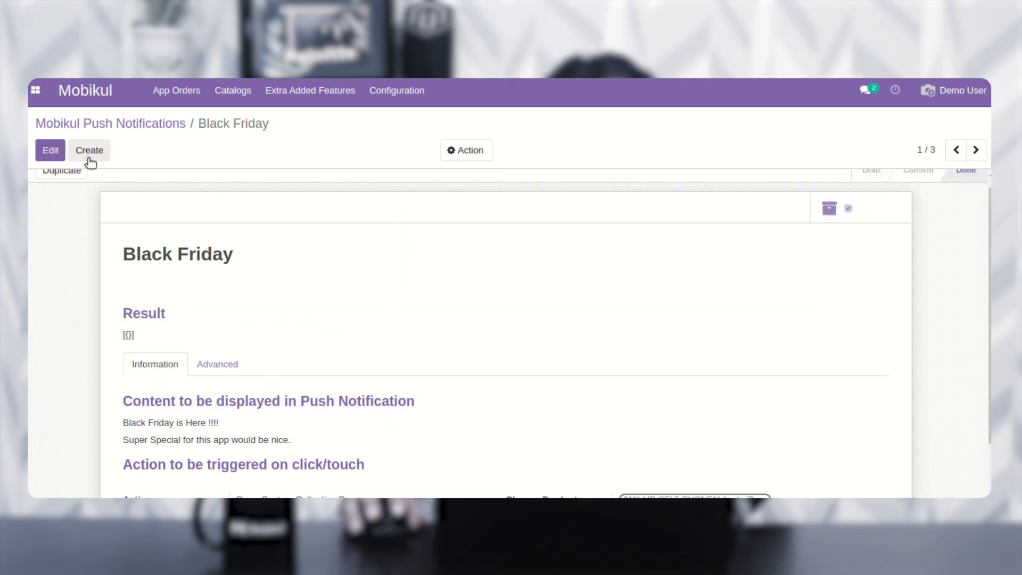
Create a new one-time push notification with "asd" as its name, title and body
left_click(327, 104)
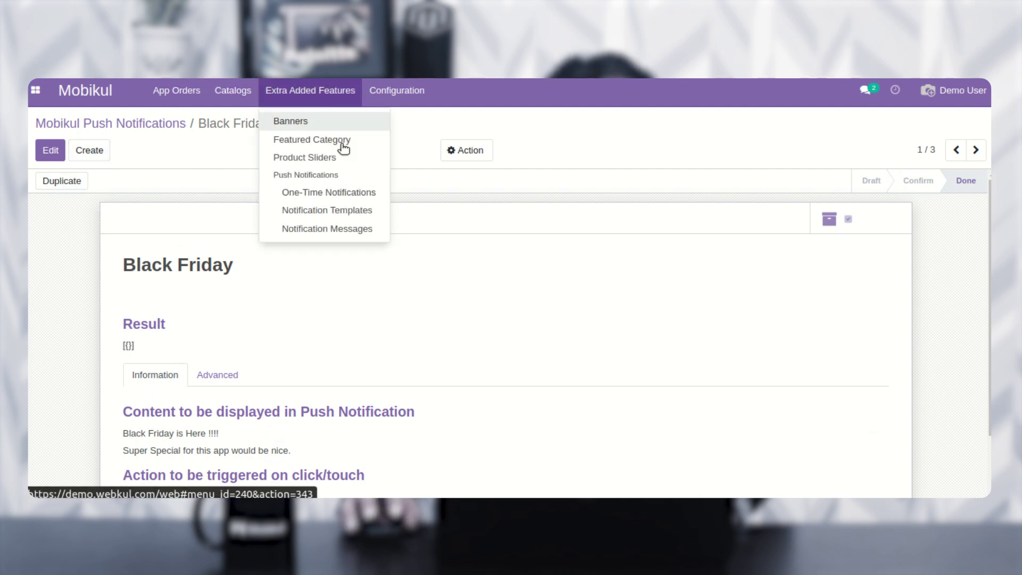
left_click(343, 196)
left_click(60, 153)
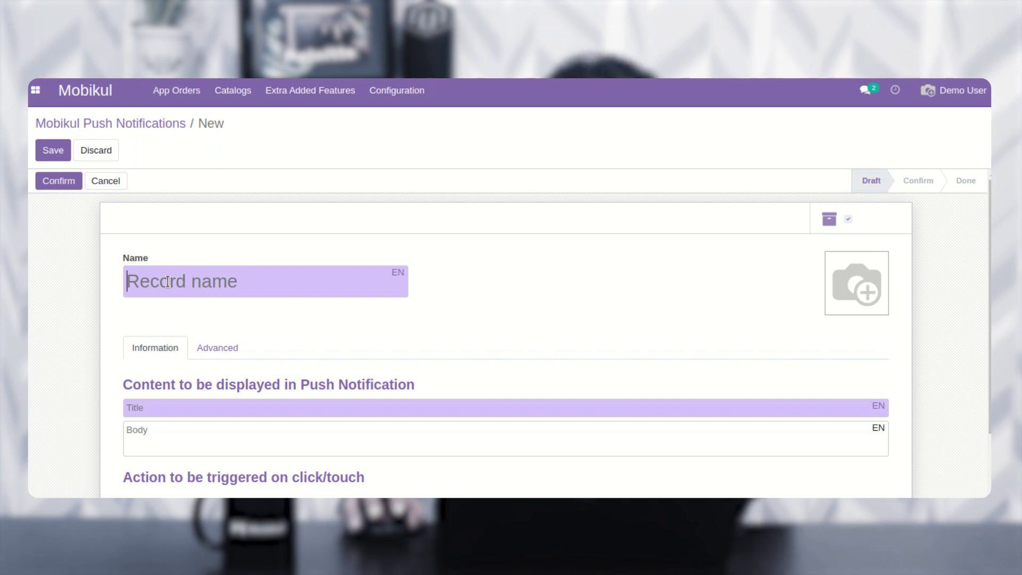
type("asd")
scroll(203, 319, "down", 2)
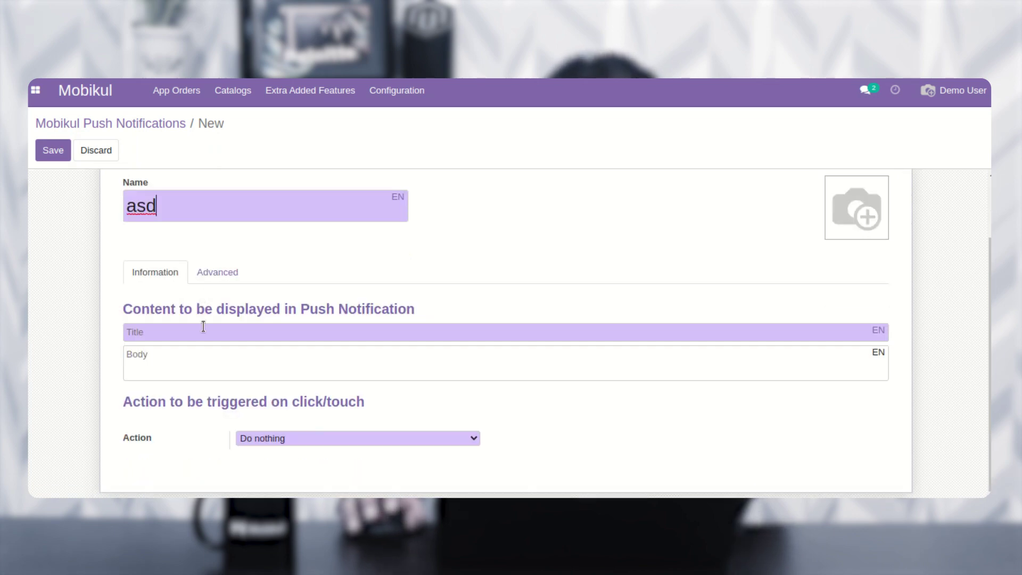
left_click(183, 335)
type("asd")
left_click(176, 363)
type("asd")
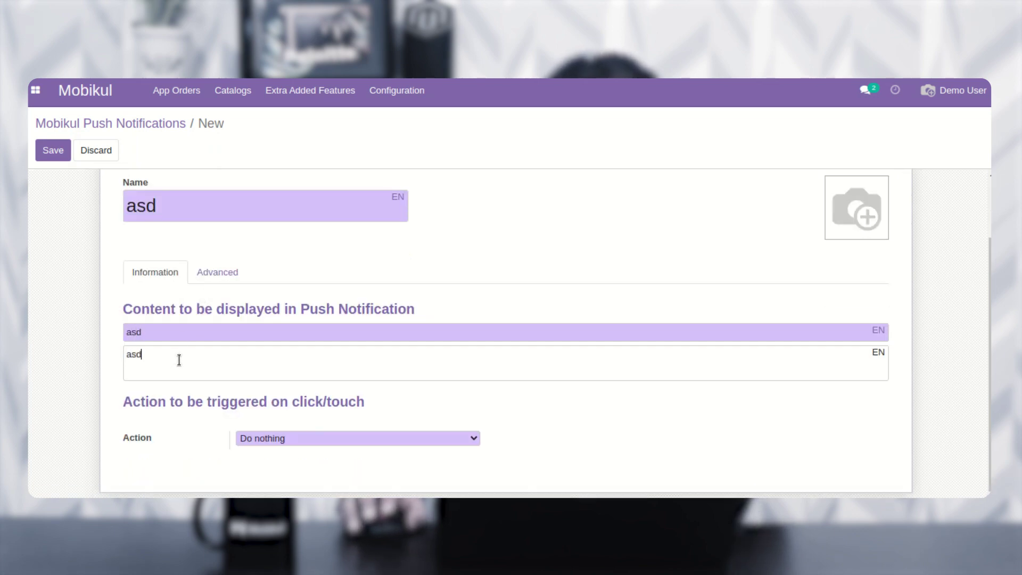
Set the notification's action to Open Product Page with the product [FURN_6666] Acoustic Bloc Screens, save it and check the saved action
left_click(277, 437)
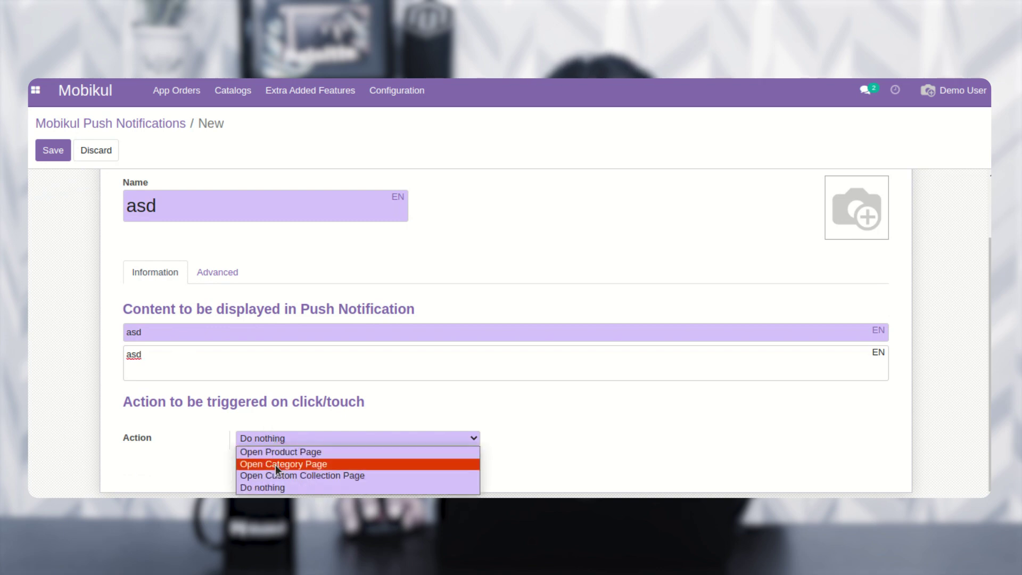
left_click(283, 451)
left_click(646, 440)
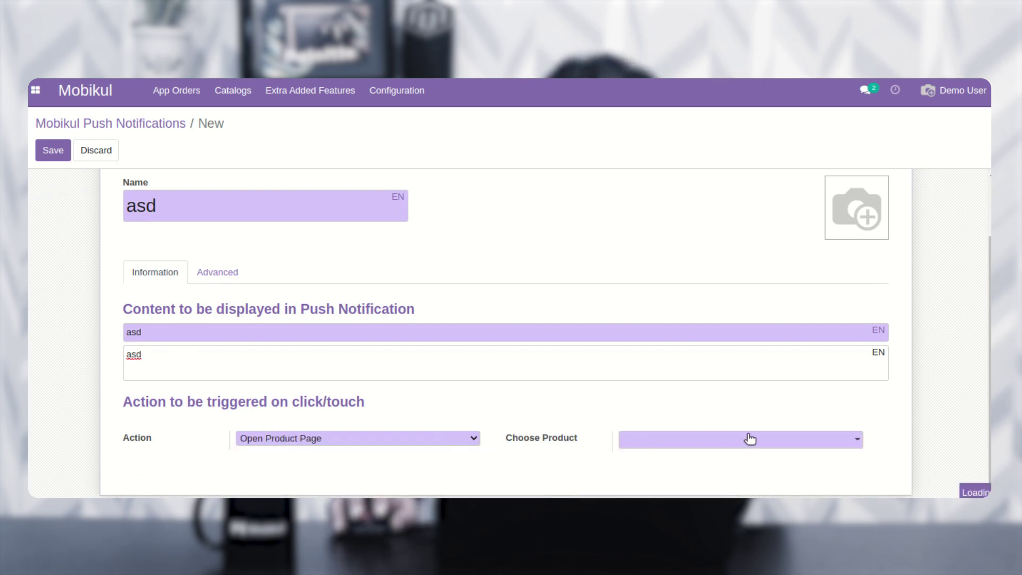
left_click(737, 291)
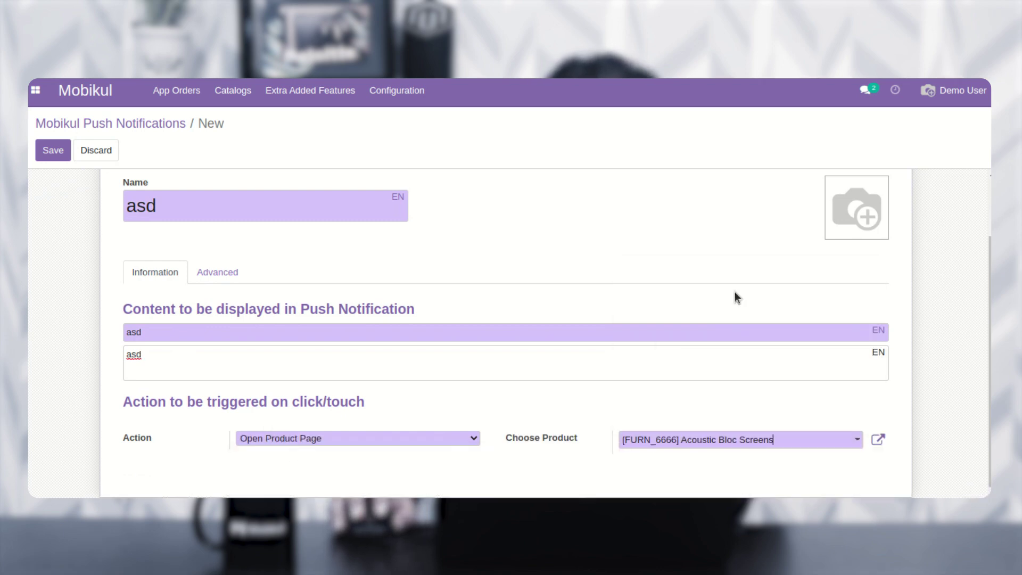
left_click(50, 148)
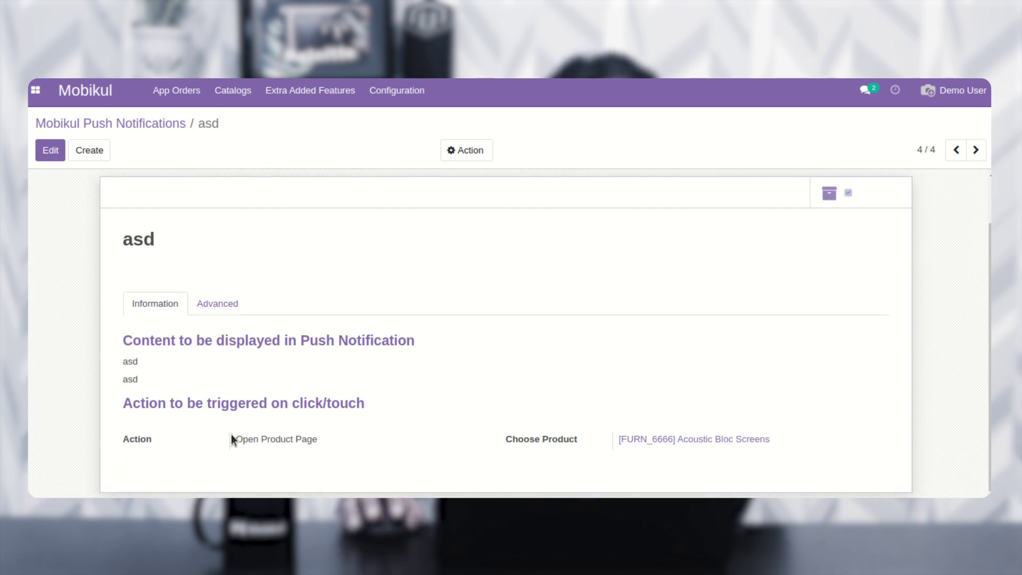
left_click_drag(237, 439, 318, 440)
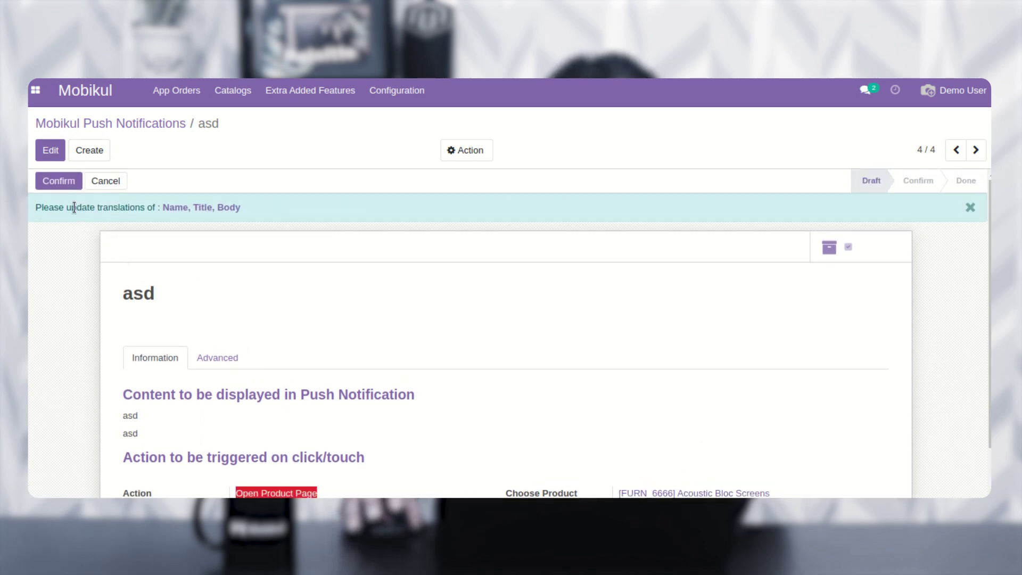
Confirm the "asd" push notification and push it out immediately
left_click(70, 182)
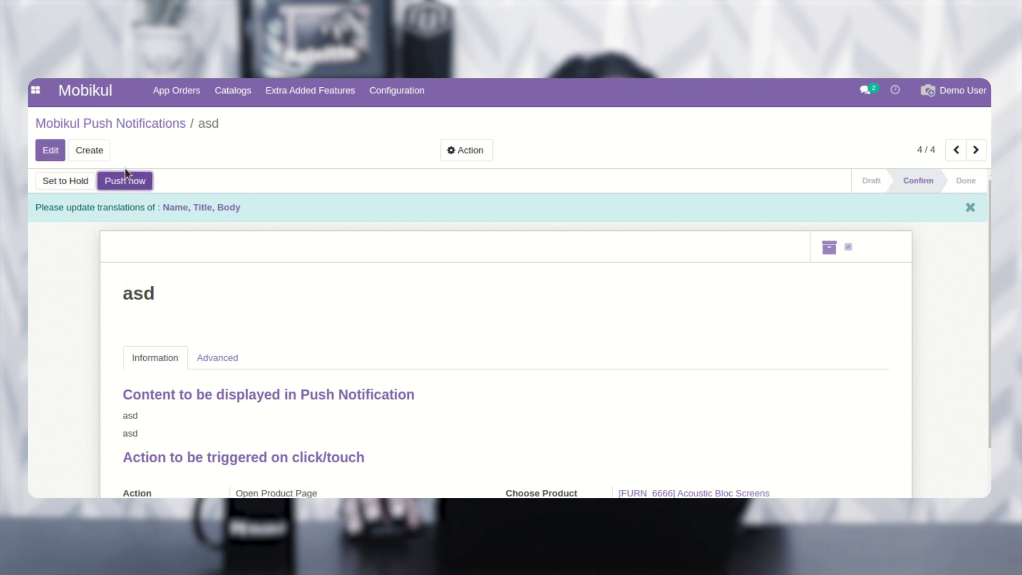
left_click(135, 182)
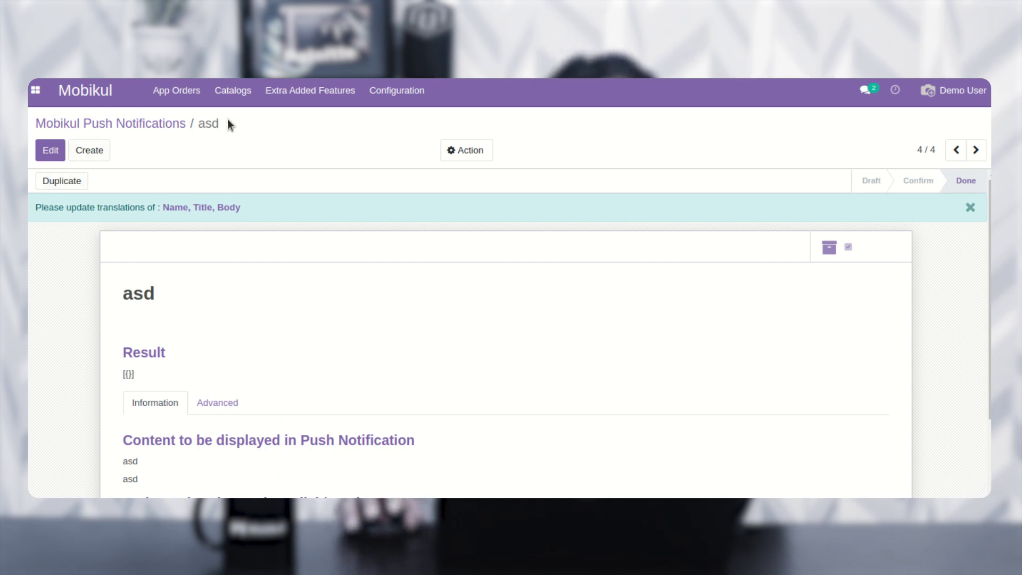
Review the push notification templates list and the full list of notification messages sent to customers
left_click(290, 100)
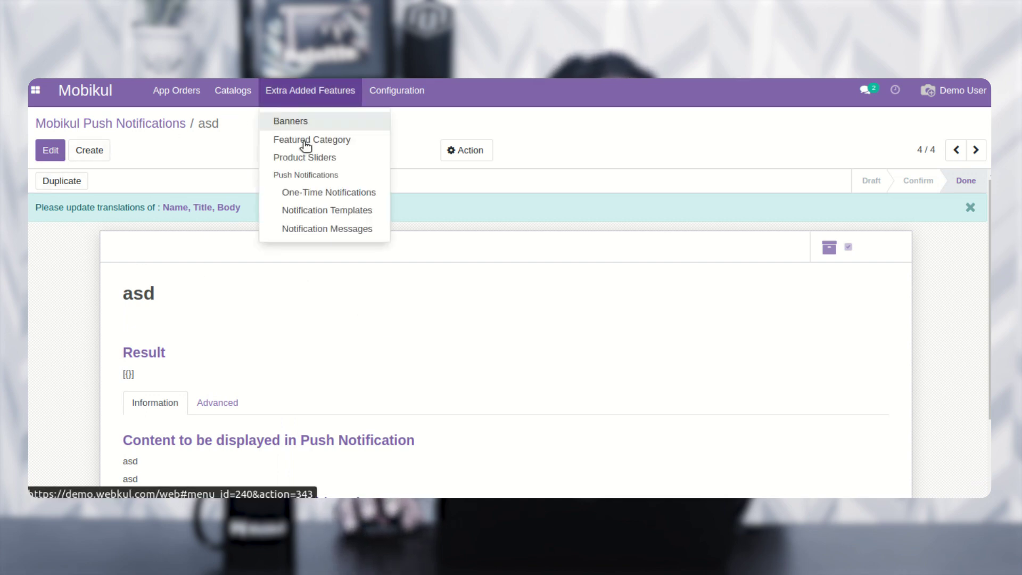
left_click(334, 210)
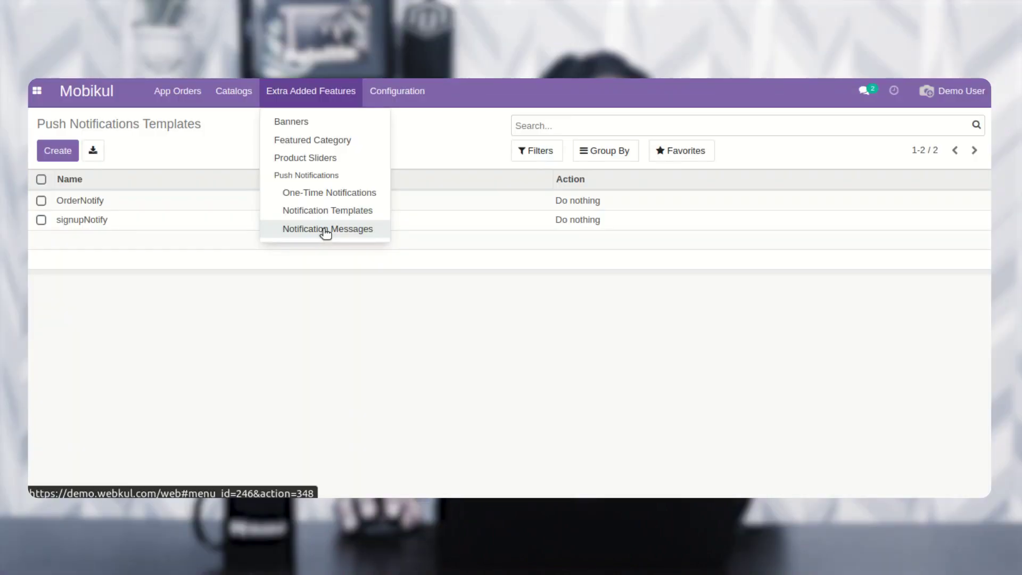
left_click(326, 230)
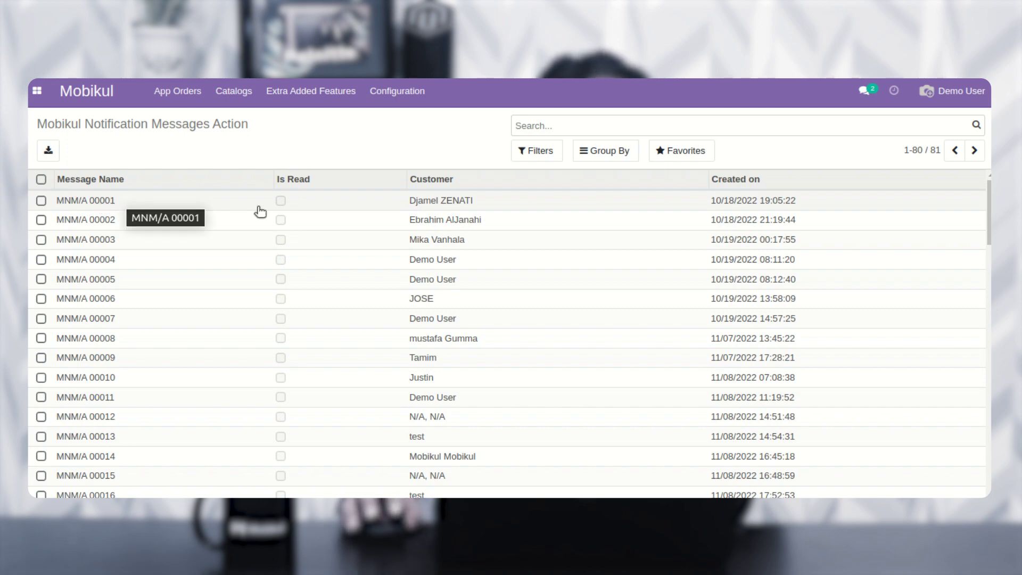
scroll(300, 201, "down", 1)
scroll(299, 201, "down", 18)
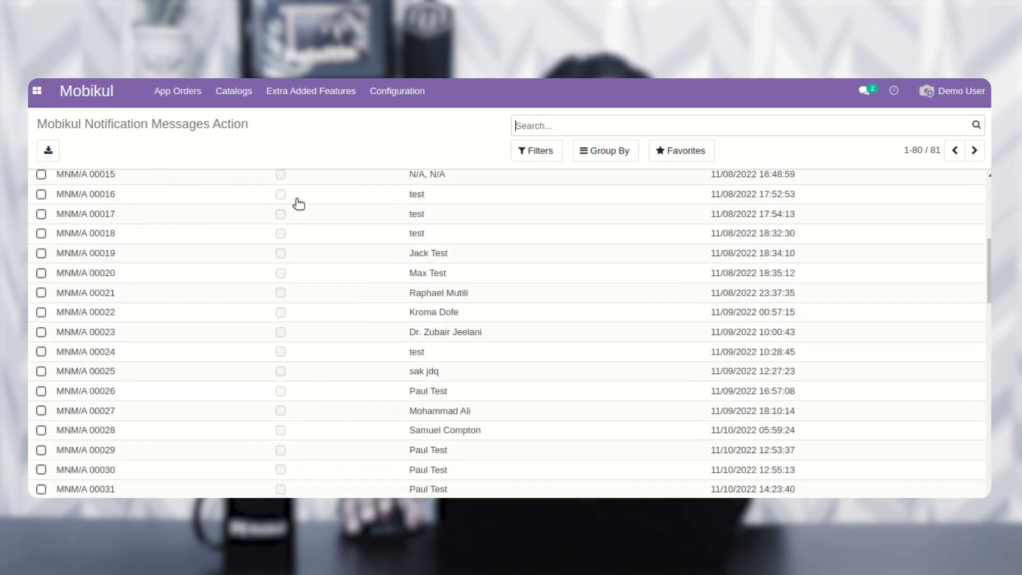
scroll(682, 217, "down", 5)
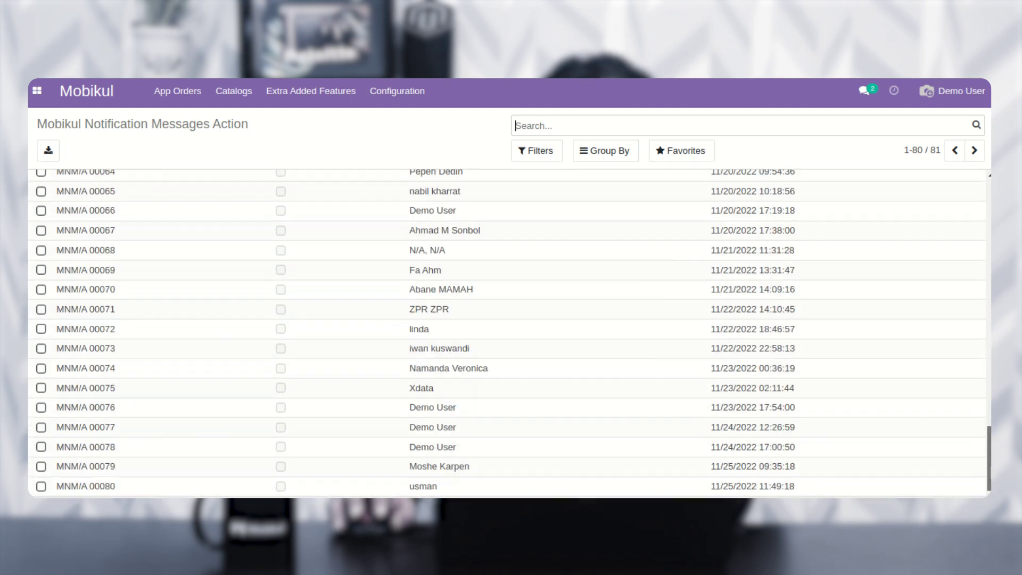
scroll(682, 217, "up", 20)
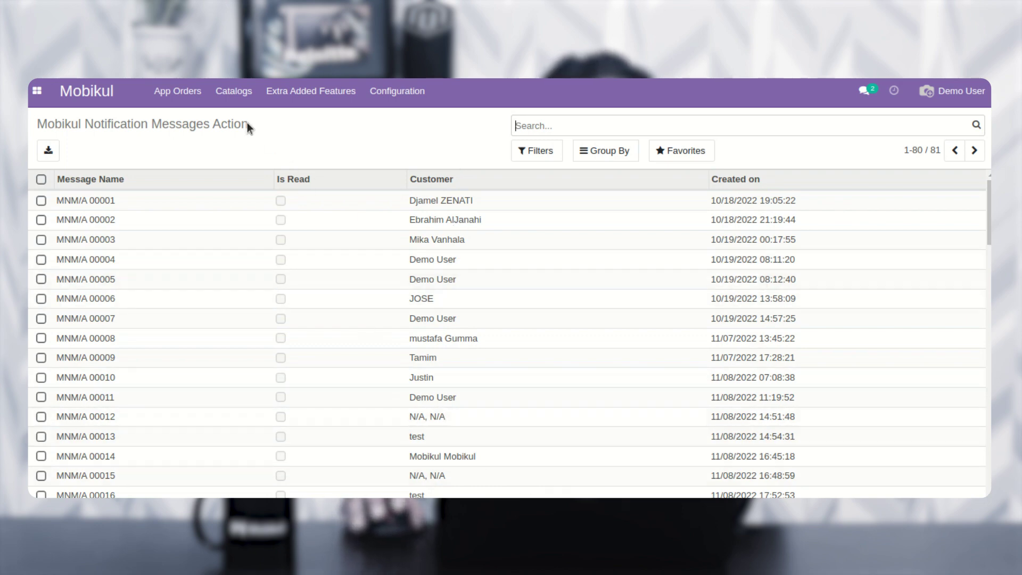
Review the orders placed from the Mobikul app and check the available unpaid and cancelled order views
left_click(189, 96)
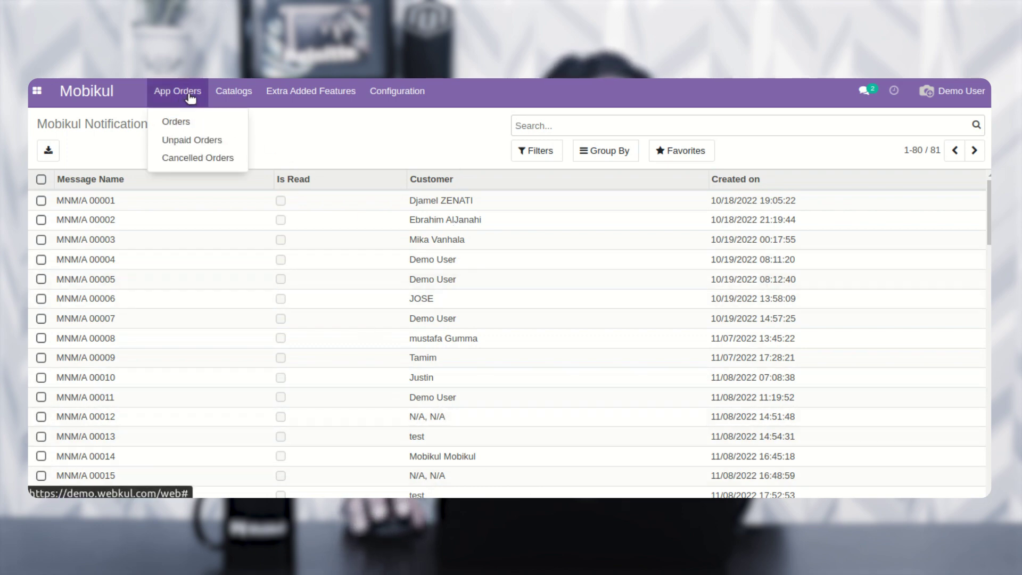
left_click(213, 123)
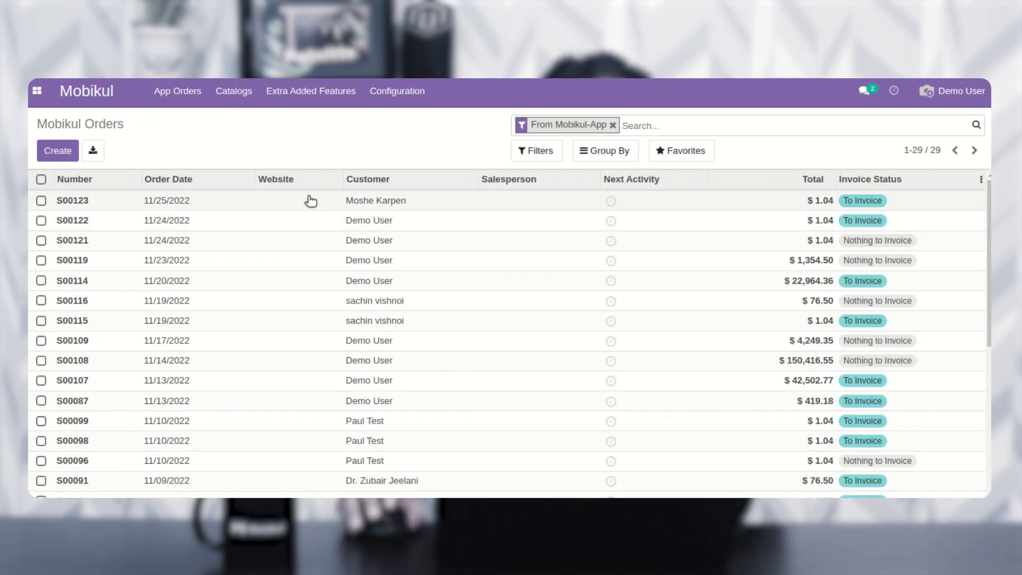
left_click(187, 94)
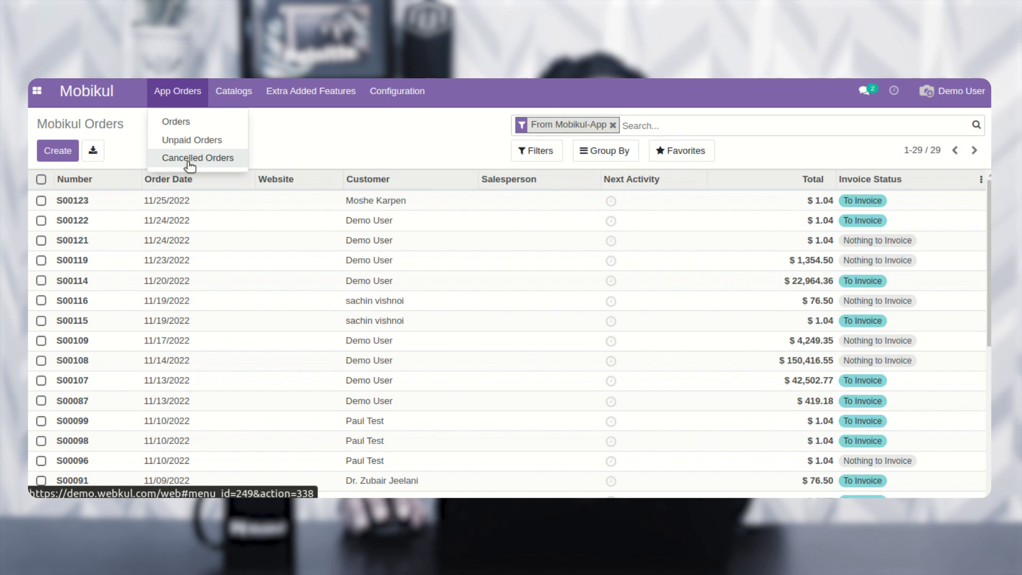
Review the catalog's products published on the app and look through the whole Mobikul category list
left_click(237, 93)
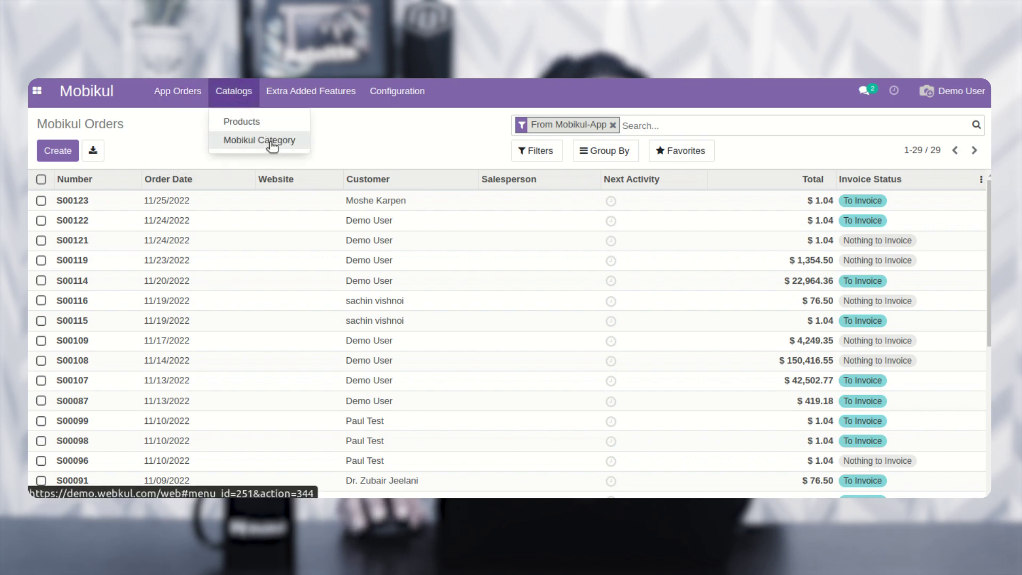
left_click(257, 125)
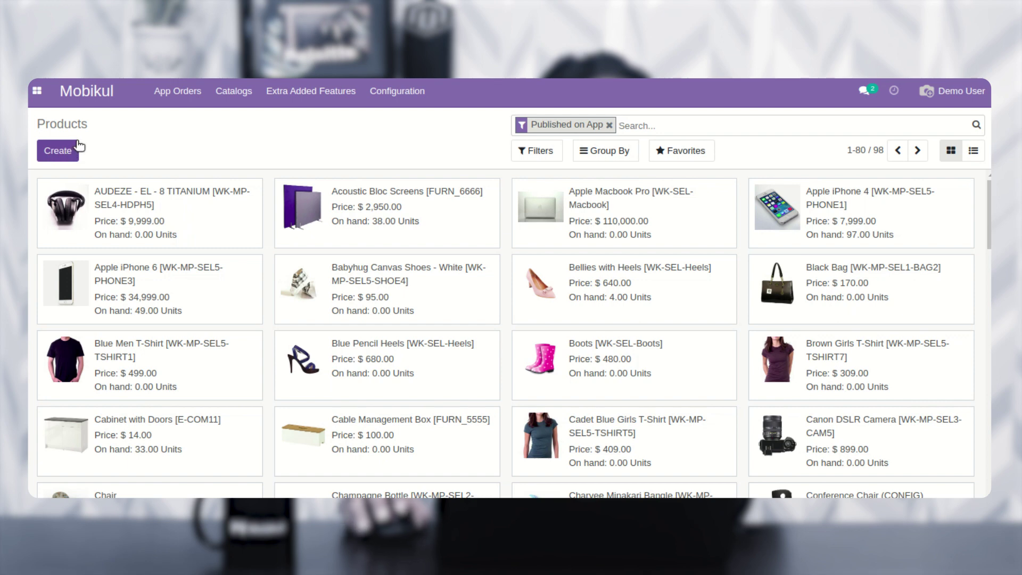
left_click(234, 91)
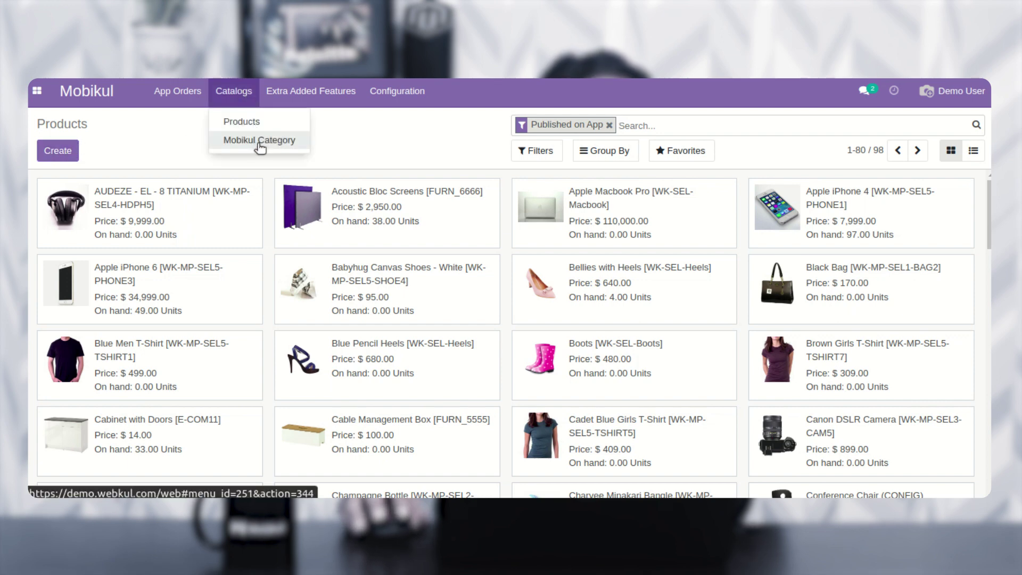
left_click(287, 145)
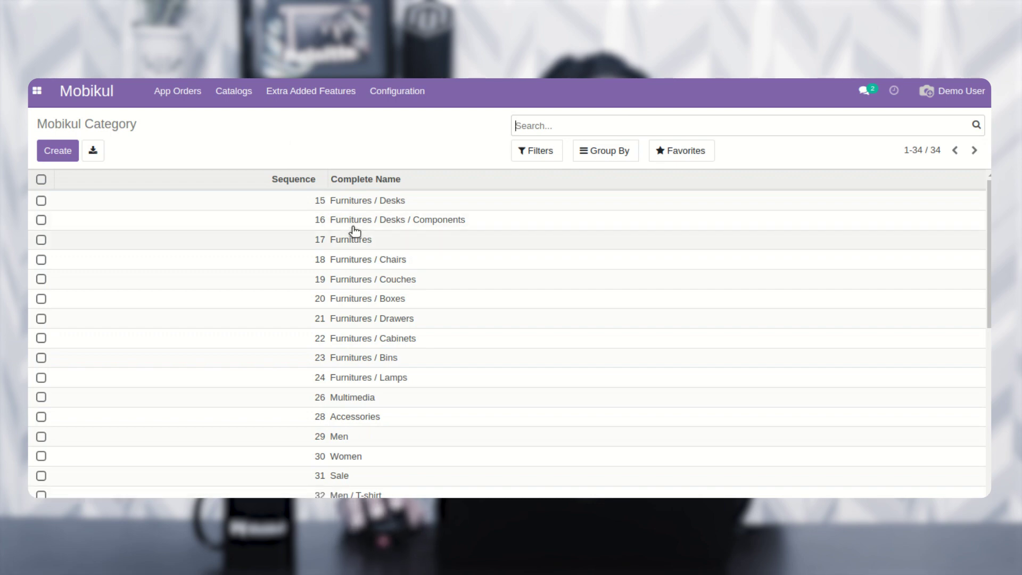
scroll(365, 207, "down", 7)
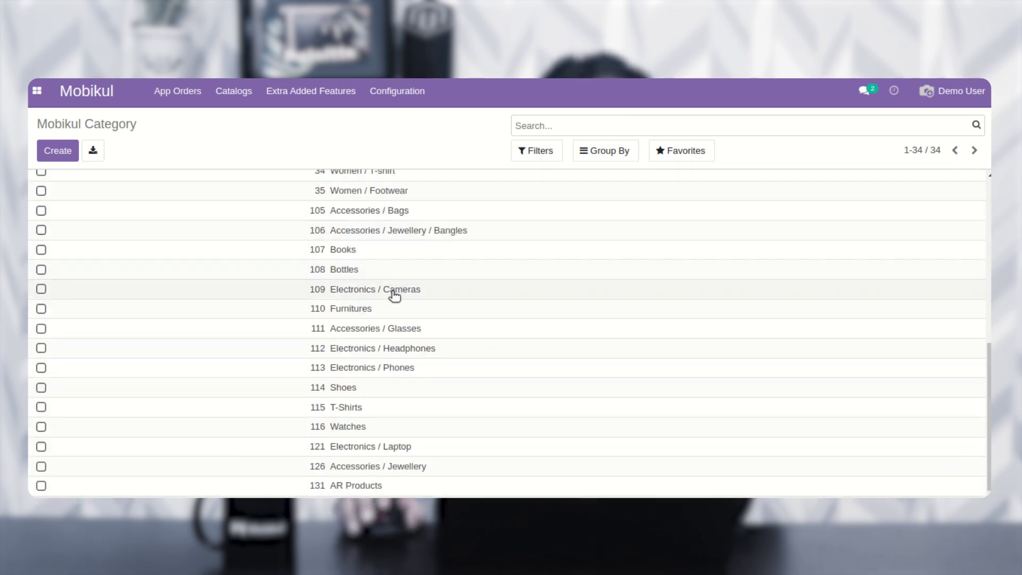
scroll(392, 295, "up", 7)
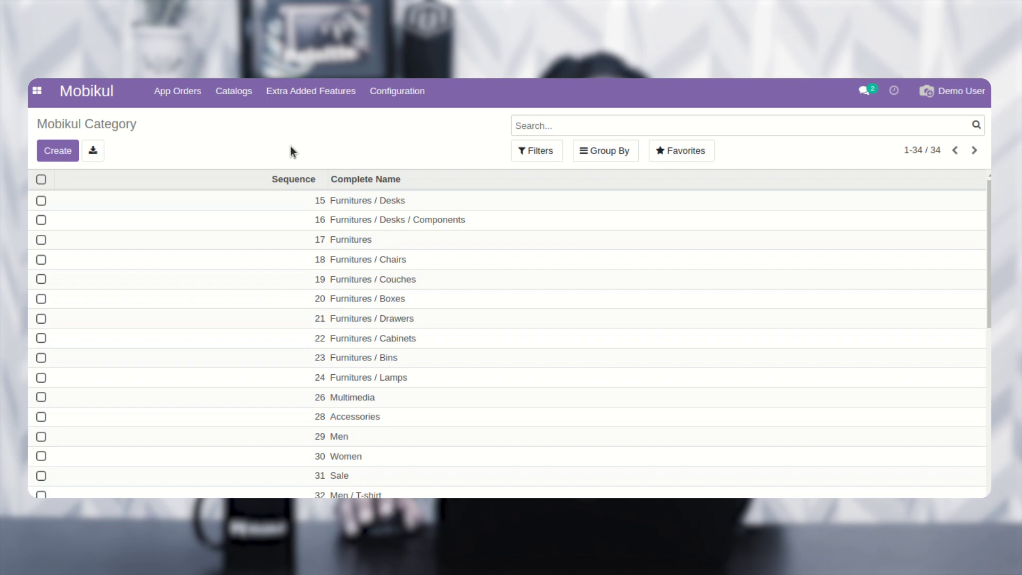
scroll(506, 320, "down", 5)
scroll(505, 319, "up", 5)
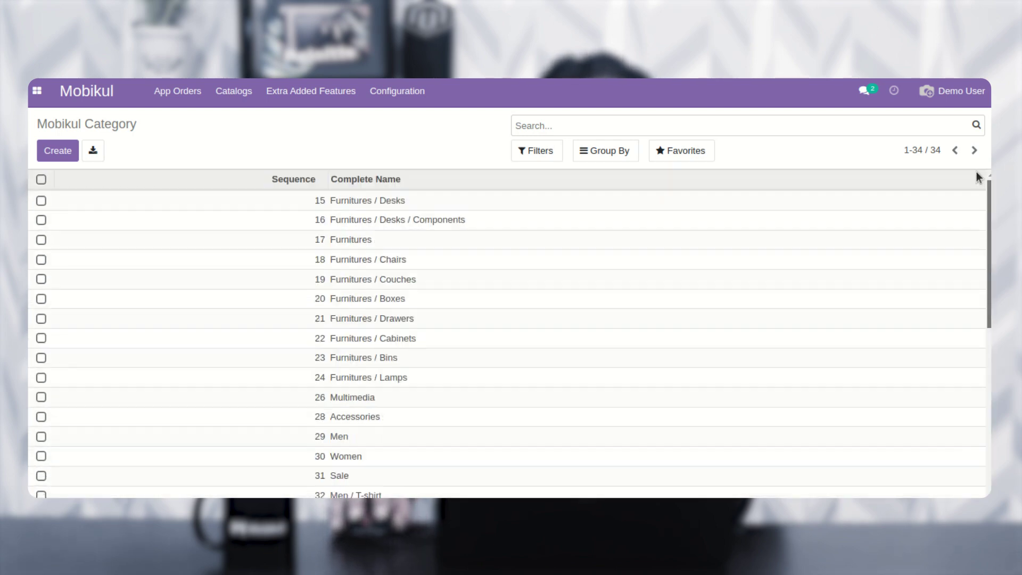